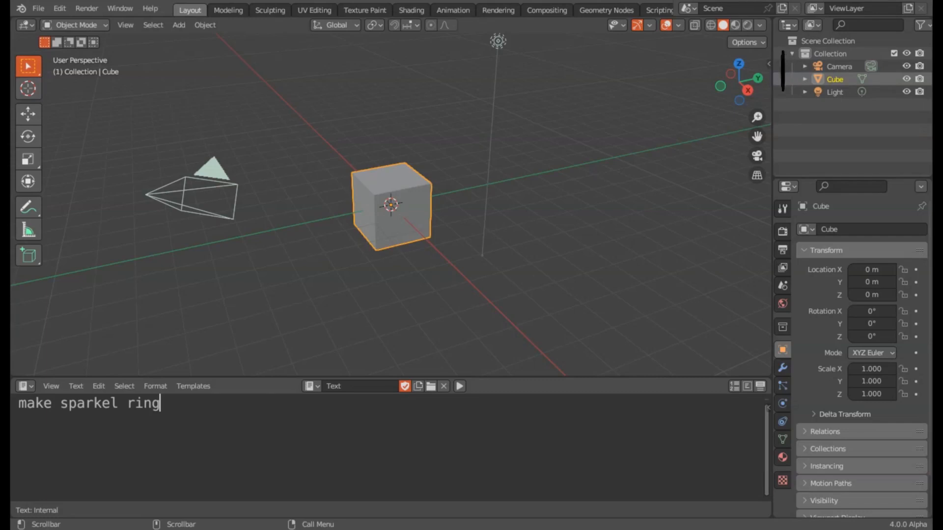
Add a second line reading "blender version 4.0.0 only" to the text note.
key("shift+Home")
key("End")
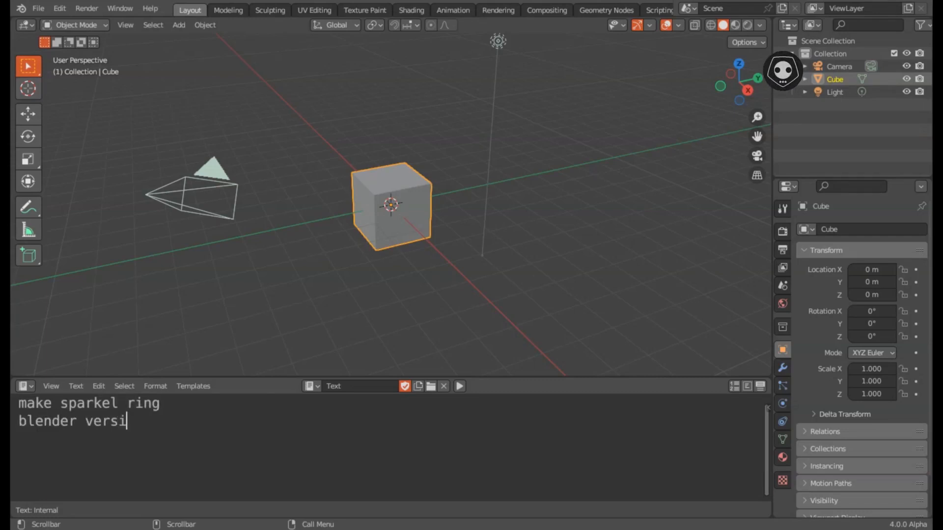
type("4.0.0 only")
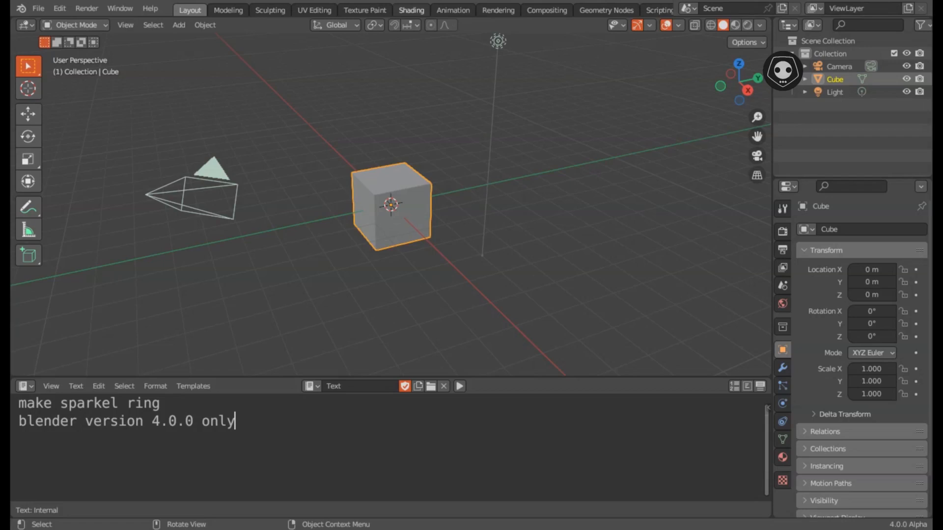
Switch to the Shading workspace in front view and delete the default cube.
left_click(411, 10)
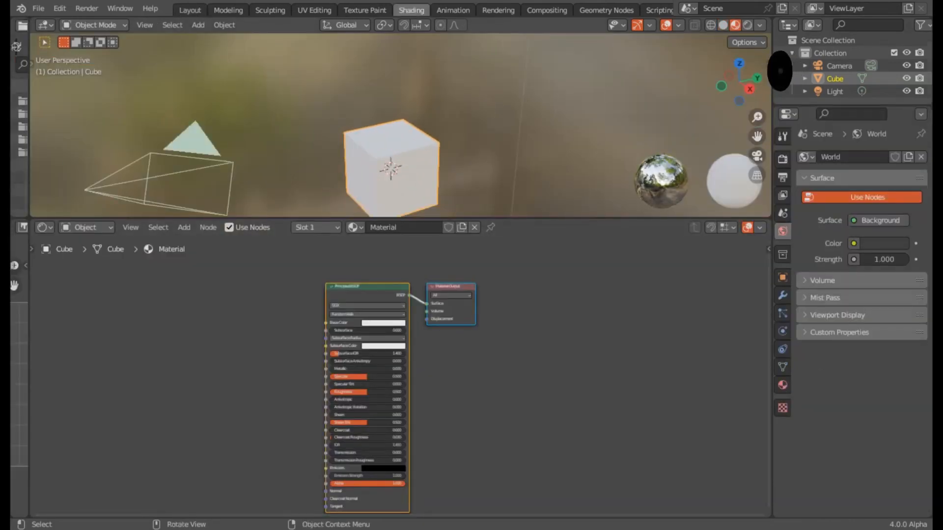
key("KP_1")
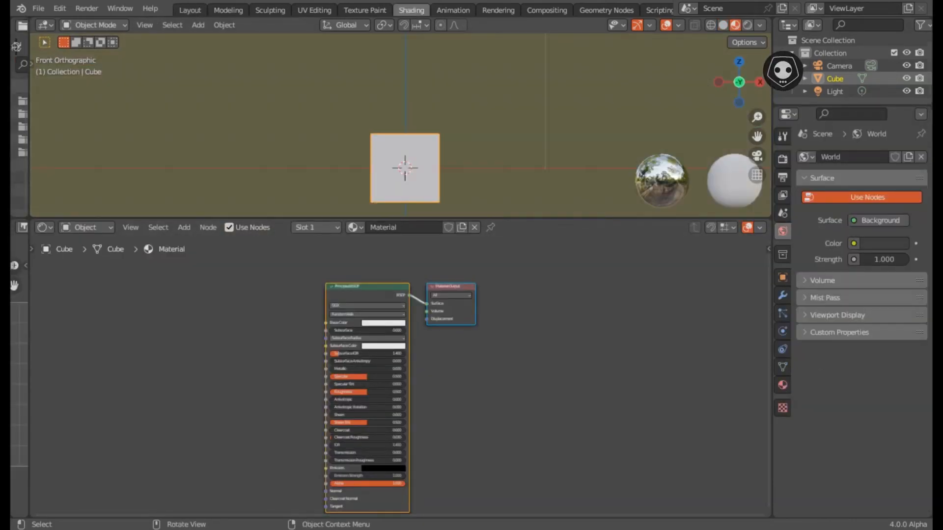
key("shift+a")
key("Escape")
key("x")
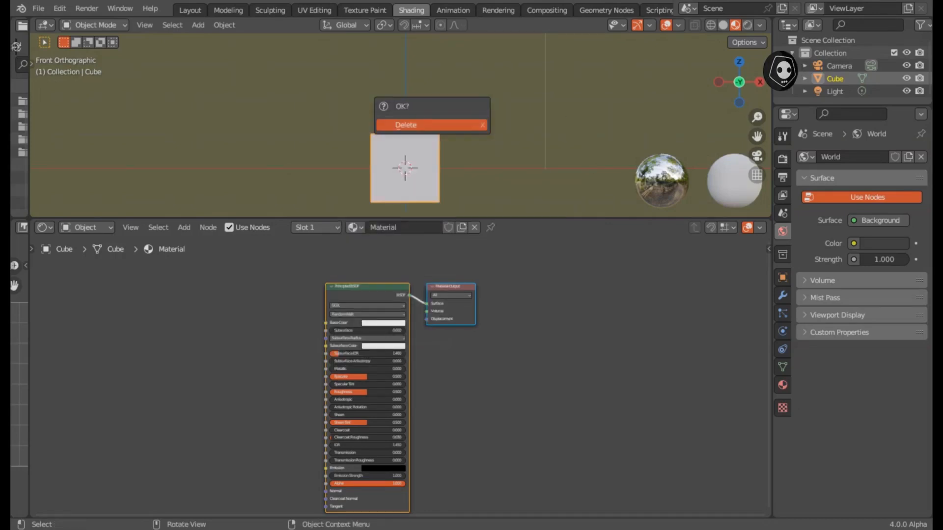
key("Return")
Add a mesh plane at the origin and set its alignment to View so it faces the front.
key("shift+a")
left_click(471, 154)
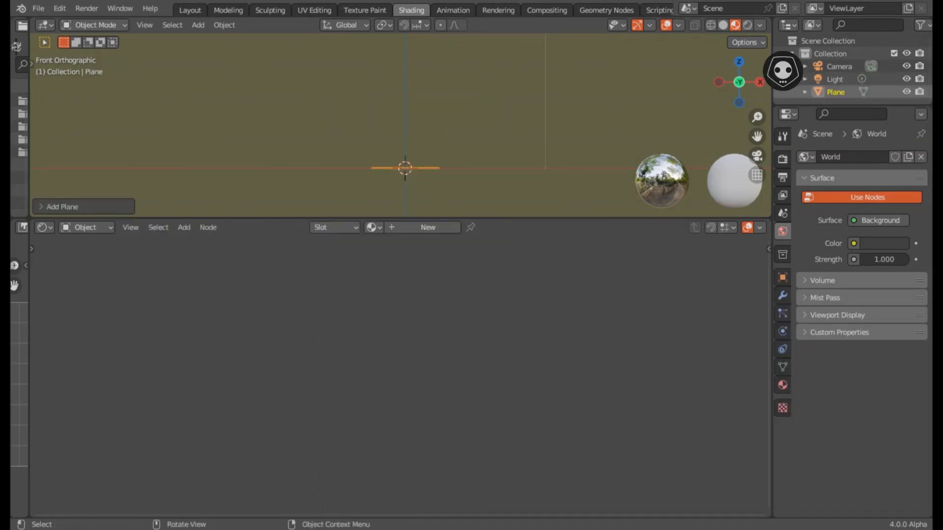
left_click(83, 206)
left_click(157, 124)
left_click(126, 150)
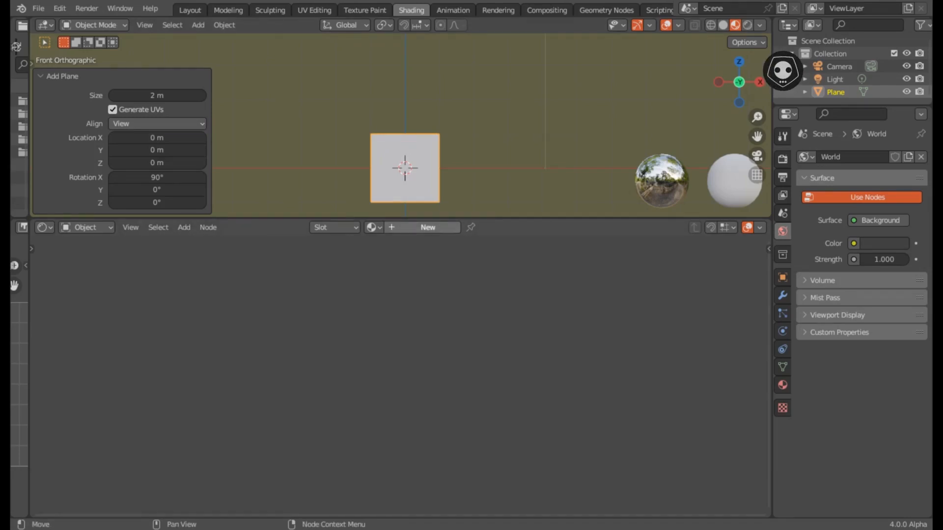
Create a new material named "sparkel ring" on the plane.
left_click(428, 227)
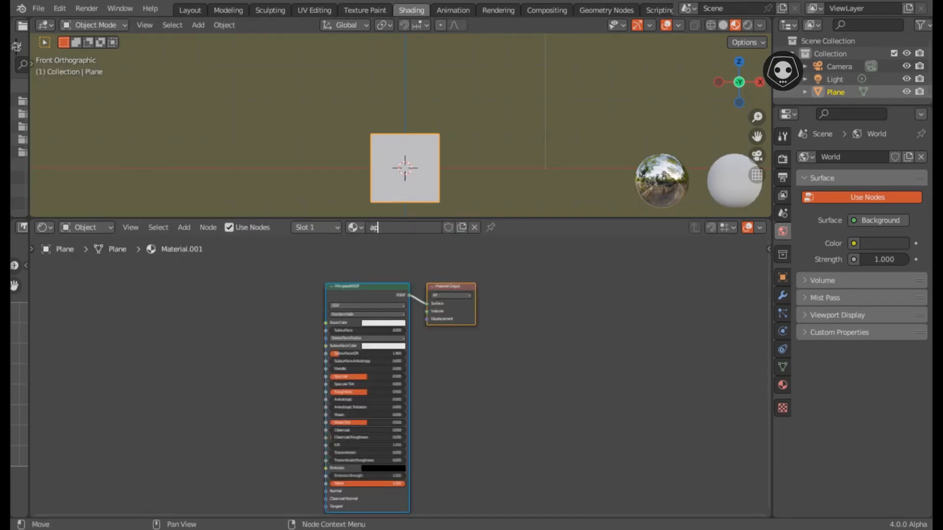
type("sparke")
key("Return")
Remove the Principled BSDF node from the material's node tree.
scroll(394, 370, "up", 3)
middle_click_drag(394, 339, 604, 399, "shift")
scroll(603, 399, "up", 3)
middle_click_drag(604, 396, 550, 342, "shift")
left_click(520, 260)
key("g")
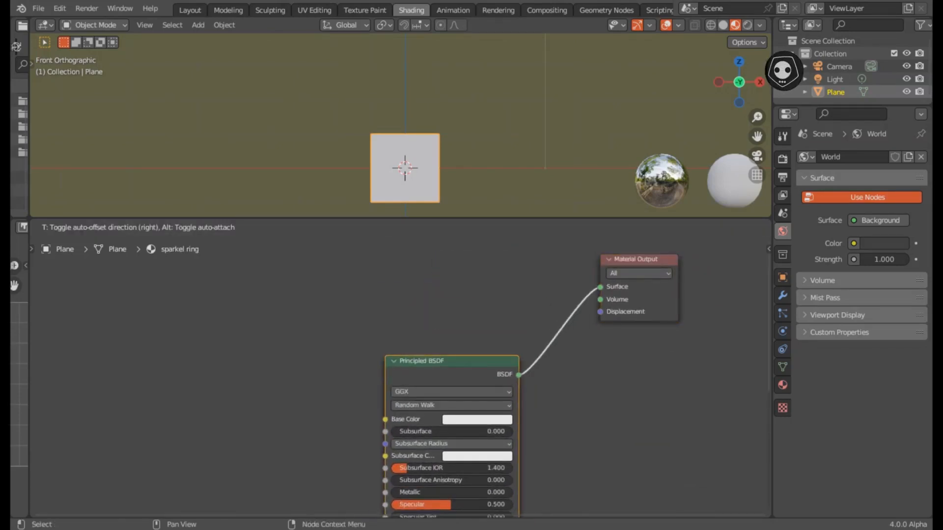
left_click_drag(508, 273, 507, 268)
key("x")
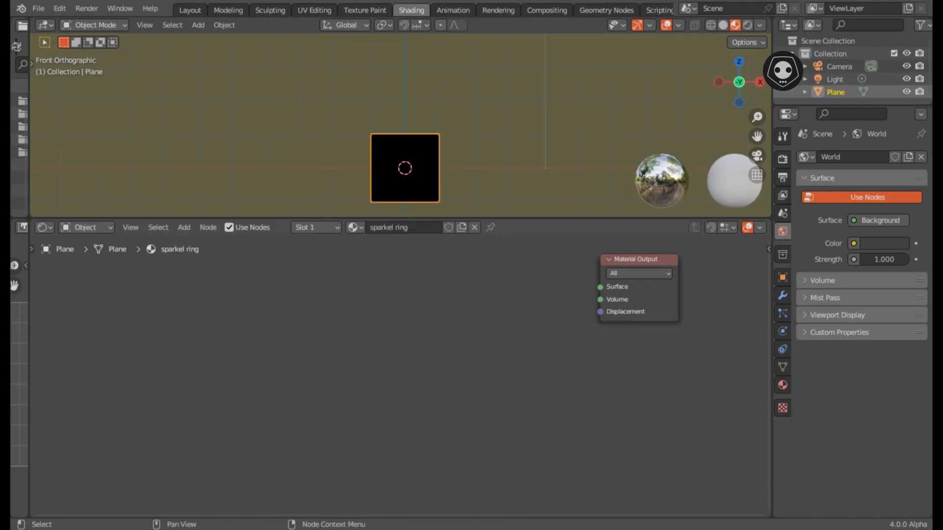
Add an Emission node and connect its Emission output to the Surface input of the Material Output.
middle_click_drag(509, 275, 466, 308, "shift")
key("shift+a")
type("seims")
key("BackSpace")
key("BackSpace")
key("BackSpace")
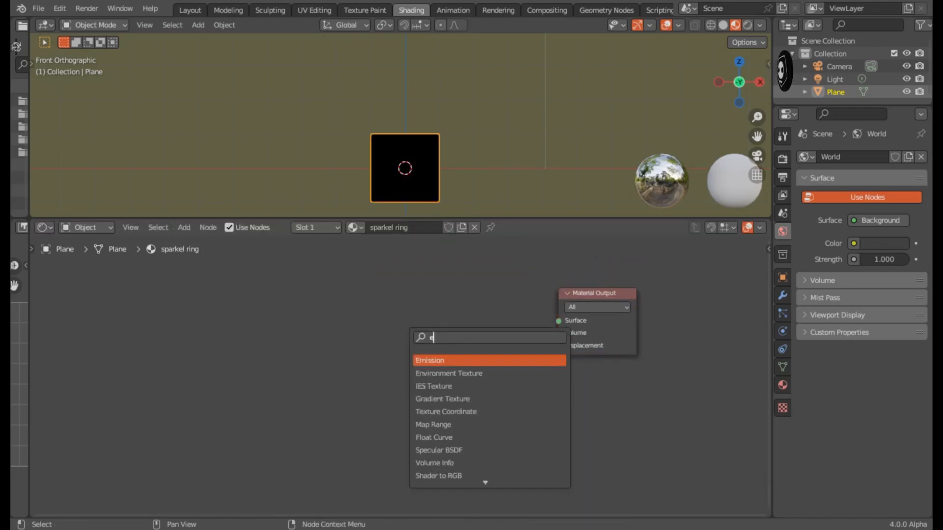
key("Return")
left_click(454, 324)
left_click_drag(492, 318, 558, 320)
scroll(467, 439, "down", 2)
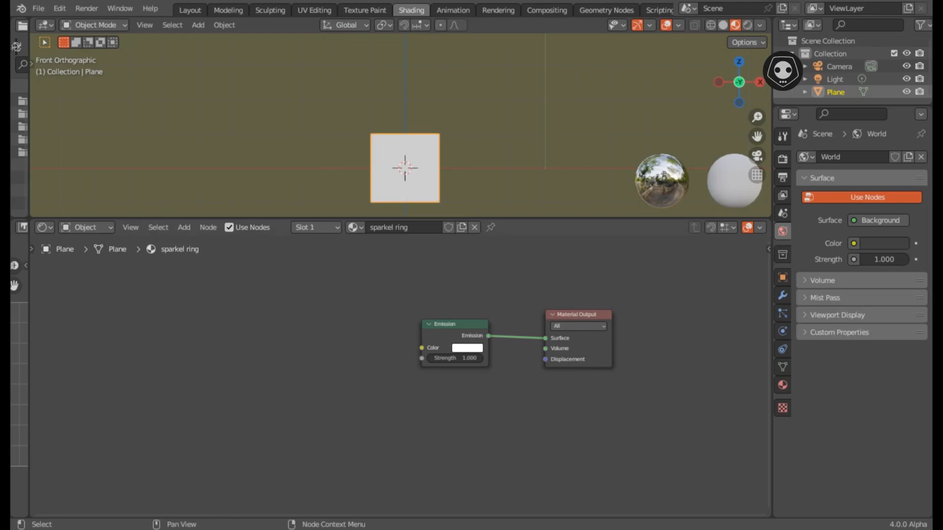
Add a Voronoi Texture node well ahead of the Emission node, leaving space between them.
key("shift+a")
type("vor")
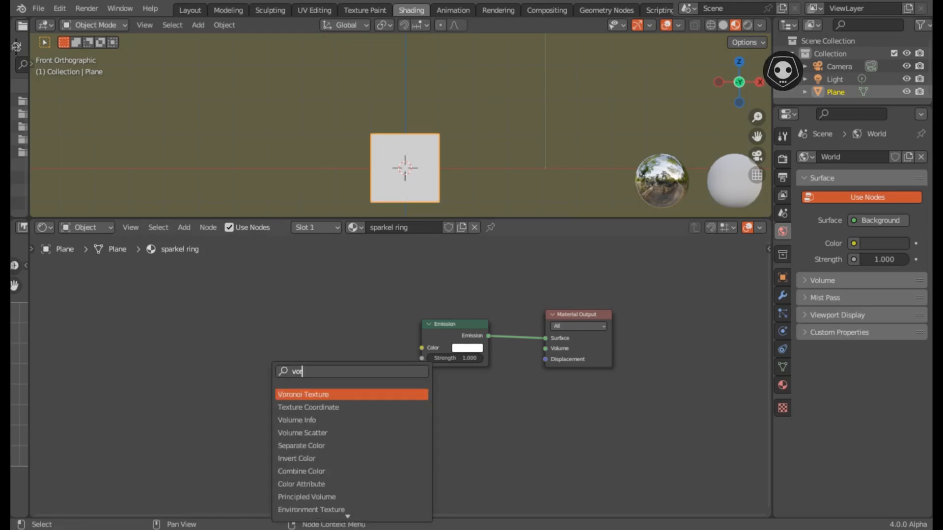
key("Return")
key("Return")
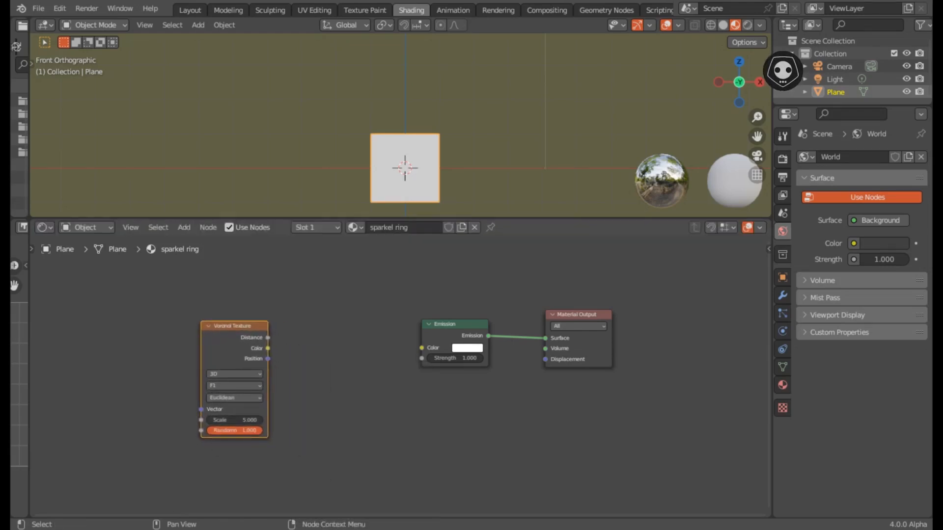
Add a Texture Coordinate node before the Voronoi Texture and connect its Object output to the Voronoi's Vector input.
key("shift+a")
type("cor")
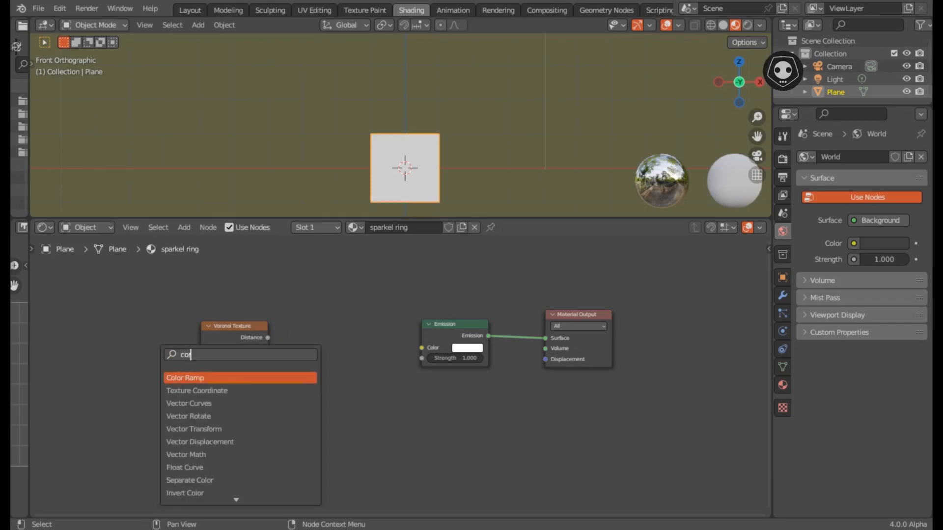
type("d")
key("Return")
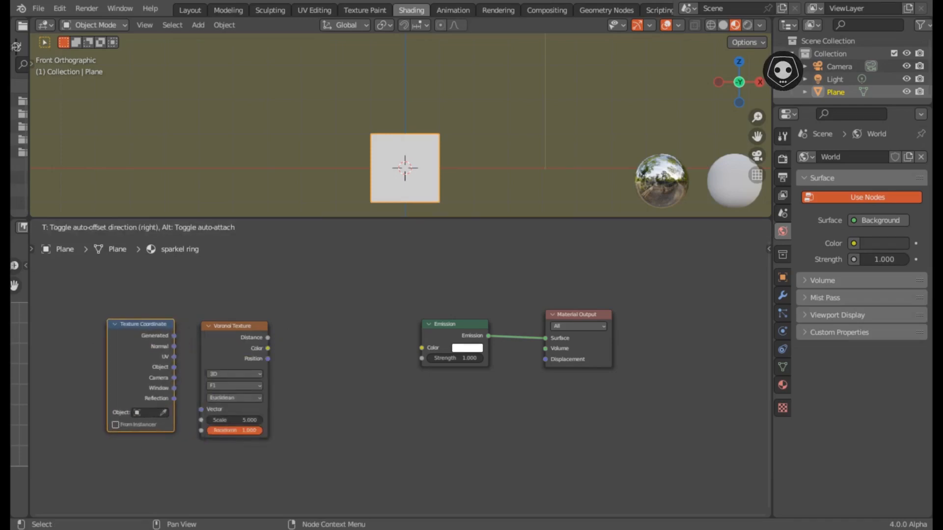
key("Return")
scroll(400, 369, "up", 3)
middle_click_drag(324, 383, 357, 375)
left_click_drag(147, 357, 182, 411)
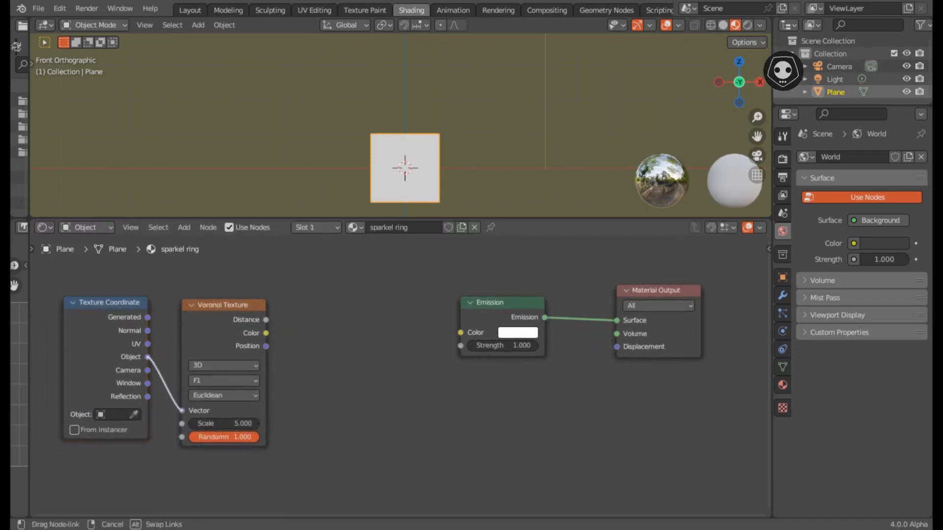
Make room after the Texture Coordinate node and insert a Mapping node on its link to the Voronoi Texture.
left_click_drag(218, 317, 306, 310)
left_click(196, 322)
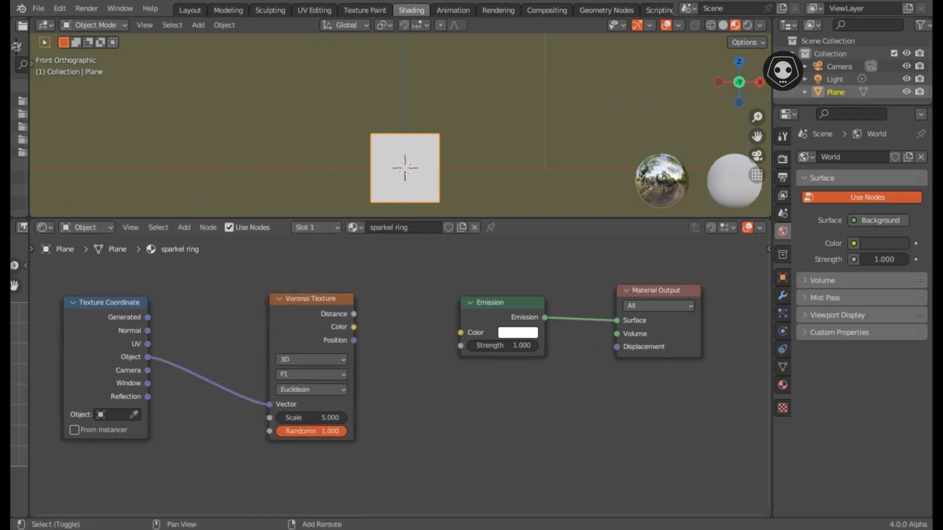
key("shift+a")
type("smapp")
key("Return")
left_click(178, 299)
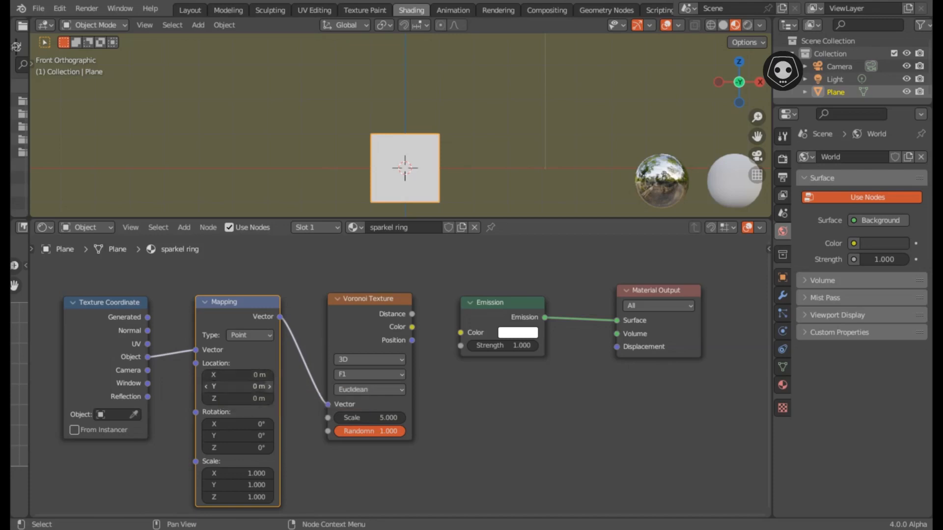
middle_click_drag(237, 447, 216, 385)
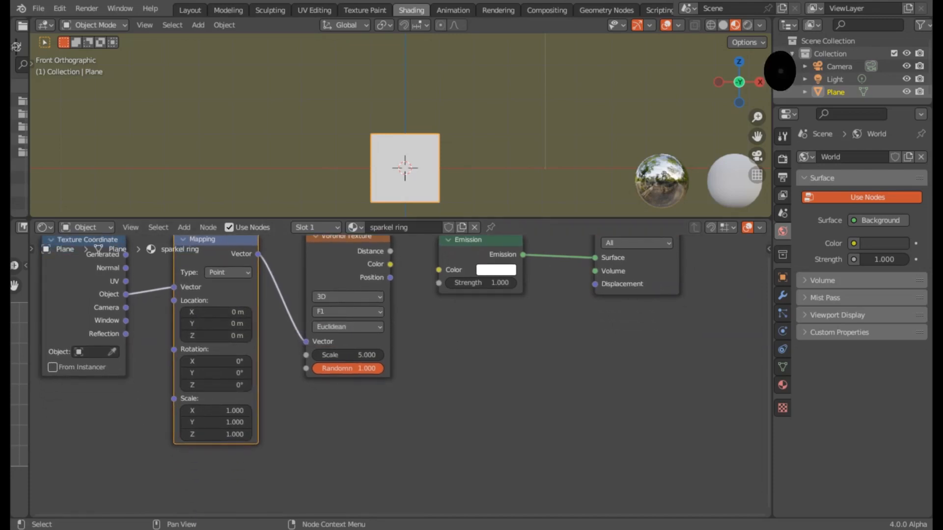
Connect the Voronoi Texture's Color output to the Emission color, and move the Emission and Material Output nodes farther along.
middle_click_drag(417, 319, 322, 391)
middle_click_drag(405, 147, 444, 121)
key("KP_1")
scroll(454, 111, "up", 3)
scroll(396, 378, "up", 2)
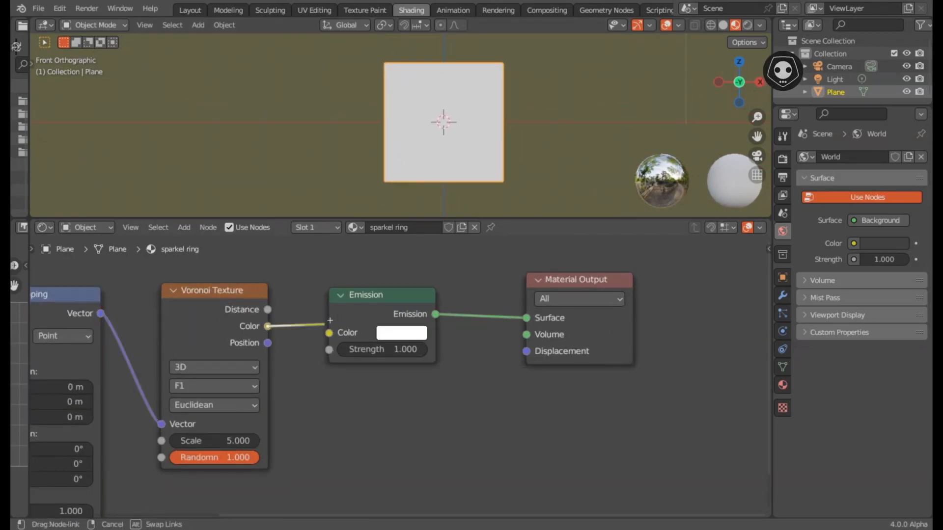
left_click_drag(267, 326, 328, 332)
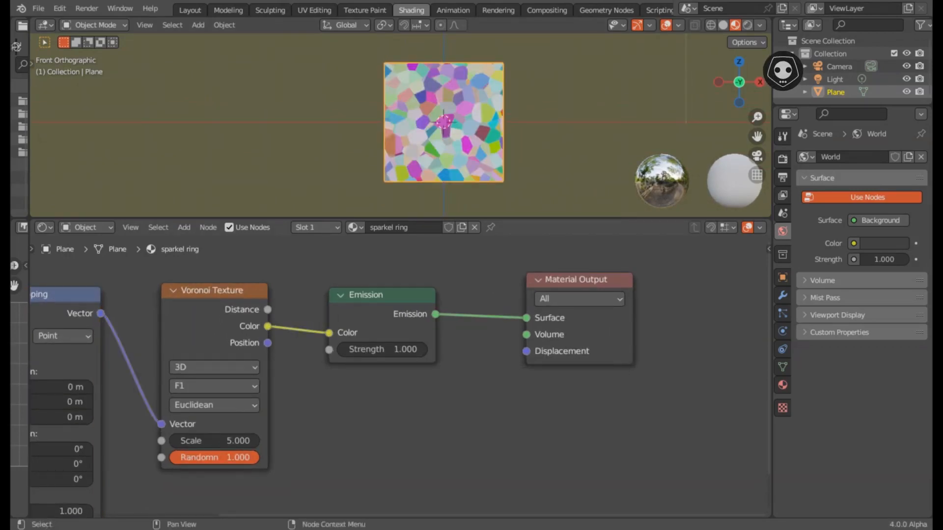
left_click_drag(382, 296, 416, 296)
left_click_drag(575, 280, 678, 280)
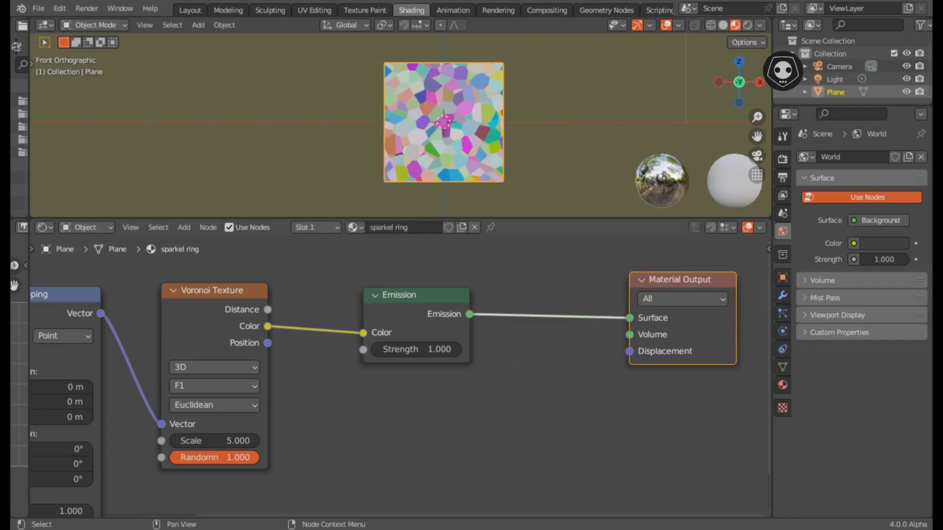
Add a Vector Math node and place it below the Voronoi Texture node.
middle_click_drag(305, 392, 379, 377)
left_click(379, 377)
key("shift+a")
type("svect")
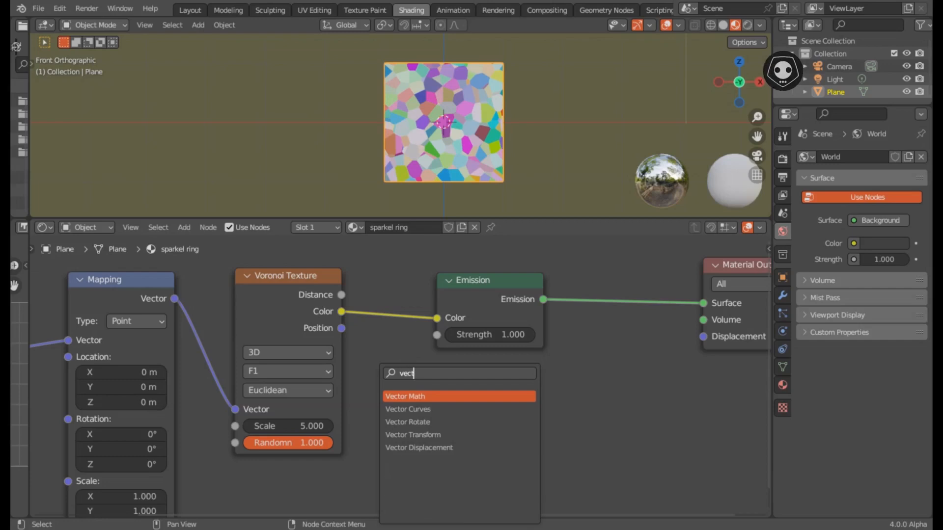
key("Return")
left_click(262, 460)
scroll(263, 460, "down", 2)
middle_click_drag(262, 461, 414, 418)
left_click_drag(415, 417, 384, 441)
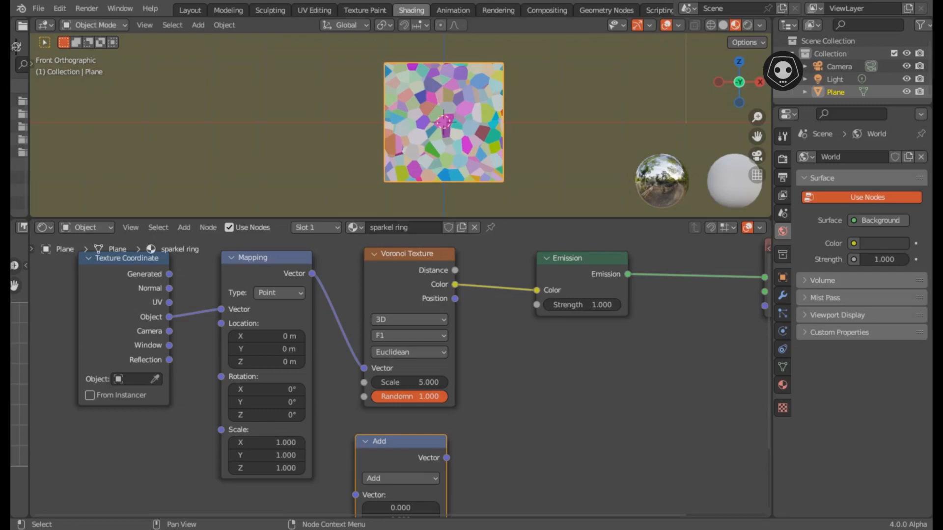
Set the Vector Math operation to Length and connect the Mapping node's Vector output to its input.
middle_click_drag(384, 441, 307, 315)
scroll(307, 316, "up", 3)
left_click(330, 362)
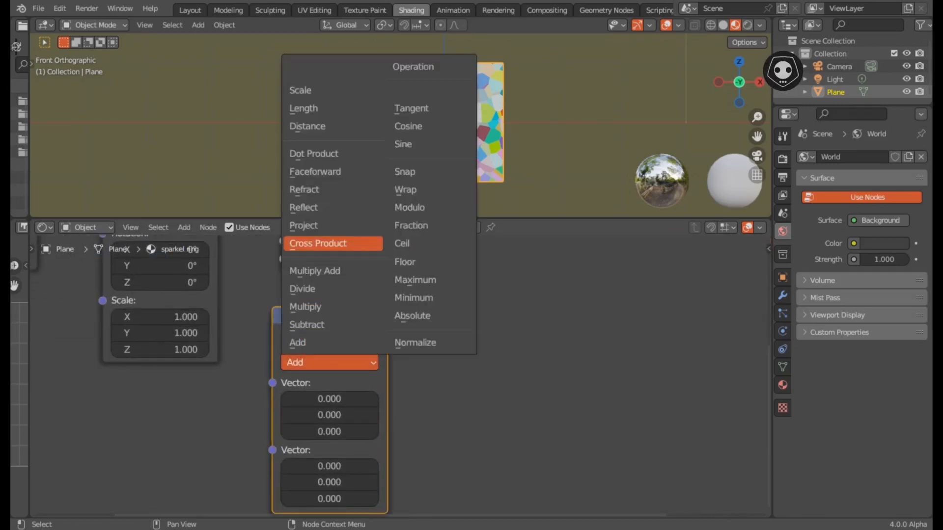
left_click(304, 108)
scroll(393, 368, "down", 3)
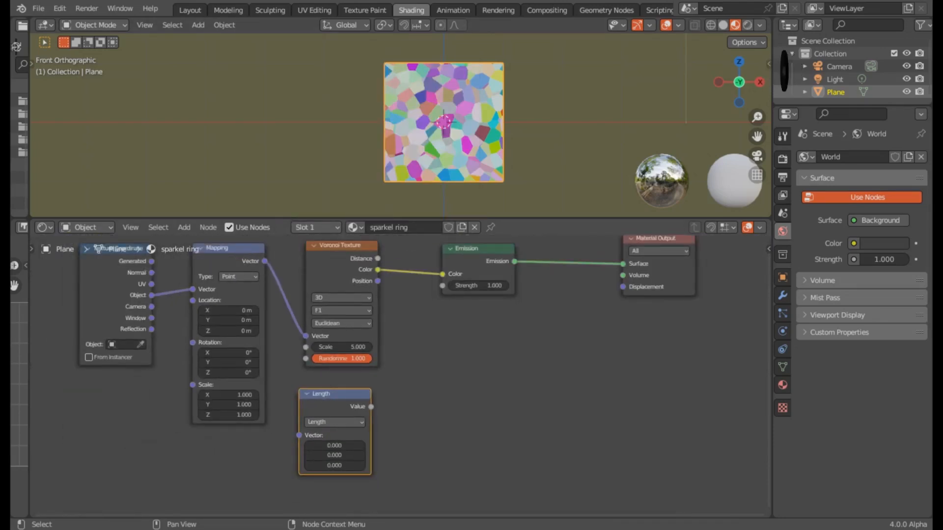
left_click_drag(265, 261, 299, 435)
Shift the Emission and Material Output nodes farther from the Voronoi Texture to free space for more nodes.
middle_click_drag(373, 417, 173, 474)
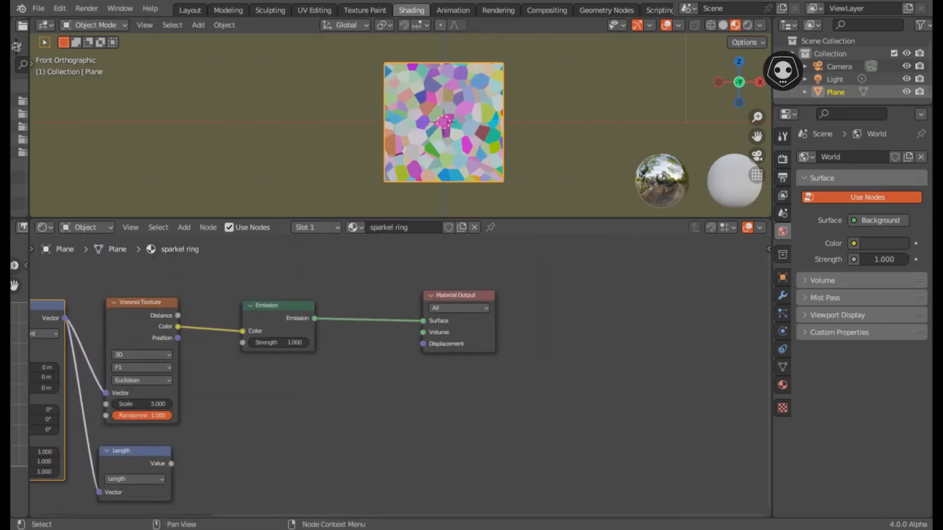
scroll(270, 344, "down", 2)
middle_click_drag(270, 344, 346, 343)
left_click_drag(354, 312, 407, 312)
left_click_drag(510, 302, 599, 302)
left_click_drag(407, 312, 444, 318)
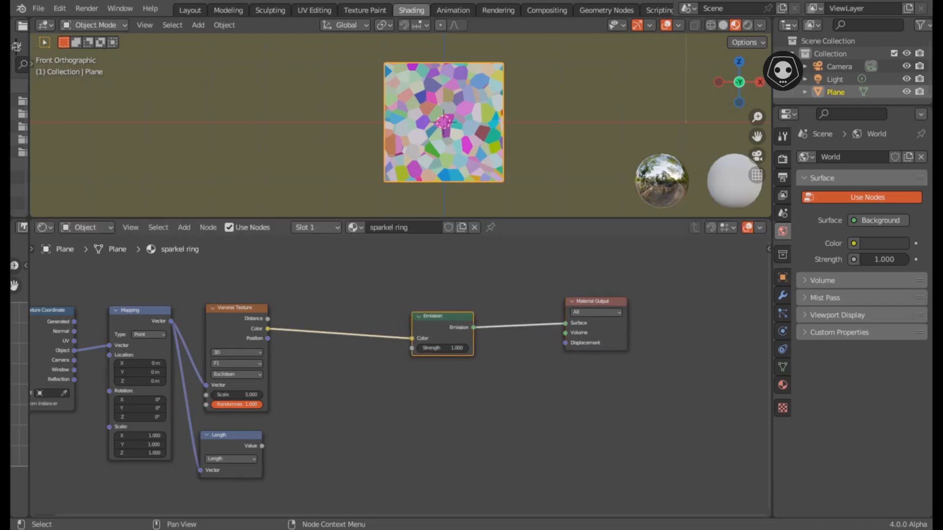
Add a Map Range node beside the Length node and connect the Length value to its Value input.
key("shift+a")
type("map")
key("Down")
key("Down")
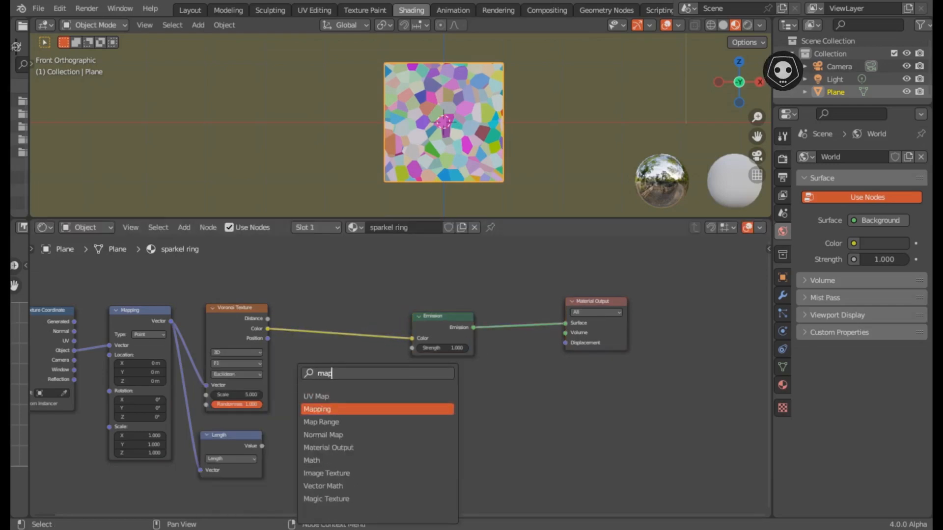
key("Return")
left_click(299, 425)
scroll(353, 373, "up", 3)
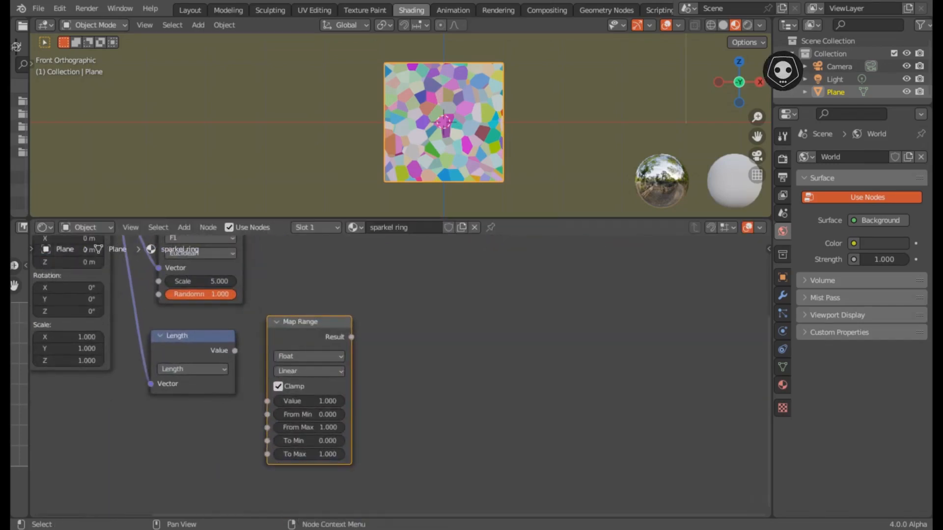
left_click_drag(206, 346, 245, 405)
Widen the gap between the Emission and Material Output nodes, bringing Emission slightly closer to the Voronoi Texture.
middle_click_drag(295, 352, 260, 441)
scroll(260, 441, "down", 4)
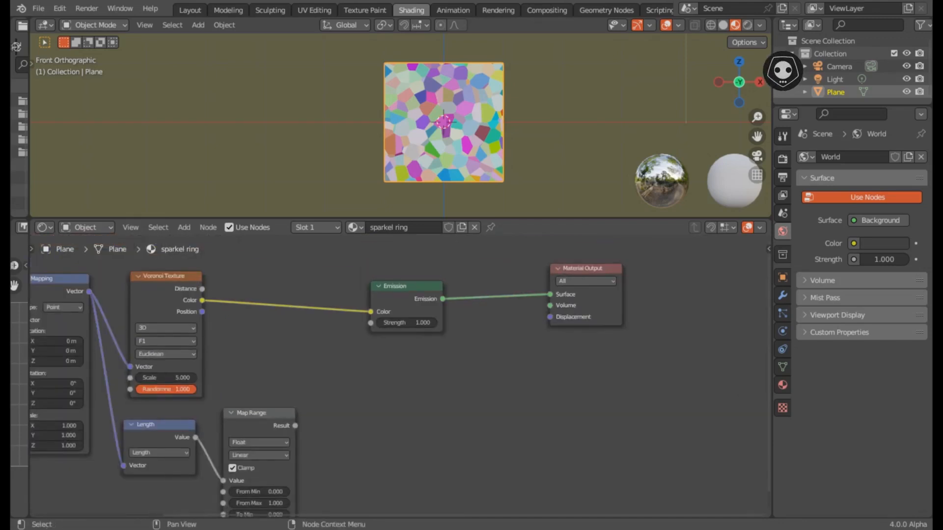
left_click_drag(400, 288, 483, 302)
left_click_drag(581, 269, 642, 282)
left_click_drag(483, 302, 380, 290)
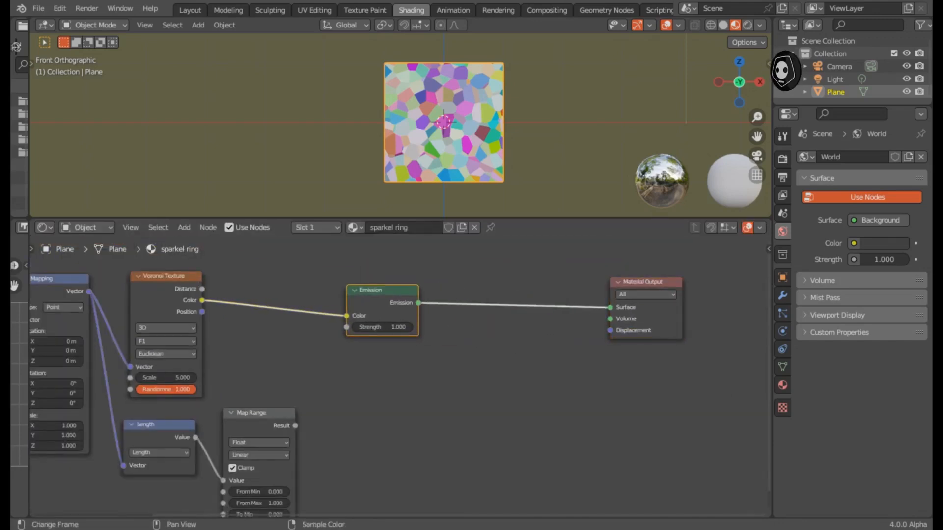
middle_click_drag(237, 373, 399, 379)
scroll(399, 379, "up", 5)
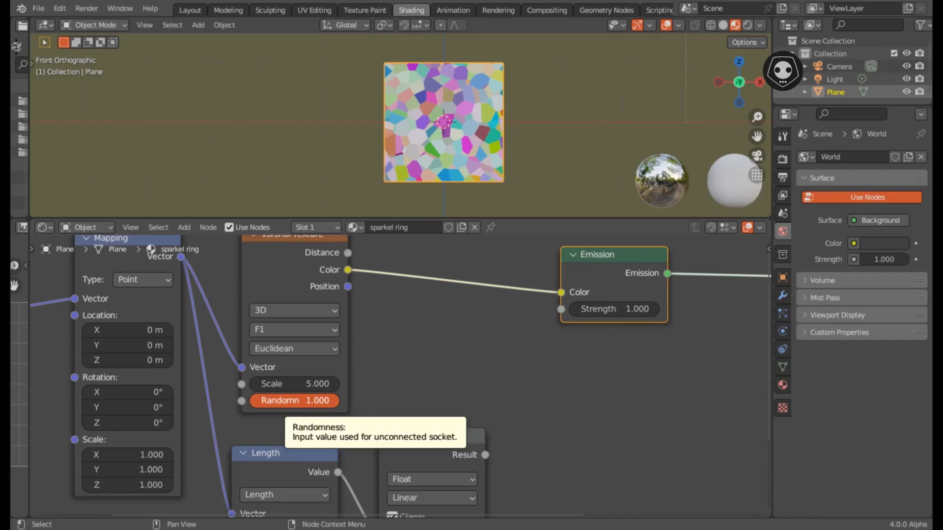
scroll(295, 400, "down", 3)
middle_click_drag(507, 357, 407, 378)
scroll(407, 378, "down", 2)
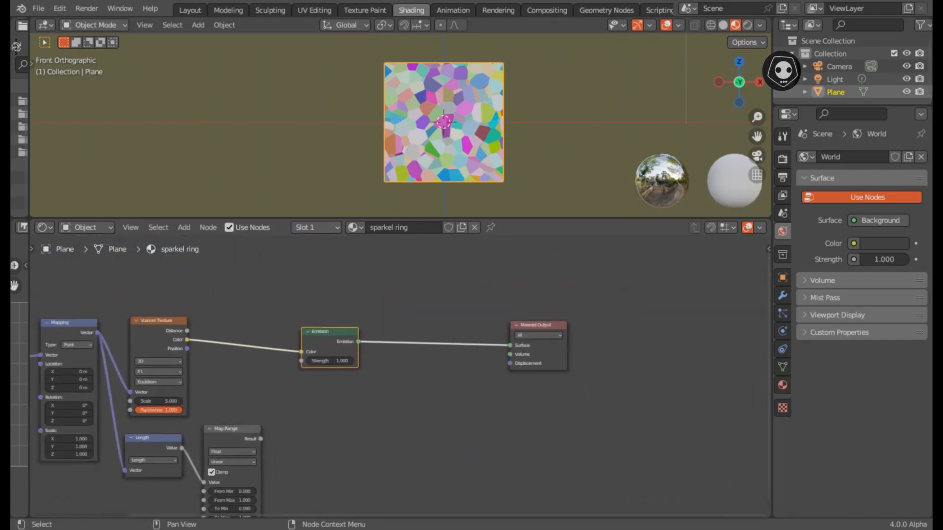
Undo the last repositioning of the Emission node.
key("ctrl+z")
key("ctrl+z")
key("ctrl+z")
Add a Math node set to Add in the empty space below the Emission node.
key("shift+a")
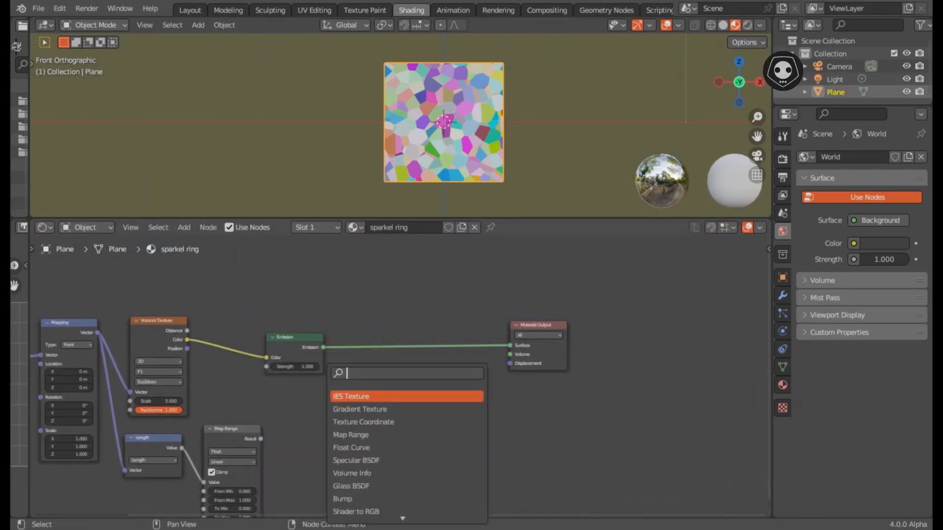
type("add")
key("Return")
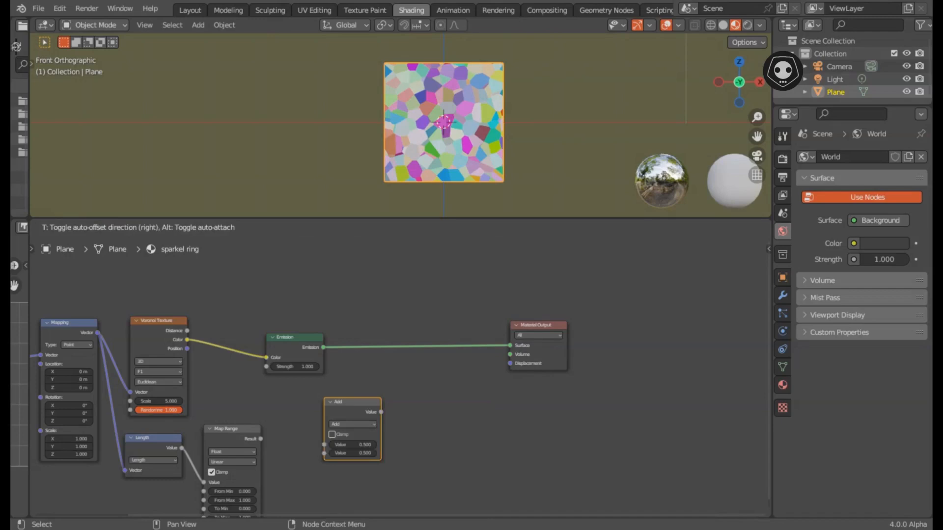
left_click(353, 407)
Shift Emission and Material Output farther from the Voronoi Texture and insert the Add node into the Voronoi Color to Emission link.
left_click_drag(294, 337, 452, 336)
left_click_drag(539, 326, 582, 328)
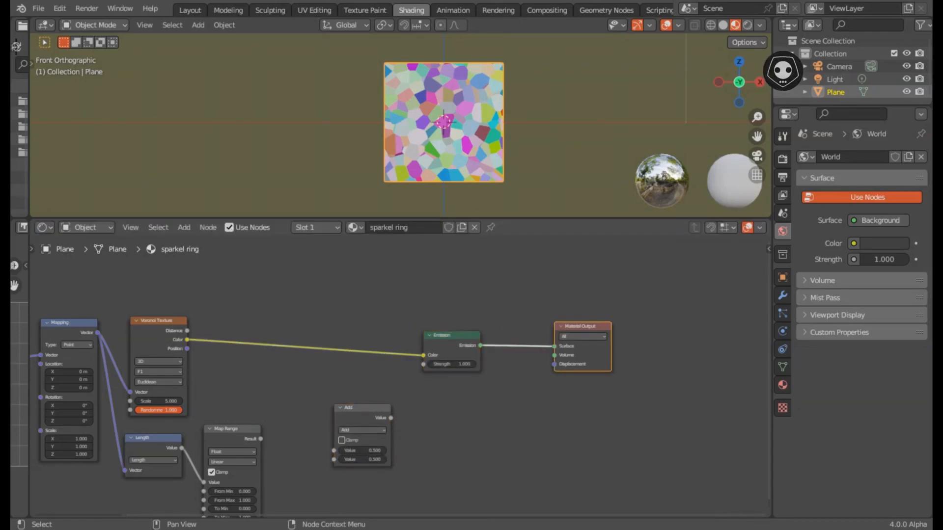
left_click_drag(354, 408, 262, 320)
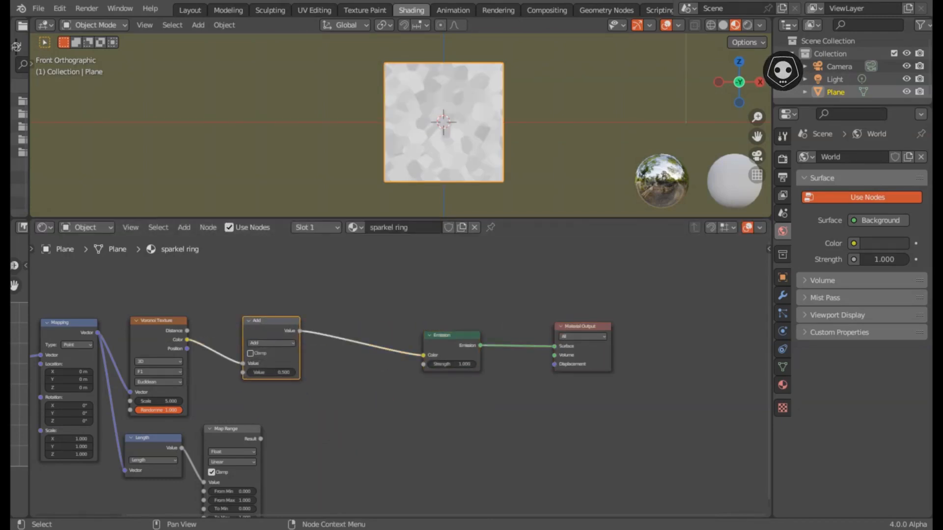
Set the inserted Math node's operation to Less Than.
scroll(238, 322, "up", 3)
left_click(295, 359)
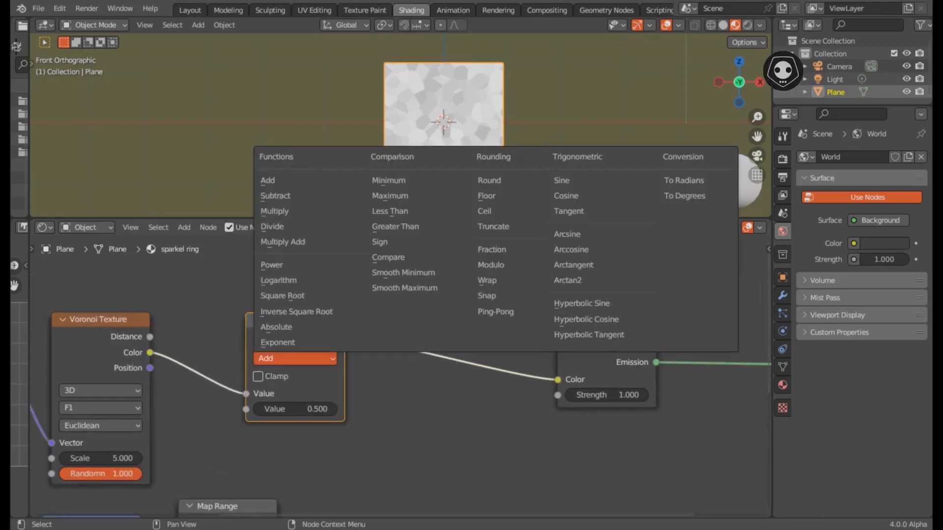
left_click(389, 211)
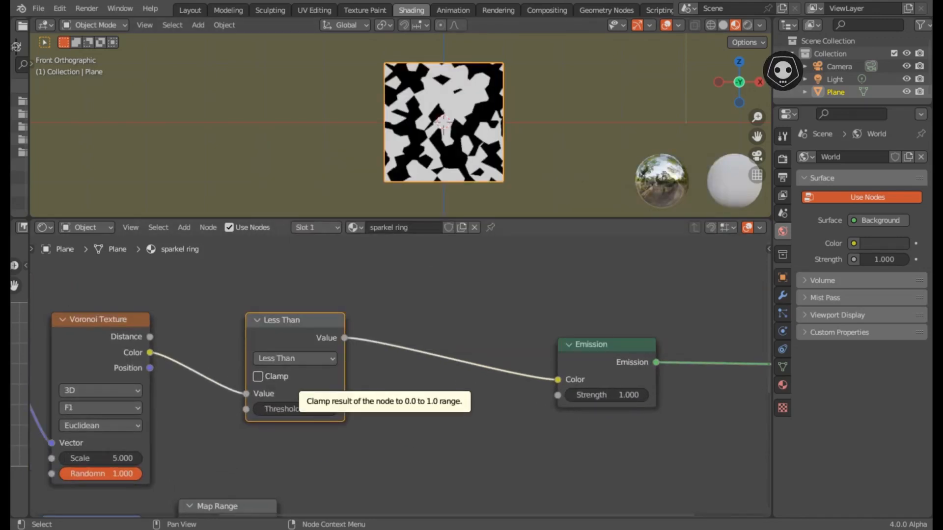
middle_click_drag(274, 378, 304, 336)
middle_click_drag(324, 367, 336, 346)
scroll(145, 431, "down", 4)
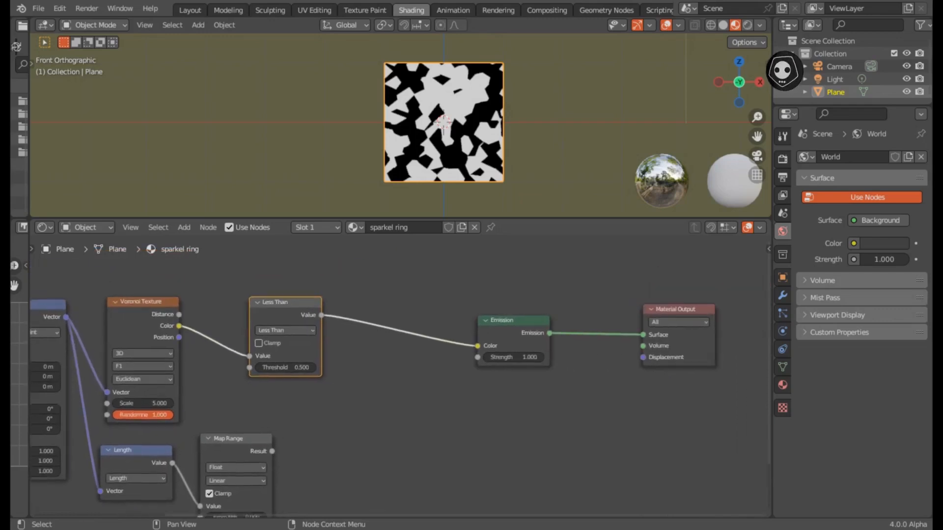
Move the Less Than node closer to Emission and connect the Map Range Result to its Threshold input.
left_click_drag(285, 303, 376, 309)
middle_click_drag(347, 388, 344, 340)
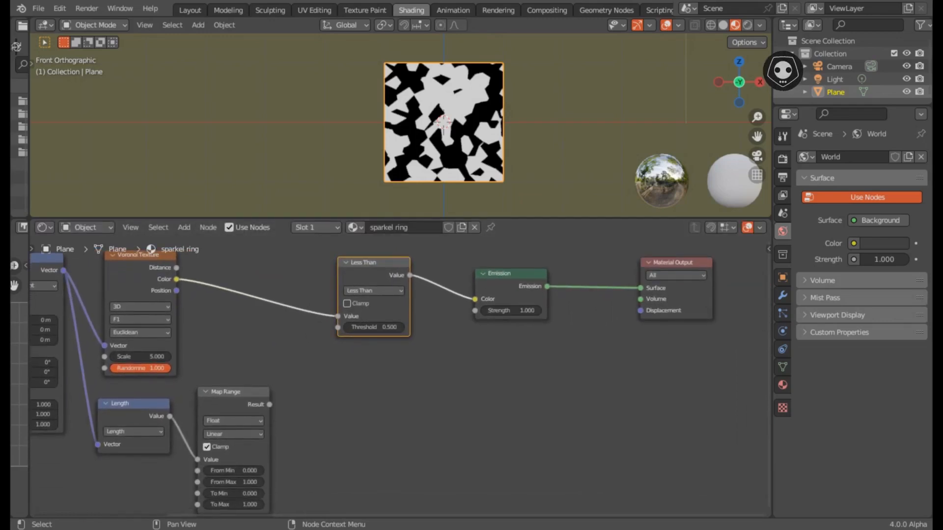
left_click_drag(270, 405, 338, 327)
scroll(400, 126, "up", 3)
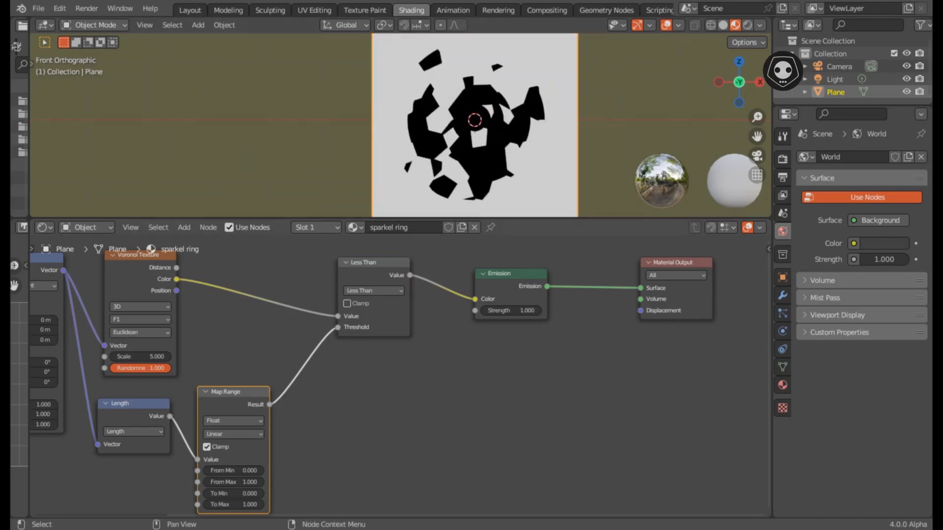
Set the Map Range node's From Min to 0.36 and From Max to 0.961.
middle_click_drag(368, 454, 391, 392)
scroll(392, 392, "up", 4)
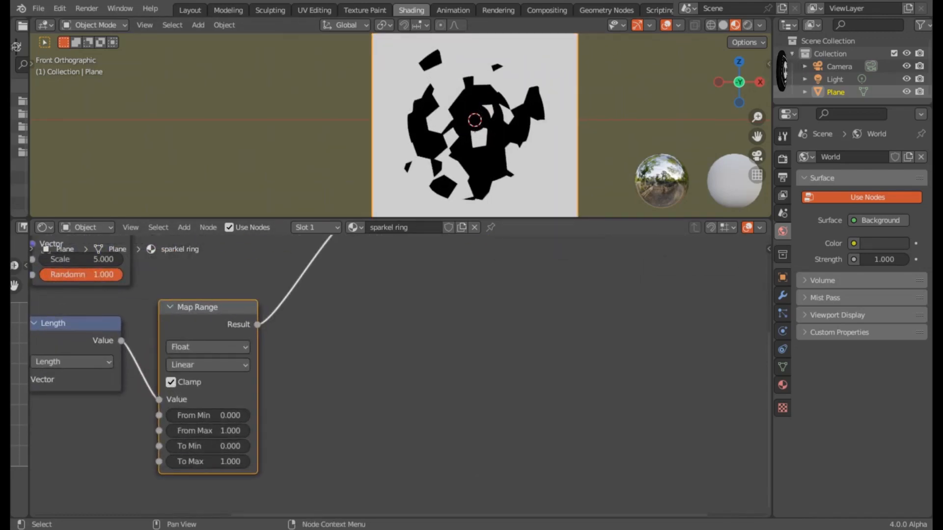
scroll(400, 376, "up", 5)
left_click(117, 434)
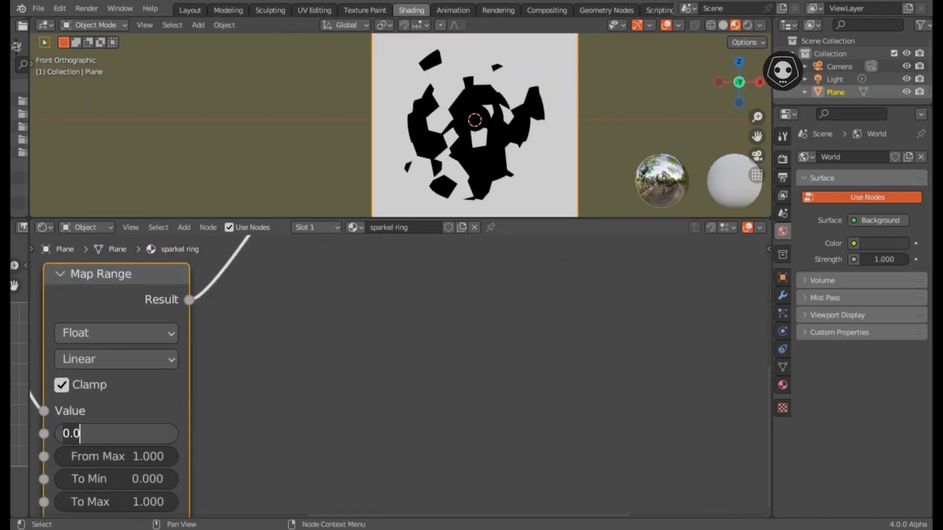
key("Return")
left_click(117, 456)
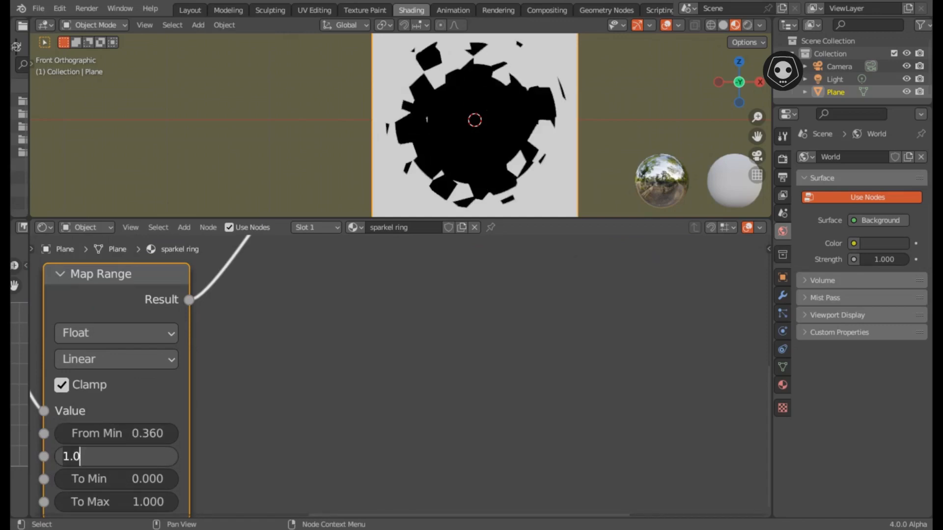
type(".961")
key("Return")
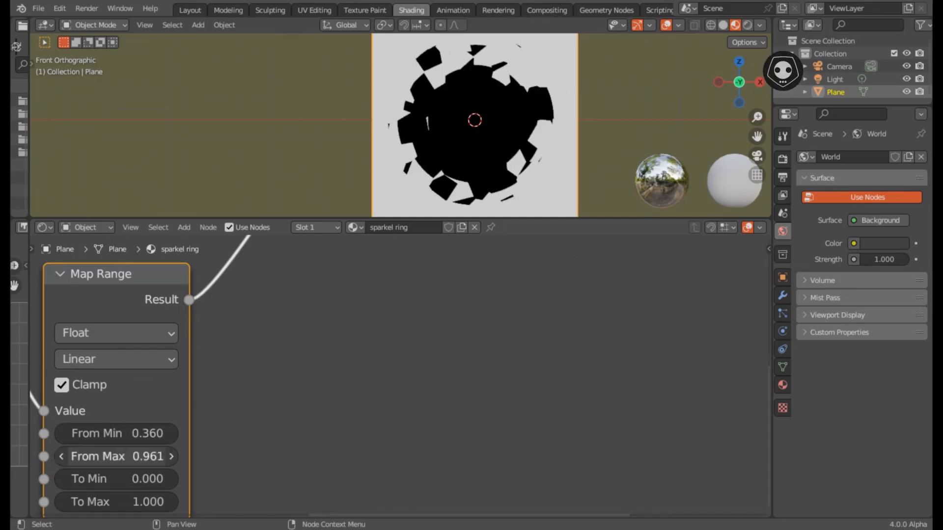
Set the Map Range node's To Max to 0.91.
middle_click_drag(118, 482, 190, 451)
left_click(189, 471)
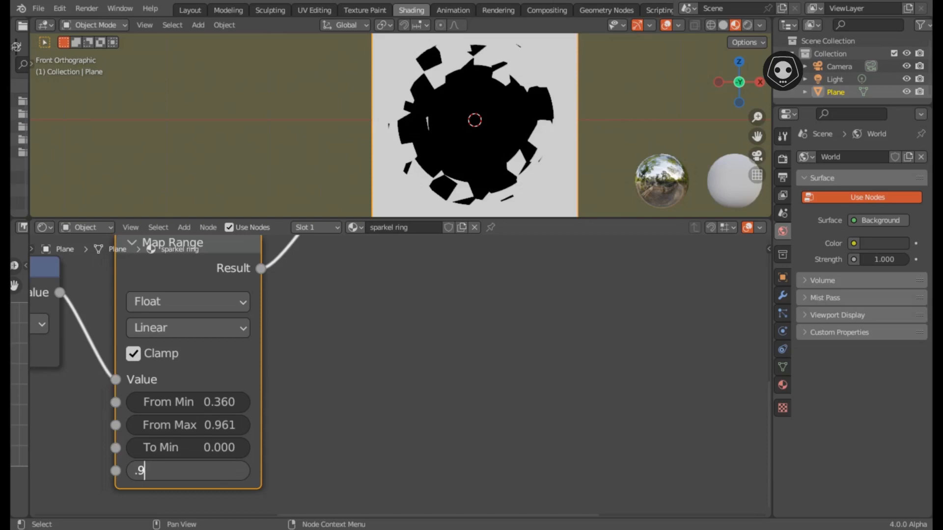
key("Return")
Try a To Min value of 0.85 on the Map Range node.
mouse_move(188, 447)
left_mouse_down()
mouse_move(201, 448)
mouse_move(189, 448)
left_mouse_up()
left_click(189, 448)
key("BackSpace")
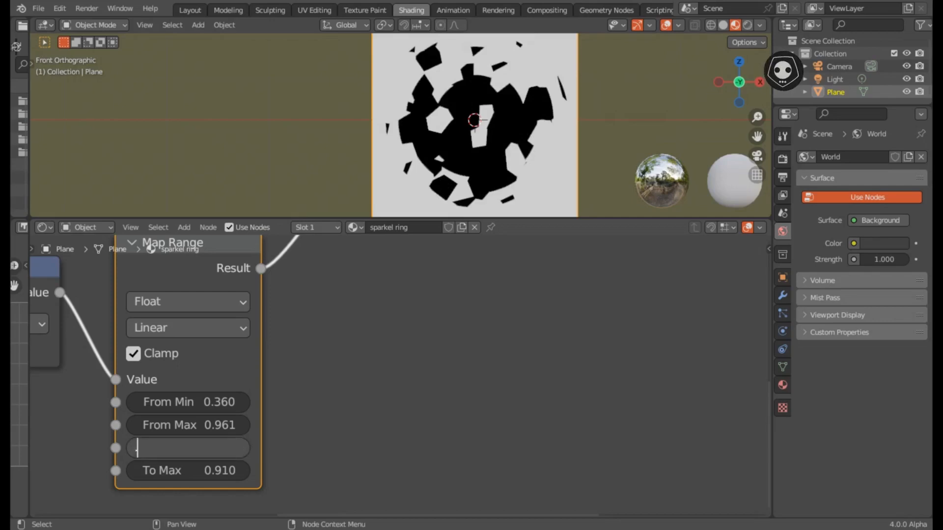
type("0.5")
key("Return")
type("0.85")
key("Return")
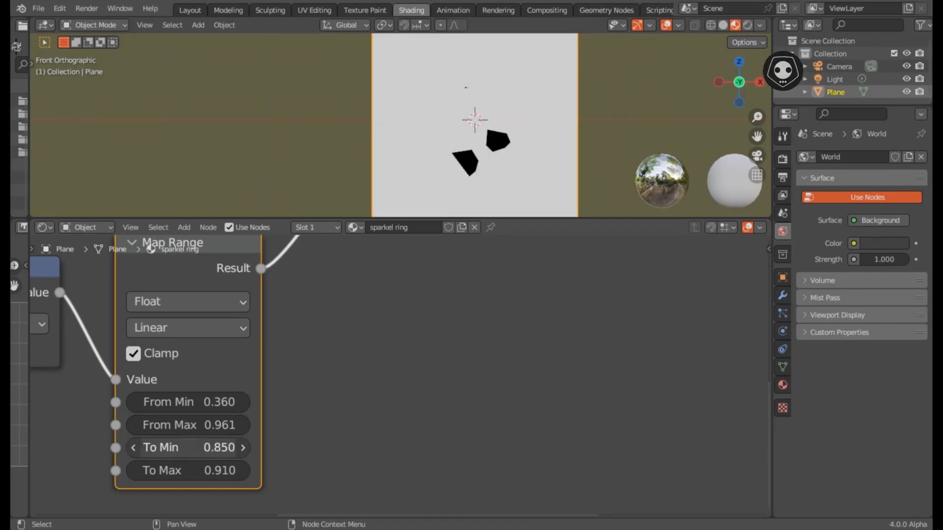
Lower the Map Range node's To Min until the plane's central disc is solid black, and save the file.
left_click_drag(190, 447, 183, 448)
scroll(393, 371, "down", 4)
middle_click_drag(393, 319, 271, 487)
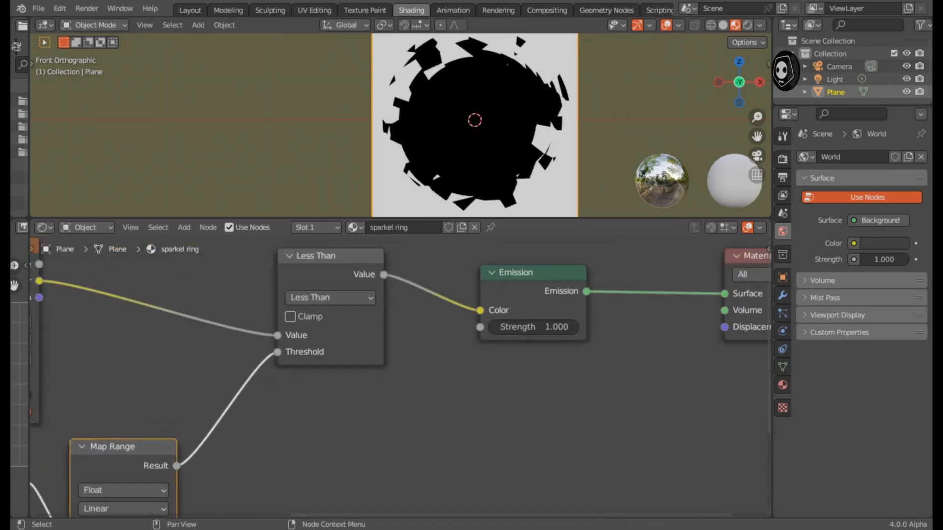
scroll(391, 375, "down", 1)
key("ctrl+s")
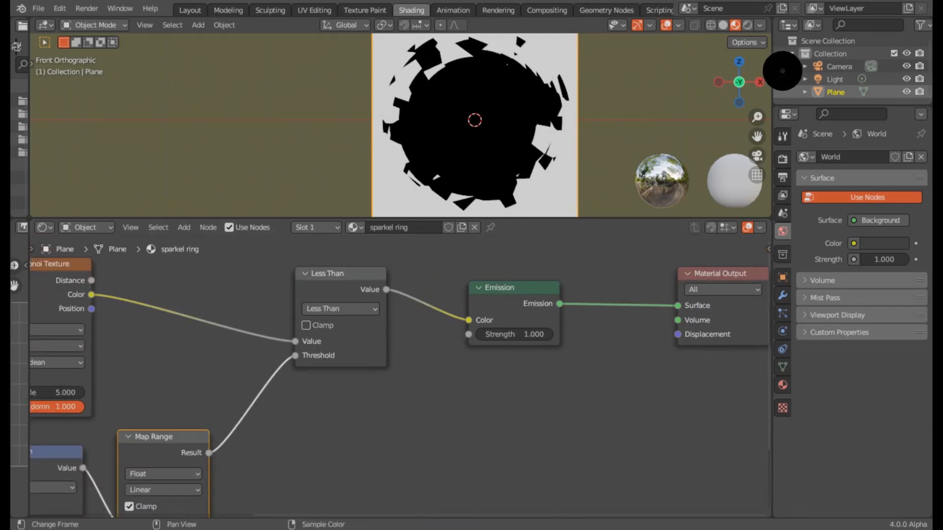
Move the Material Output and Emission nodes farther from Less Than to make room for another node.
middle_click_drag(442, 344, 240, 384)
left_click_drag(518, 314, 594, 310)
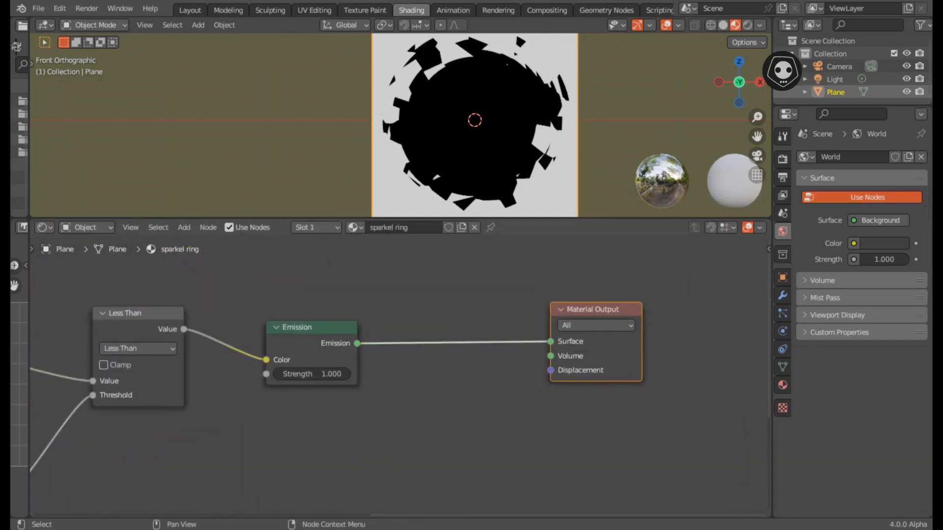
left_click_drag(314, 328, 421, 329)
middle_click_drag(393, 364, 469, 364)
Add a Mix Color node between Less Than and Emission, with the Less Than Value feeding its Factor and its Result feeding Emission Color.
key("shift+a")
type("mix")
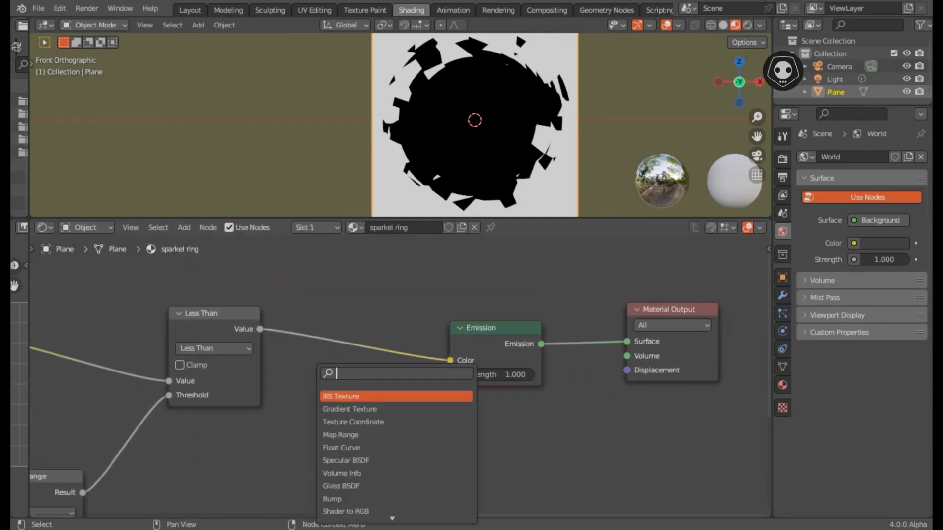
key("Return")
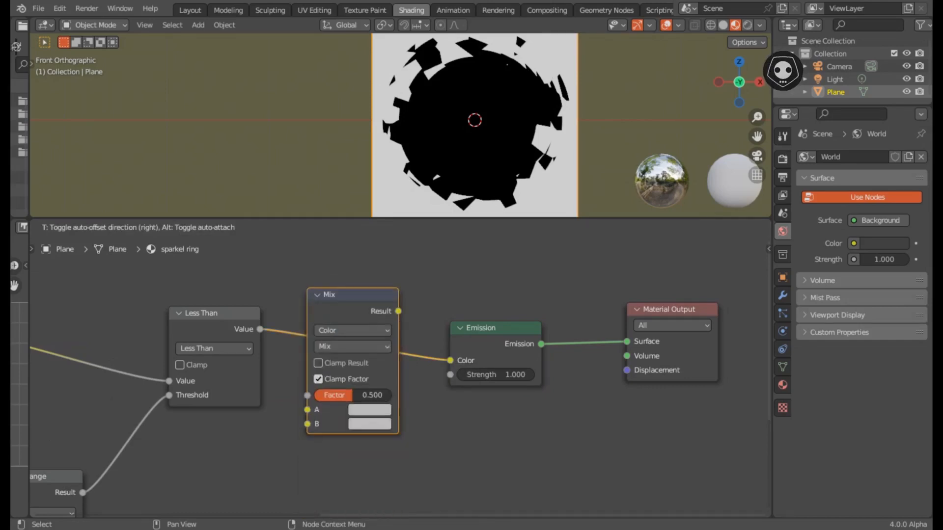
left_click(322, 280)
left_click_drag(312, 395, 312, 381)
Set the Mix node's A color to dark indigo with hue 0.691, saturation 0.848 and value 0.083.
scroll(409, 378, "up", 3)
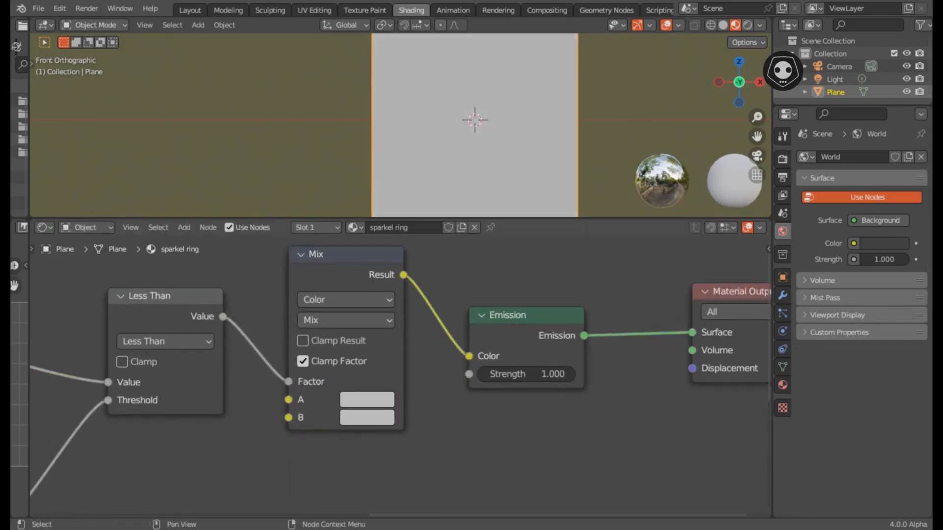
scroll(401, 377, "up", 2)
left_click(351, 410)
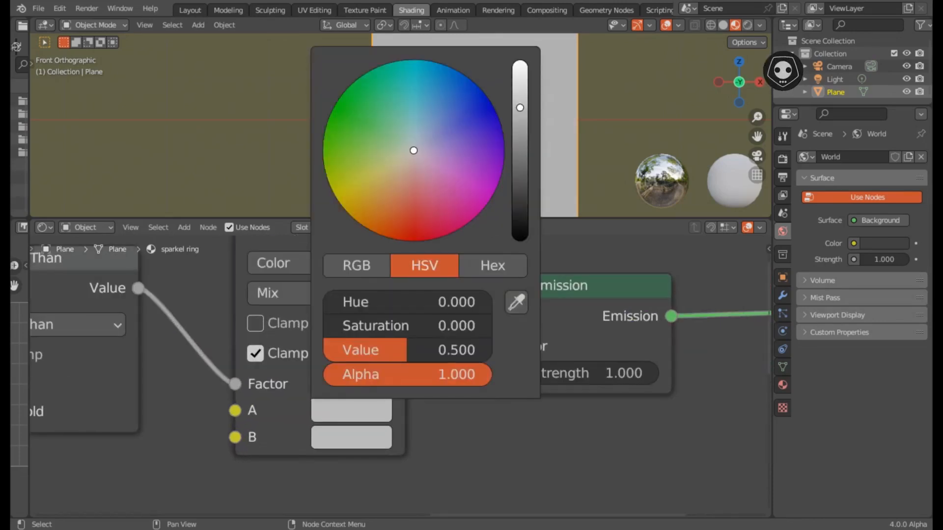
left_click(432, 110)
mouse_move(433, 110)
left_mouse_down()
mouse_move(460, 84)
mouse_move(486, 105)
mouse_move(492, 133)
mouse_move(520, 136)
mouse_move(520, 180)
left_mouse_up()
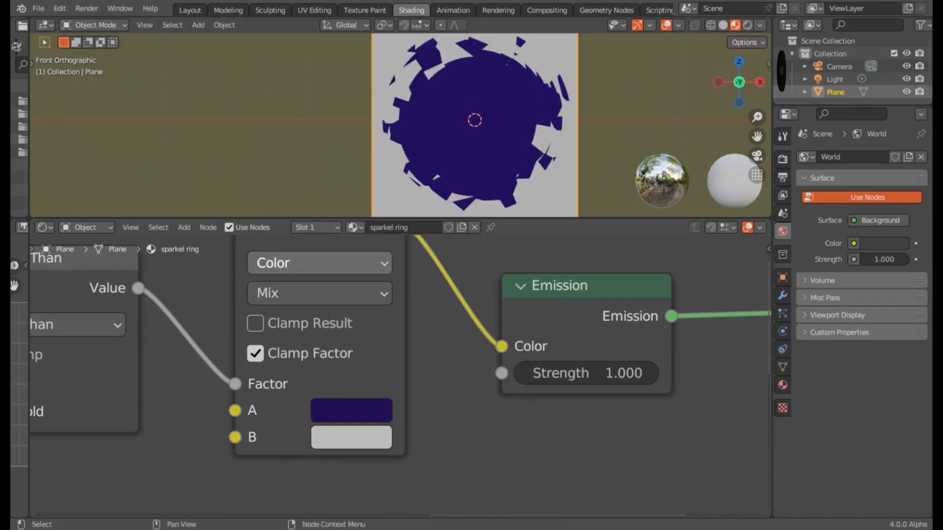
left_click(351, 411)
left_click_drag(493, 134, 477, 133)
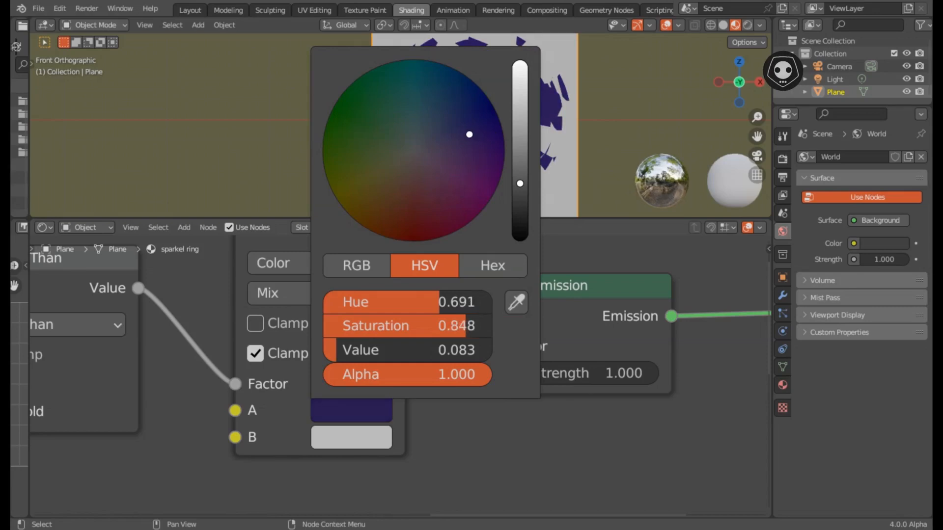
Set the Mix node's B color to blue with hue 0.570, saturation 0.951 and value 0.5, and save the file.
left_click(351, 437)
mouse_move(426, 138)
left_mouse_down()
mouse_move(436, 129)
mouse_move(429, 90)
mouse_move(447, 93)
mouse_move(438, 104)
left_mouse_up()
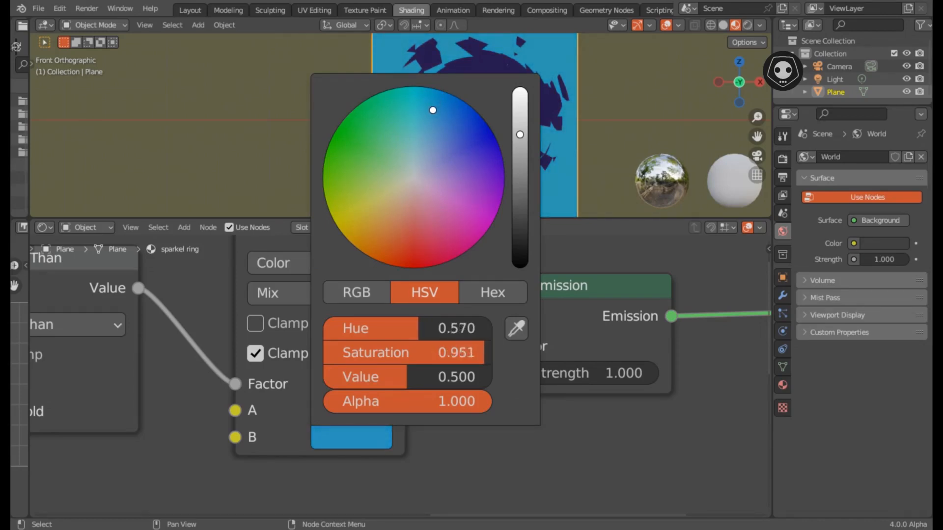
key("ctrl+s")
scroll(596, 304, "down", 3)
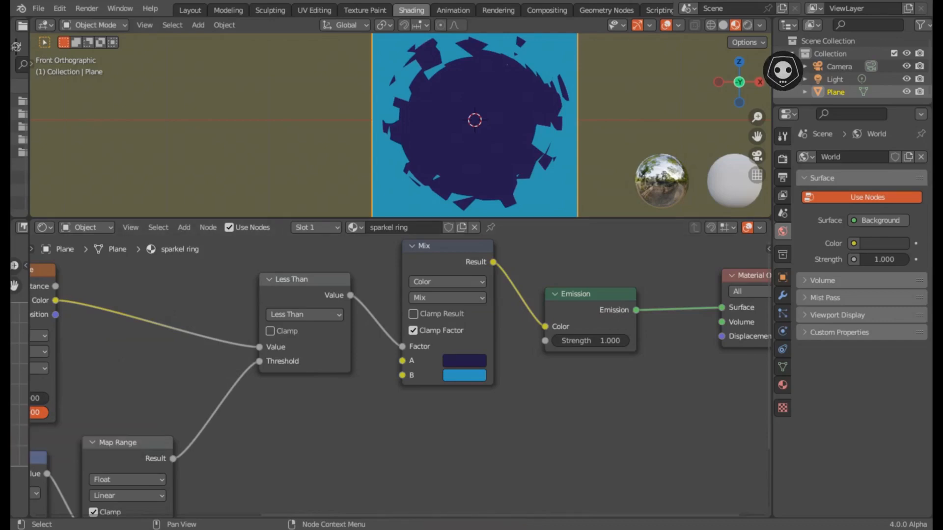
Add a Math node set to Add below the Mix node and connect the Less Than Value to its first Value input.
middle_click_drag(434, 386, 379, 392)
key("shift+a")
type("s")
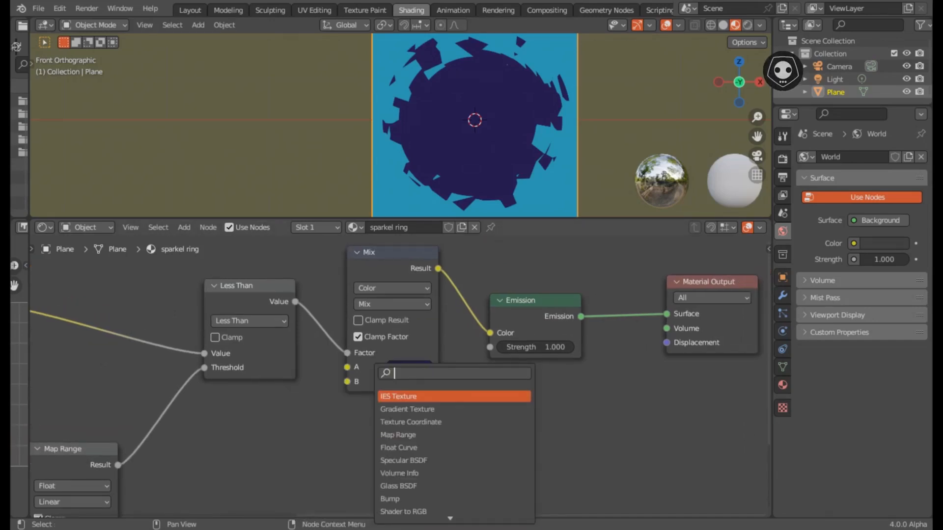
type("add")
key("Return")
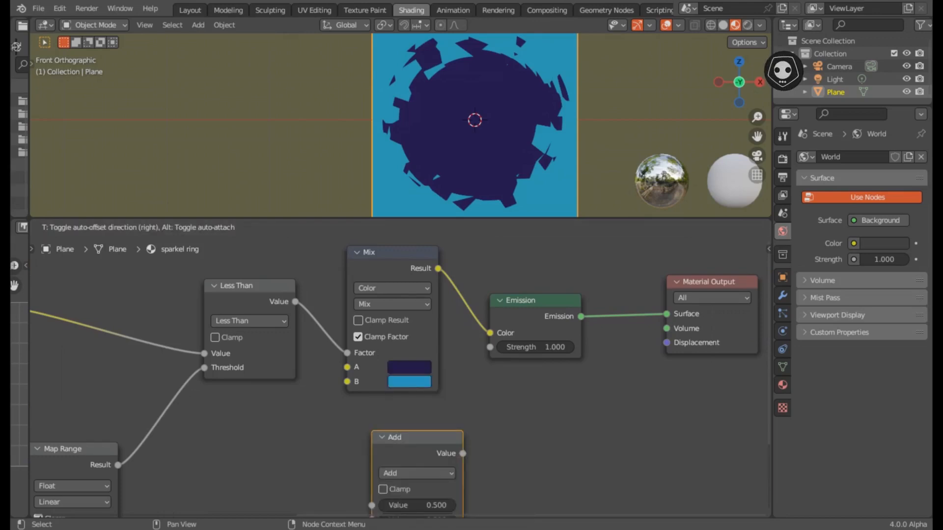
left_click(372, 416)
left_click_drag(295, 301, 353, 483)
Disconnect Less Than from the lower Add node and set that node's operation to Multiply Add.
left_click(378, 452)
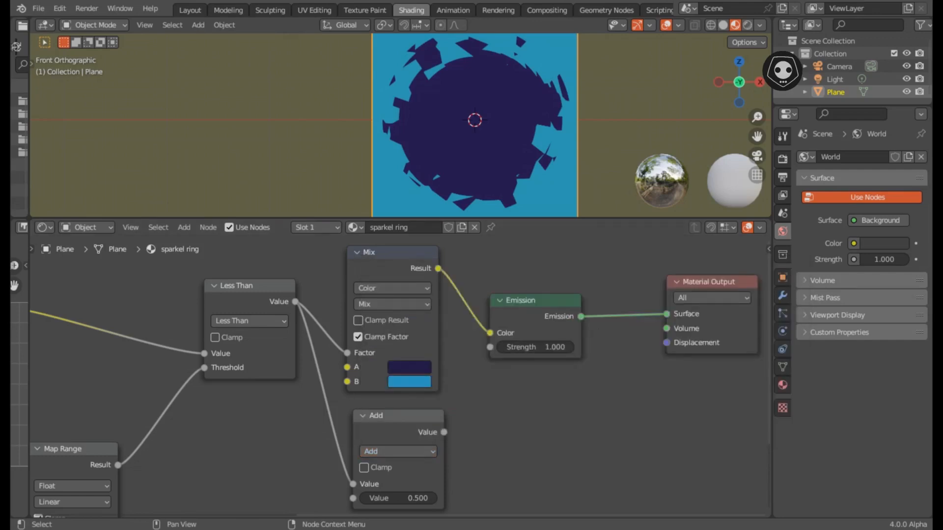
left_click(398, 439)
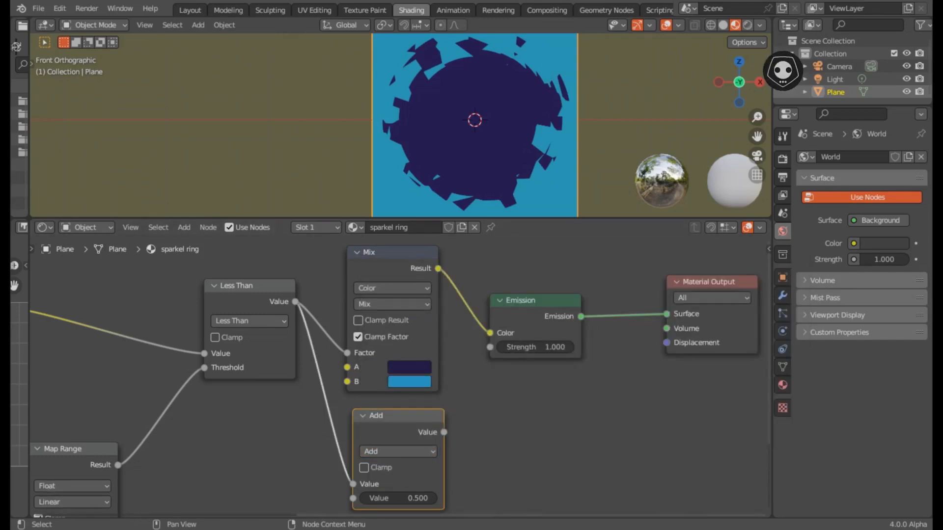
left_click_drag(353, 484, 383, 467)
left_click(398, 451)
left_click(386, 344)
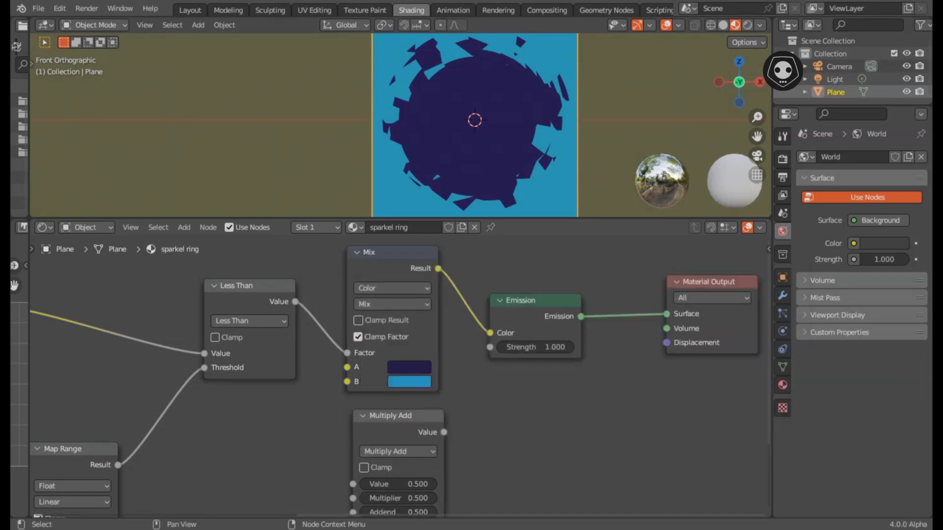
Connect the Multiply Add Value to Emission Strength and the Less Than Value to the Multiply Add node's Value input.
scroll(295, 301, "down", 2)
left_click(275, 309)
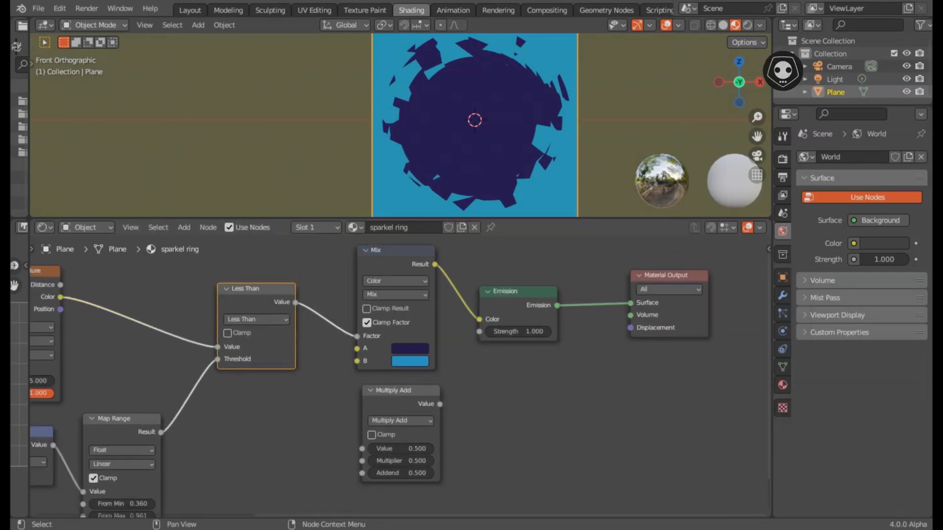
left_click_drag(440, 403, 478, 331)
left_click_drag(295, 302, 358, 376)
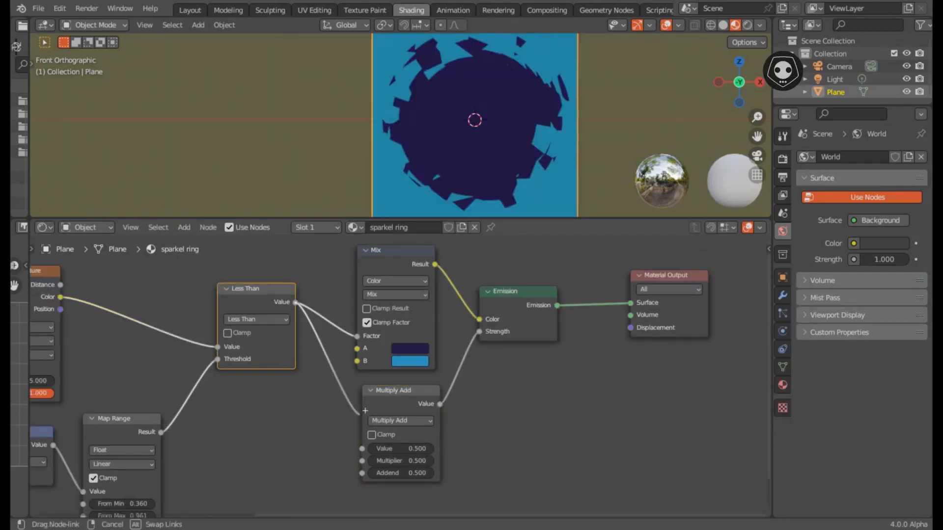
left_click_drag(364, 423, 478, 462)
Set the Multiply Add node's Multiplier to 10.05 and Addend to 0.9, and save the file.
scroll(418, 457, "up", 3)
left_click(406, 461)
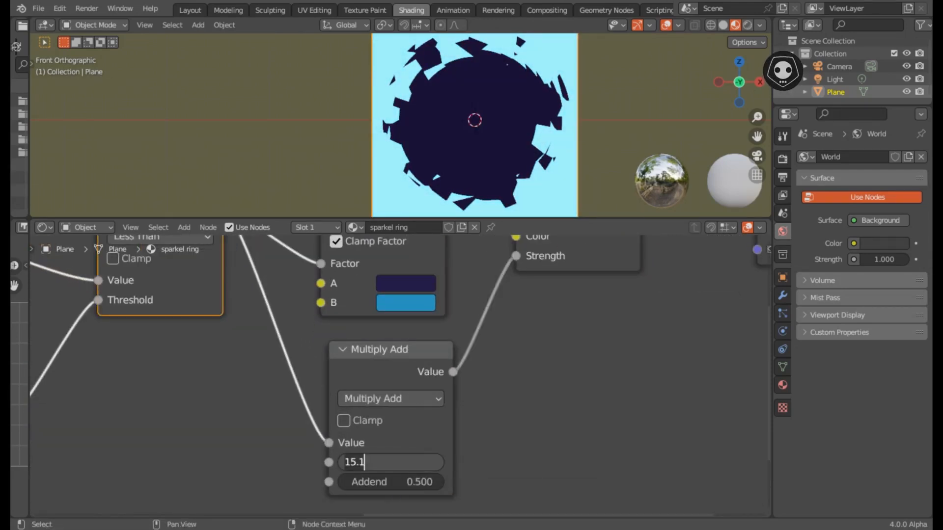
type("10.05")
key("Return")
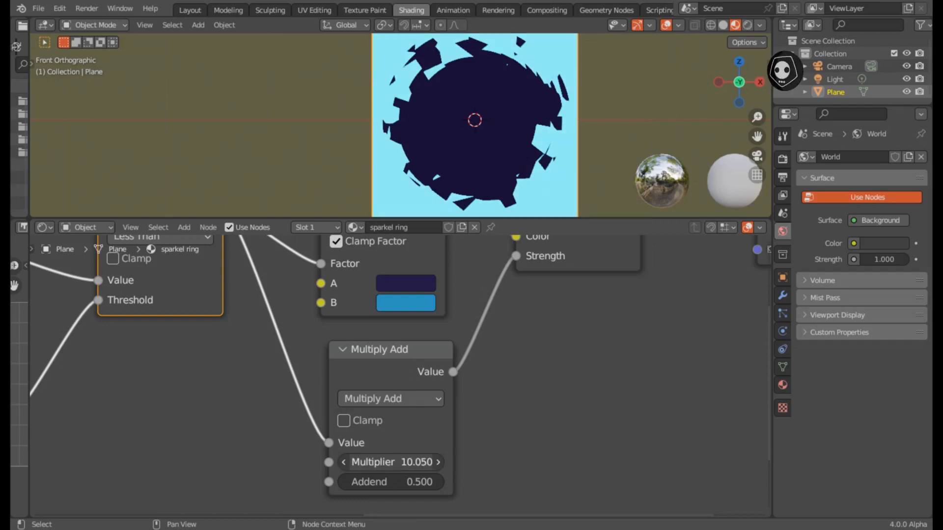
left_click(388, 481)
type("0.9")
key("Return")
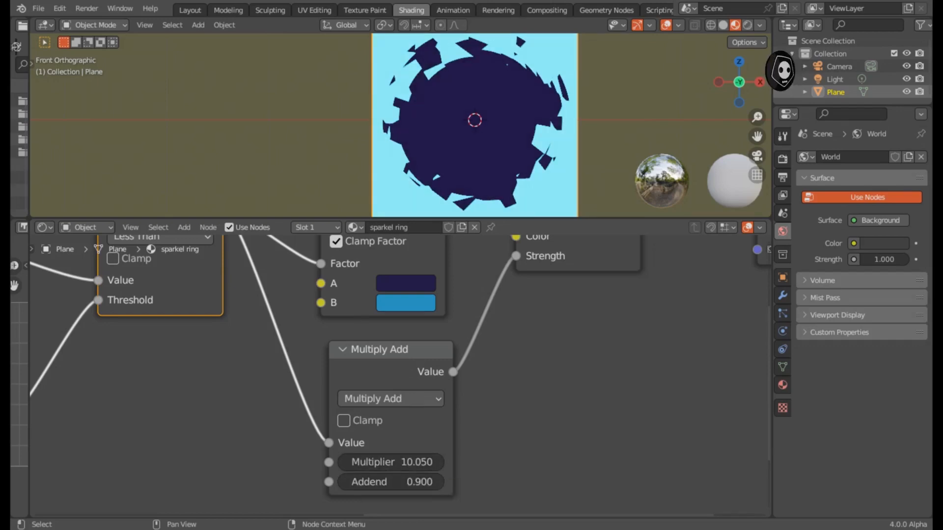
middle_click_drag(446, 296, 691, 334)
key("ctrl+s")
scroll(409, 382, "down", 2)
scroll(409, 381, "down", 3)
scroll(651, 307, "down", 6)
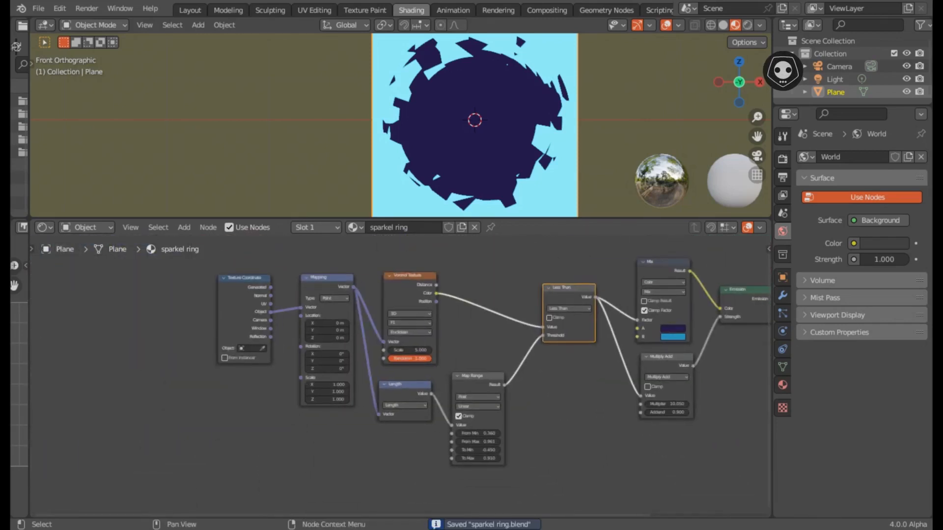
scroll(631, 377, "up", 2)
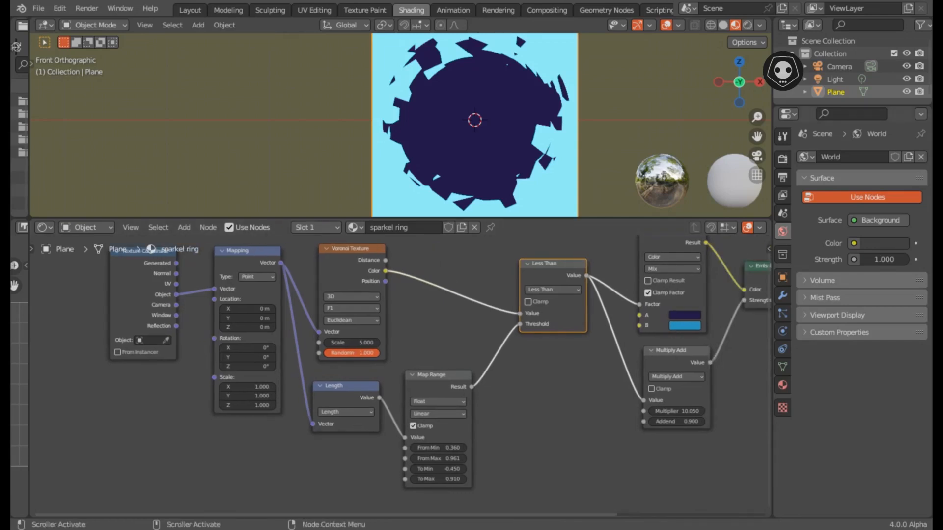
Enlarge the Outliner area and switch it to a Dope Sheet with its channel list hidden.
left_click_drag(825, 105, 825, 156)
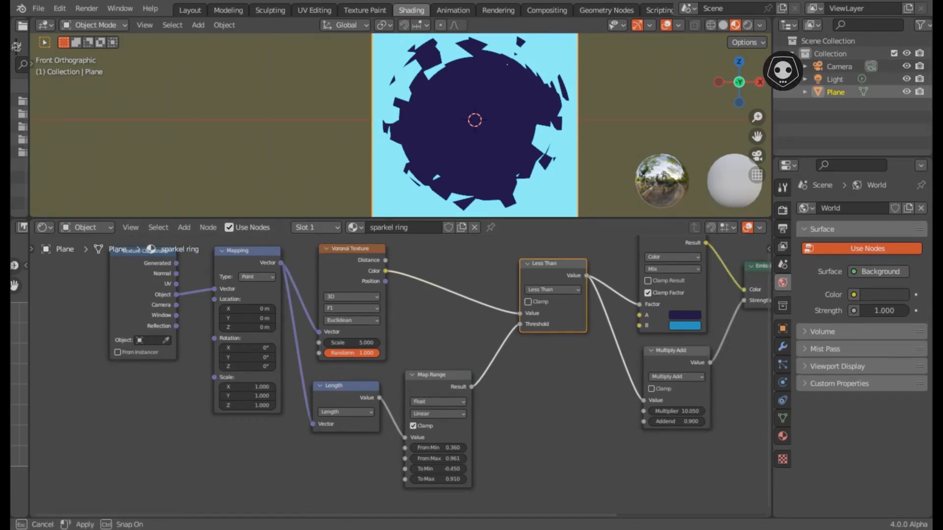
left_click_drag(771, 181, 677, 182)
key("shift+F11")
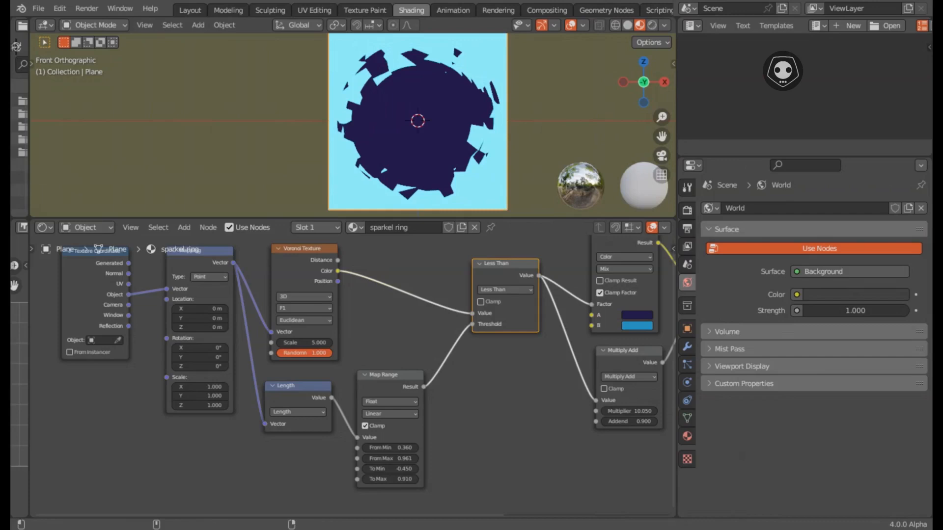
key("shift+F12")
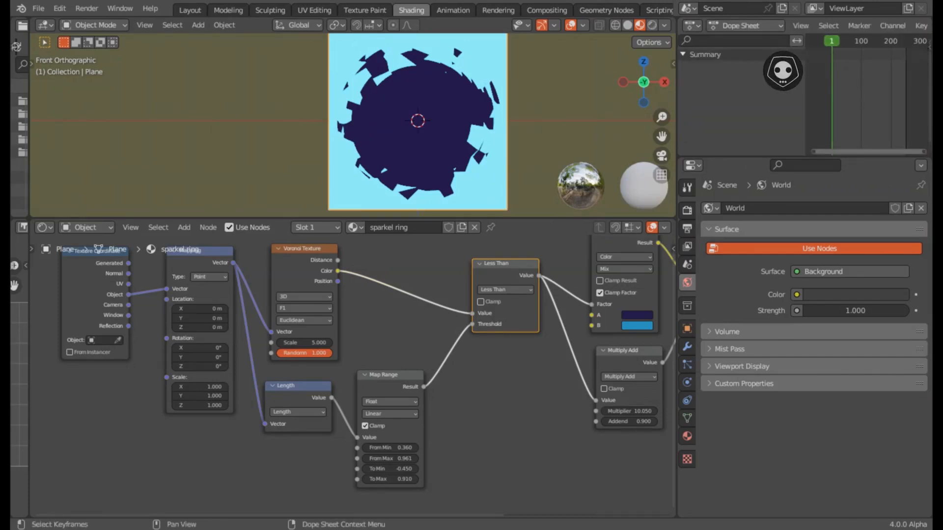
key("n")
key("n")
scroll(801, 89, "down", 1)
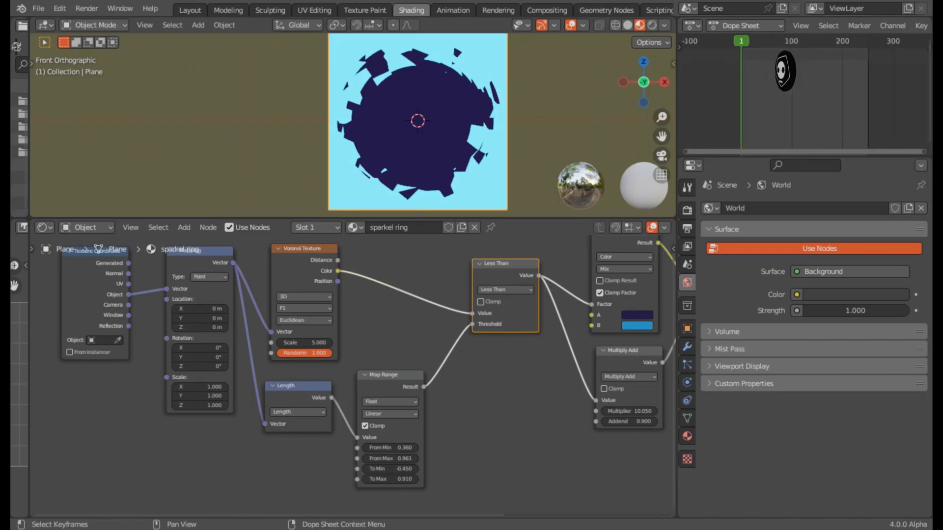
Set the current frame to 17, make the Dope Sheet area taller and narrower, and save the file.
left_click_drag(783, 42, 748, 42)
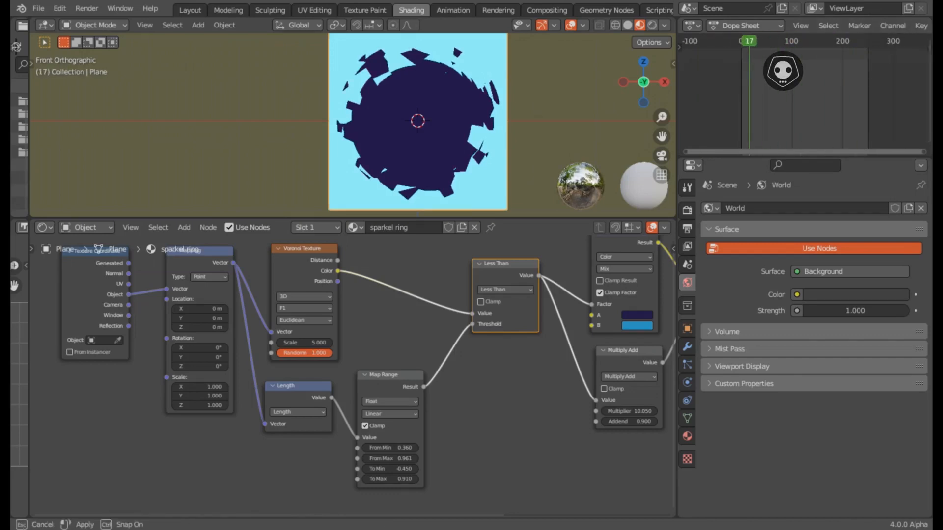
left_click_drag(805, 157, 805, 335)
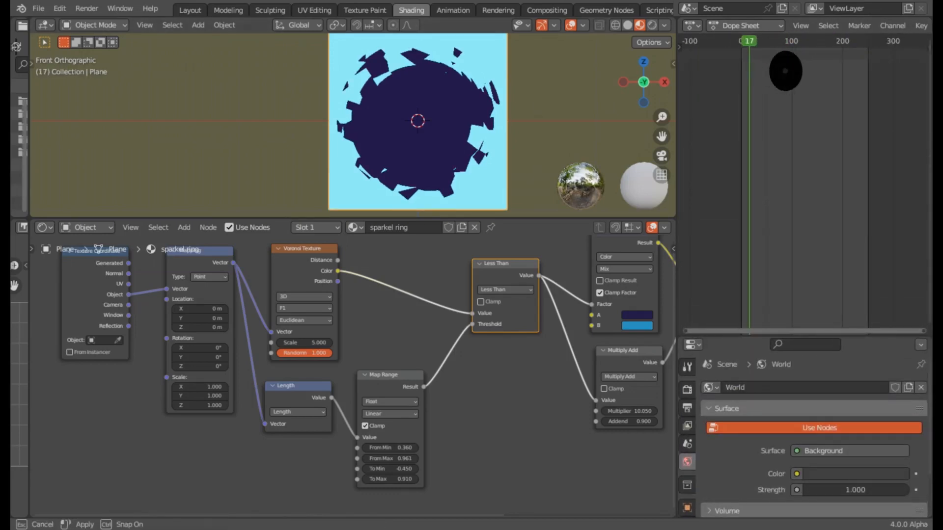
middle_click_drag(373, 319, 296, 341)
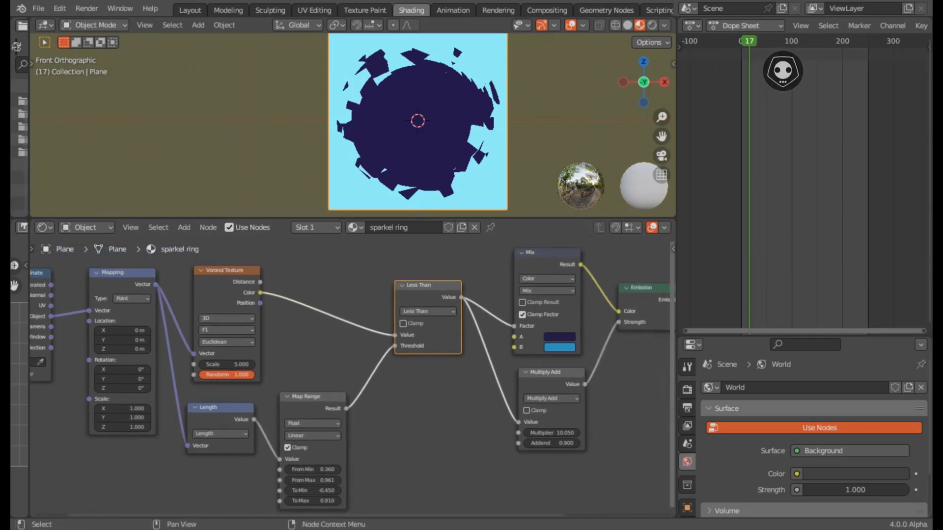
left_click_drag(676, 147, 746, 147)
key("ctrl+s")
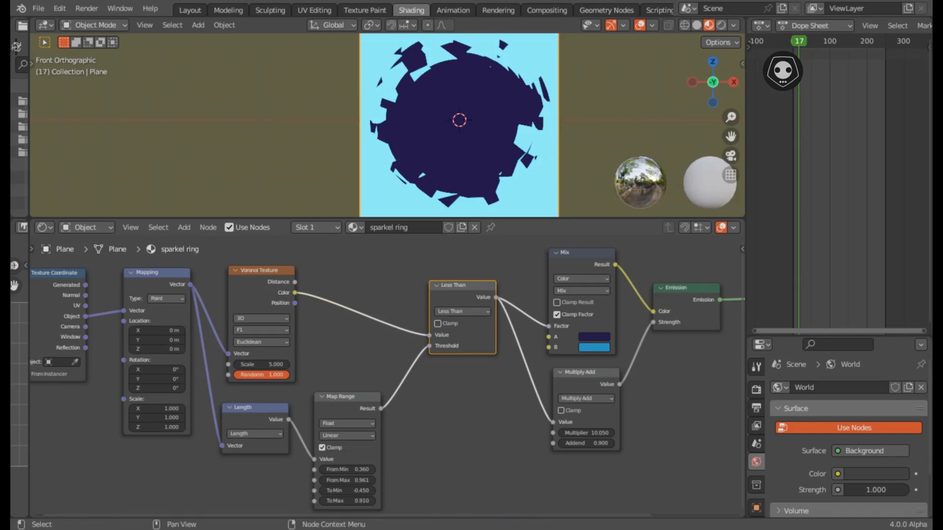
Move the Map Range, Less Than, Mix, Multiply Add, Emission and Material Output nodes away from the Voronoi and Length nodes.
middle_click_drag(403, 363, 418, 375)
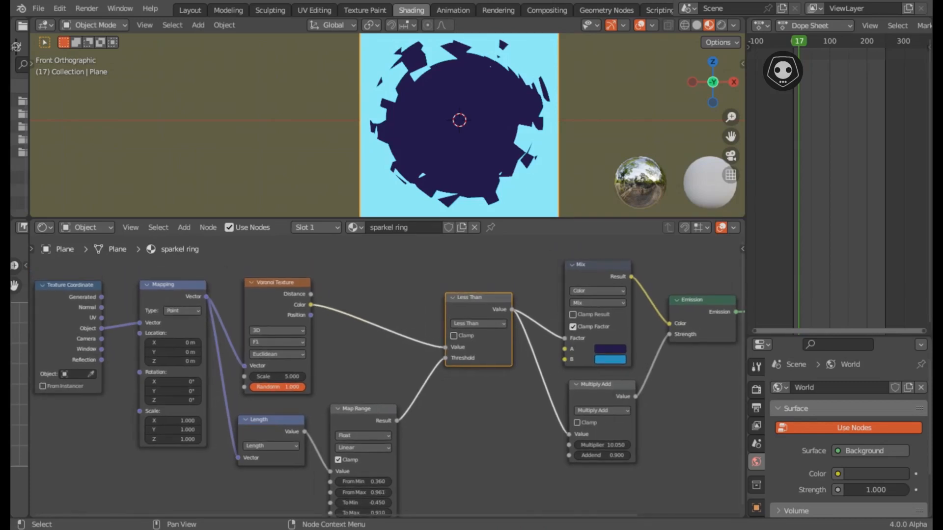
scroll(385, 376, "up", 2)
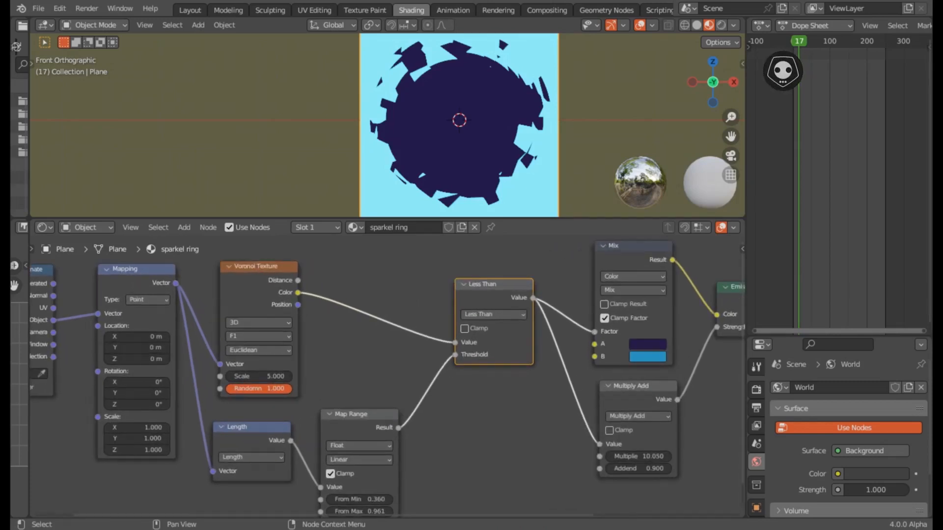
scroll(385, 376, "down", 2)
left_click(364, 409)
scroll(386, 373, "down", 2)
left_click_drag(368, 273, 606, 486)
key("g")
left_click(625, 472)
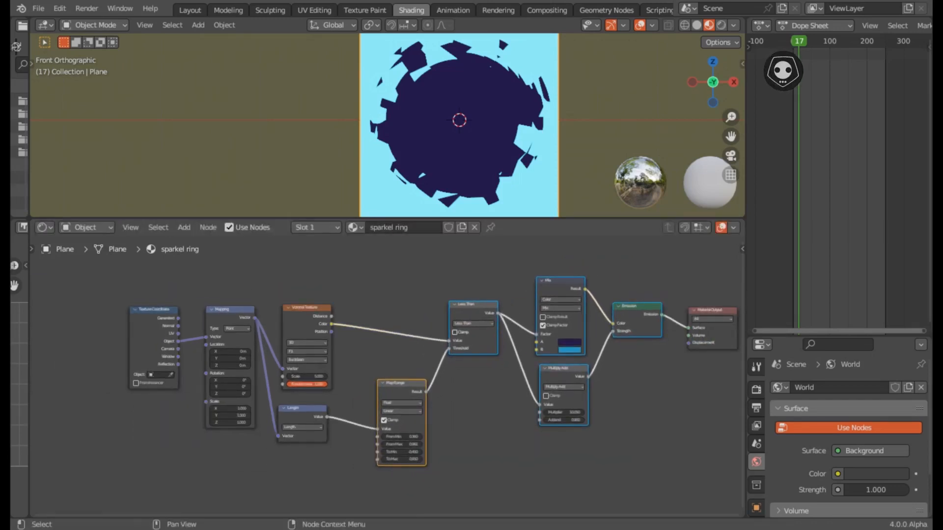
middle_click_drag(625, 471, 476, 474)
left_click_drag(238, 270, 565, 459)
key("g")
left_click(618, 455)
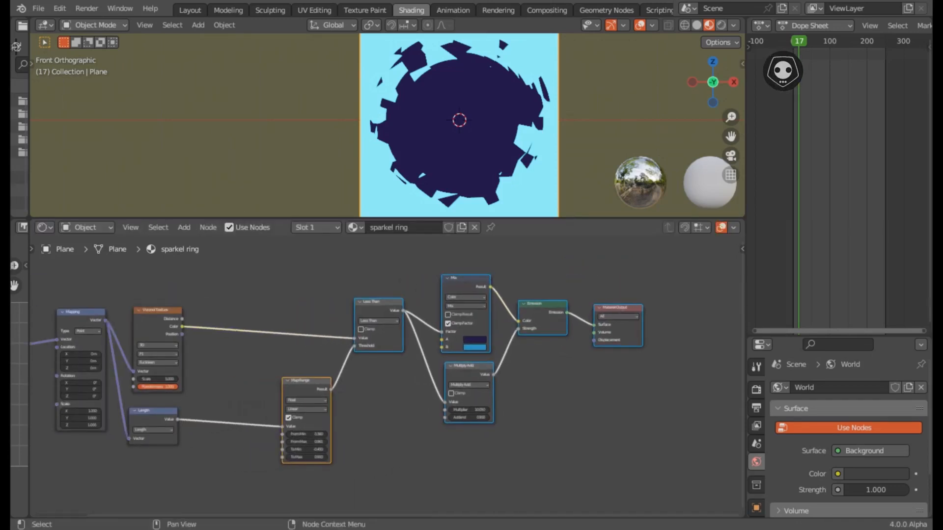
Move the Map Range node back toward the Length node, leaving a gap before Less Than.
scroll(386, 375, "up", 5)
scroll(387, 377, "up", 2)
left_click(255, 386)
key("g")
left_click(147, 385)
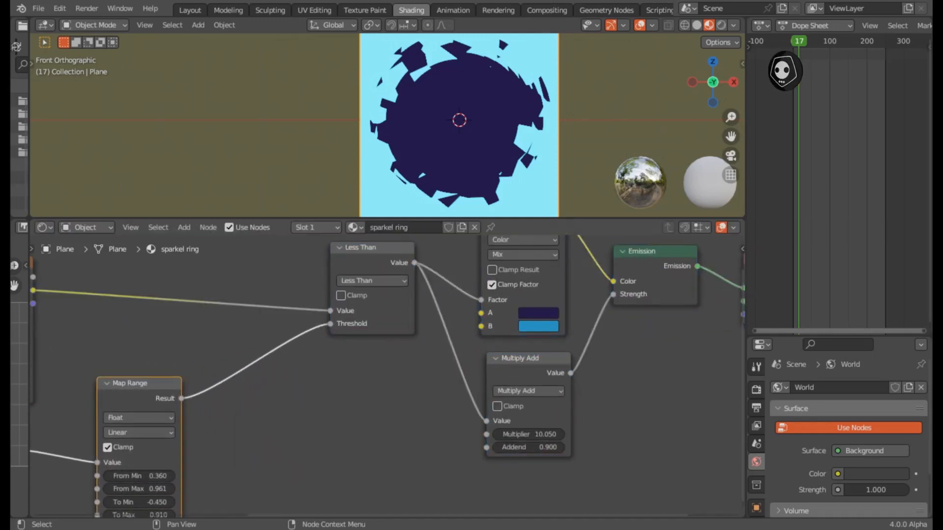
Add a Color Ramp node fed by the Map Range Result and connect its Color to the Less Than Threshold.
left_click_drag(182, 398, 292, 377)
type("co")
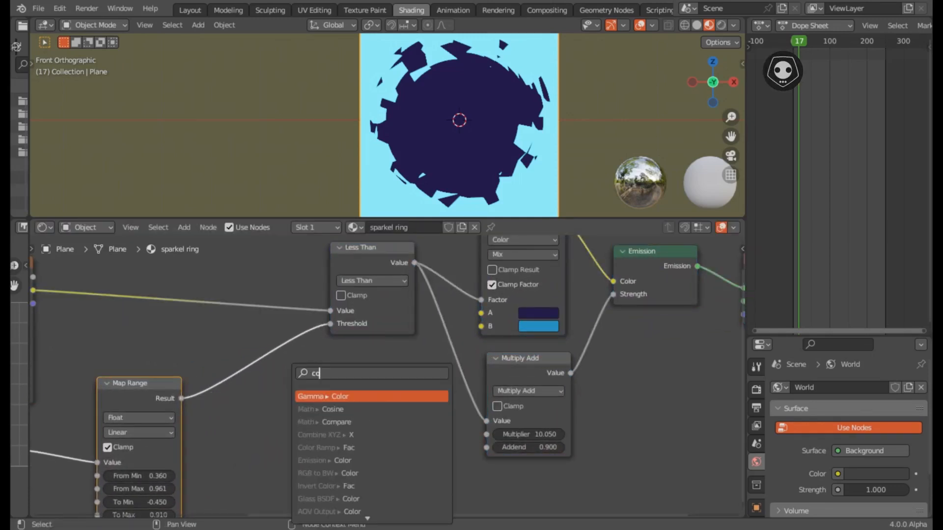
type("lor ramp")
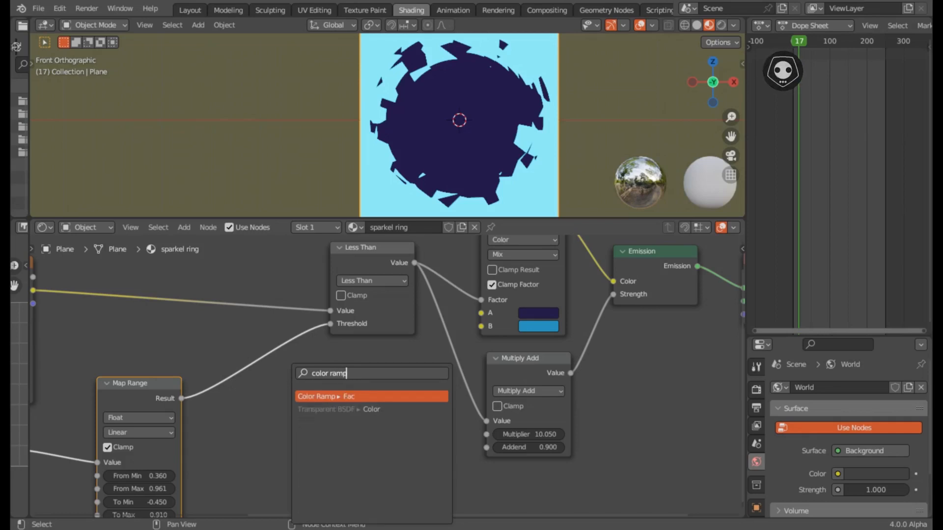
key("Return")
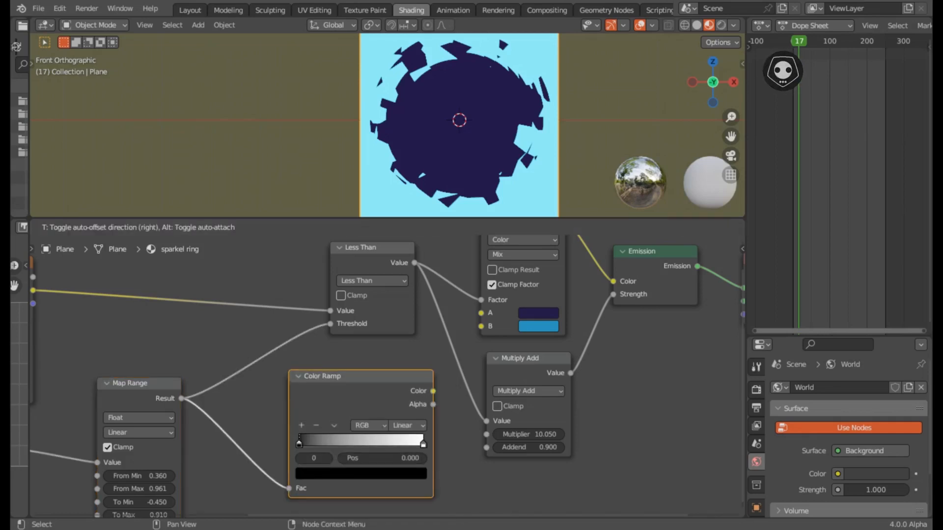
left_click(259, 372)
left_click_drag(399, 385, 330, 323)
Reposition the Color Ramp node and move Map Range farther away from it.
left_click_drag(324, 372, 281, 355)
scroll(282, 354, "up", 5)
middle_click_drag(281, 354, 415, 328)
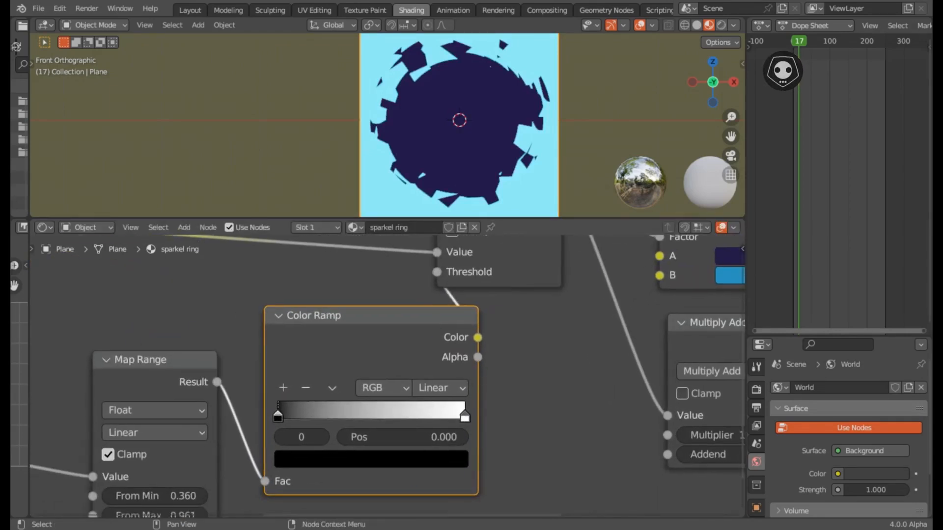
left_click_drag(156, 364, 124, 354)
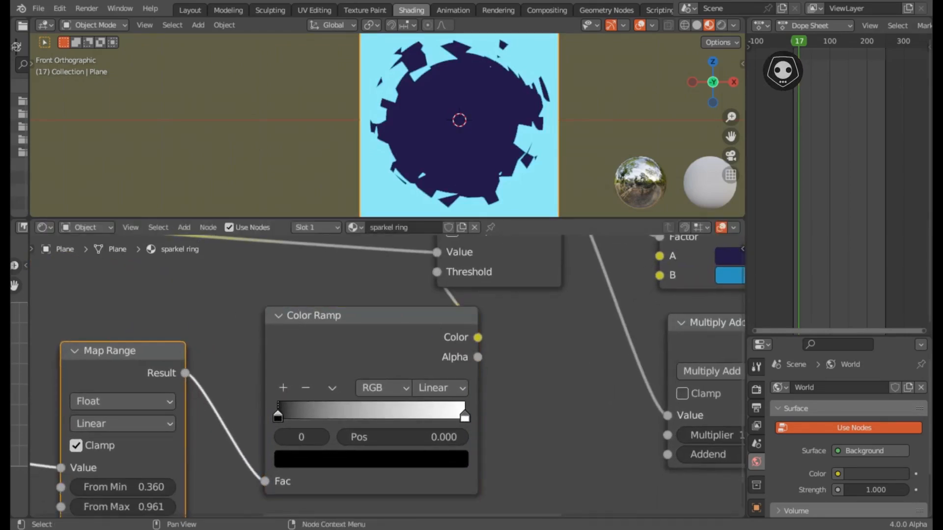
middle_click_drag(123, 354, 210, 353)
left_click_drag(210, 354, 181, 352)
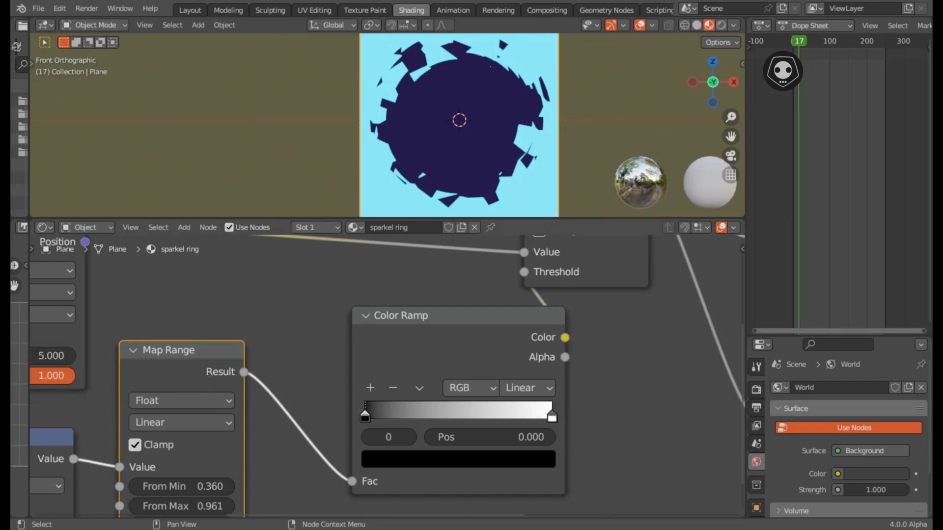
Add seven new color stops to the Color Ramp.
scroll(378, 385, "up", 3)
middle_click_drag(378, 385, 243, 341)
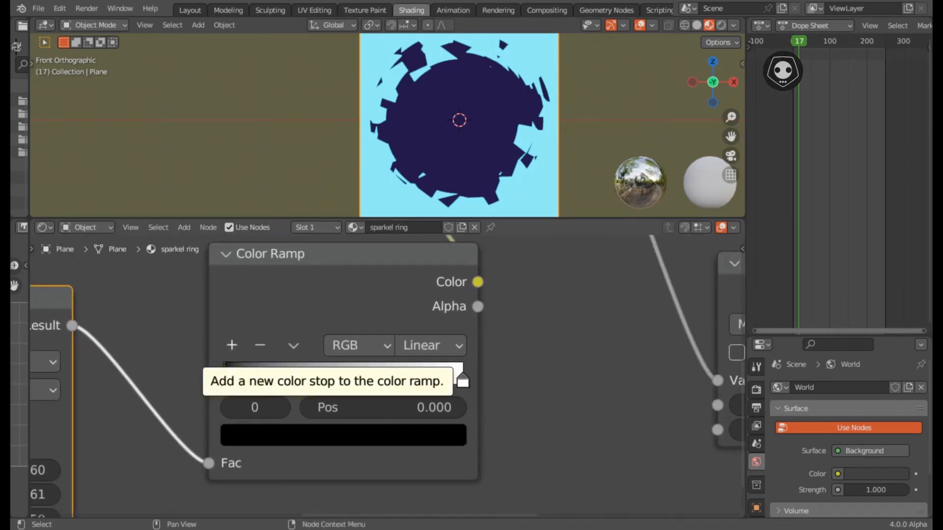
left_click(232, 345)
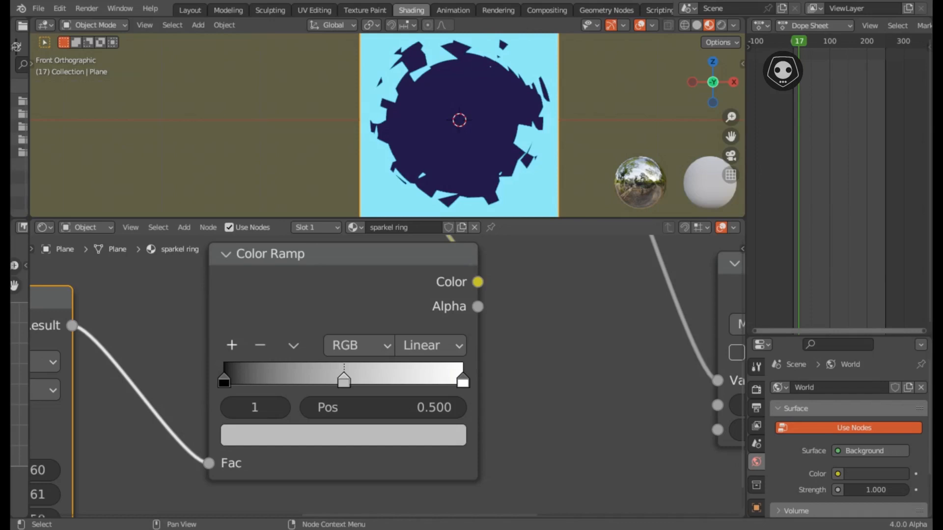
left_click(232, 345)
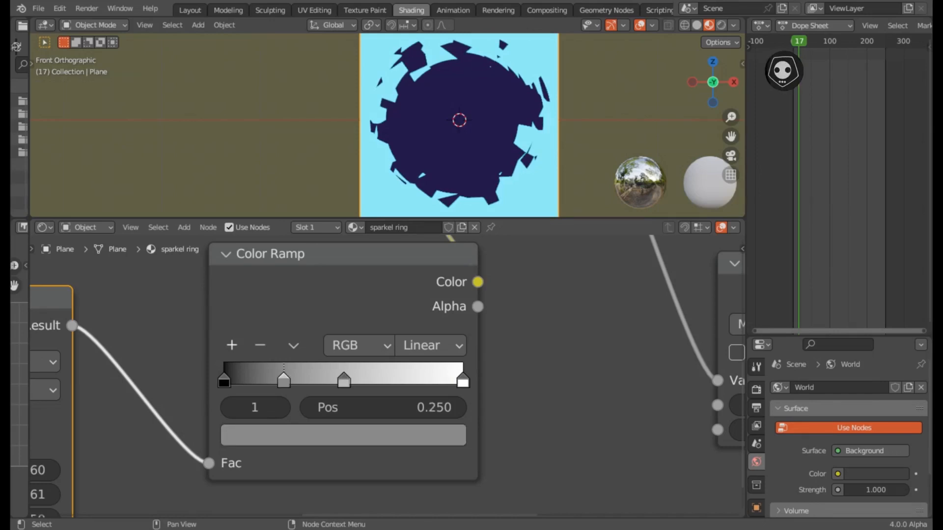
left_click(232, 345)
left_click(232, 345)
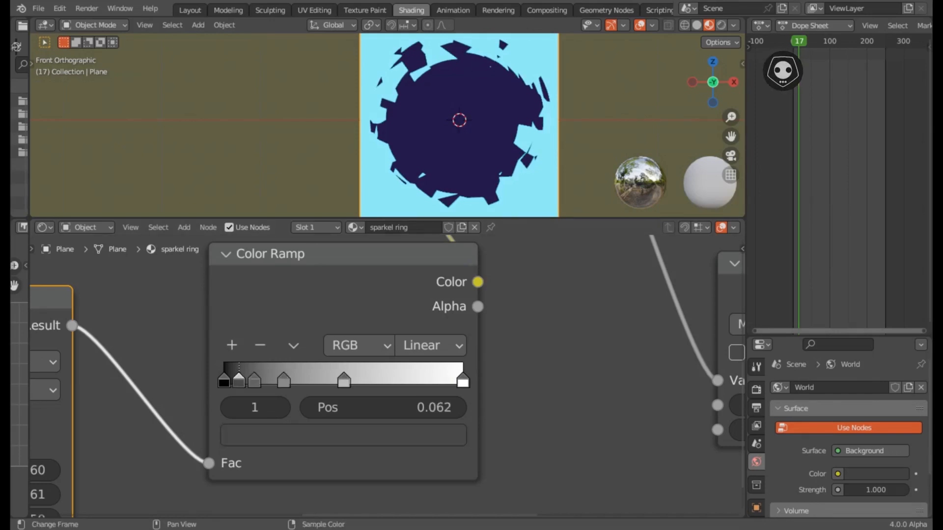
left_click(232, 345)
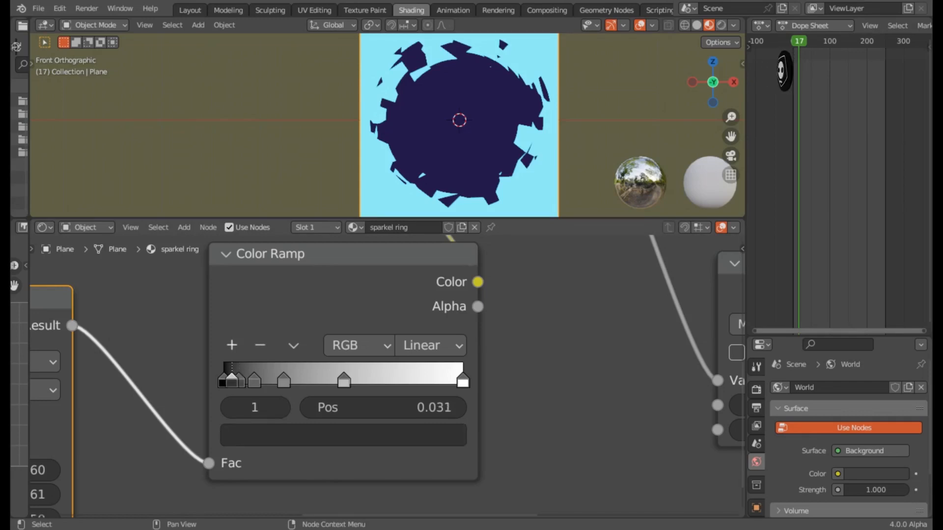
left_click(232, 345)
left_click(232, 345)
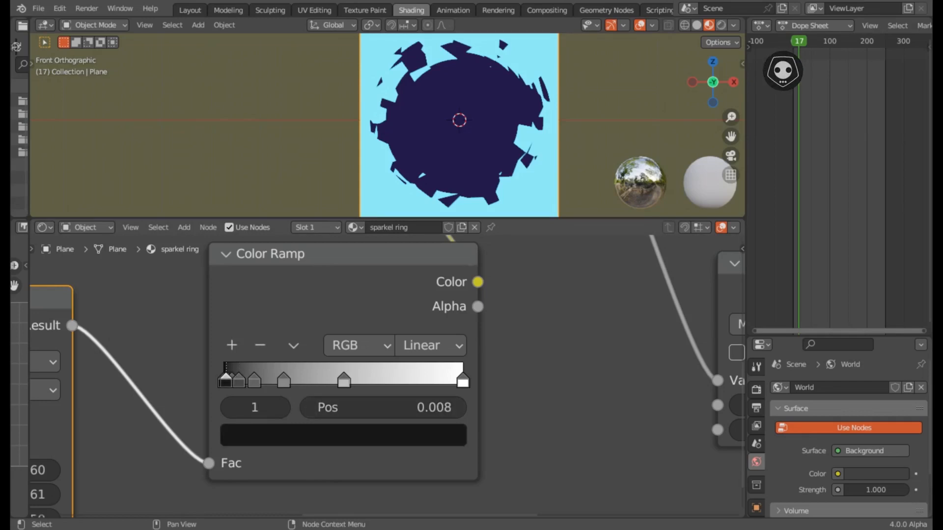
Spread the Color Ramp stops, with the white end stop at 0.718 and stop 5 at 0.461, and widen the node.
left_click_drag(462, 381, 373, 381)
left_click_drag(284, 381, 340, 381)
left_click_drag(255, 381, 349, 381)
left_click_drag(325, 381, 332, 381)
left_click_drag(478, 380, 613, 381)
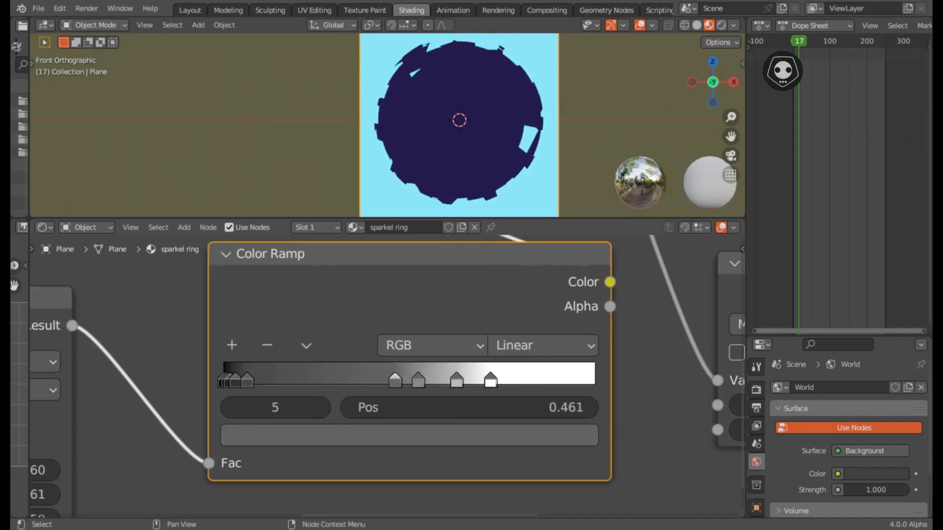
Change the Color Ramp's white end stop at 0.718 to black.
middle_click_drag(612, 381, 509, 380)
left_click(388, 380)
left_click(305, 434)
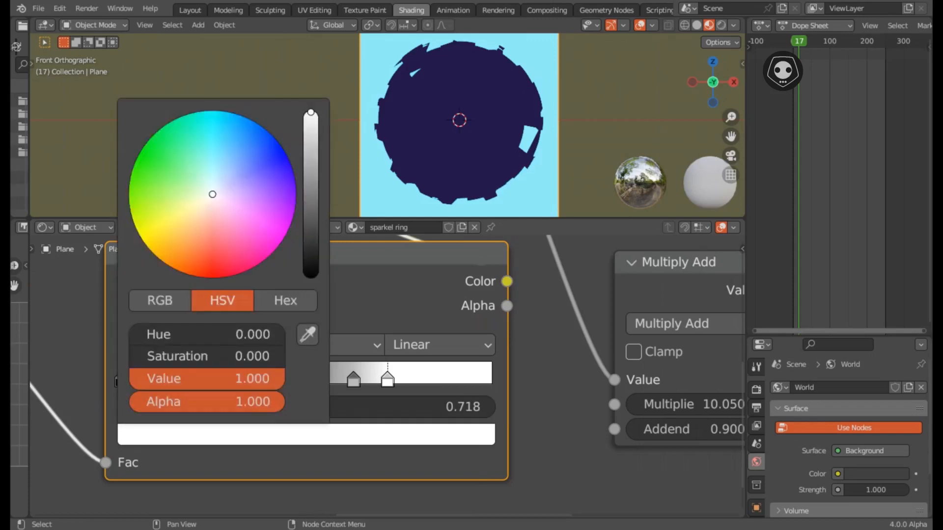
left_click_drag(311, 261, 310, 281)
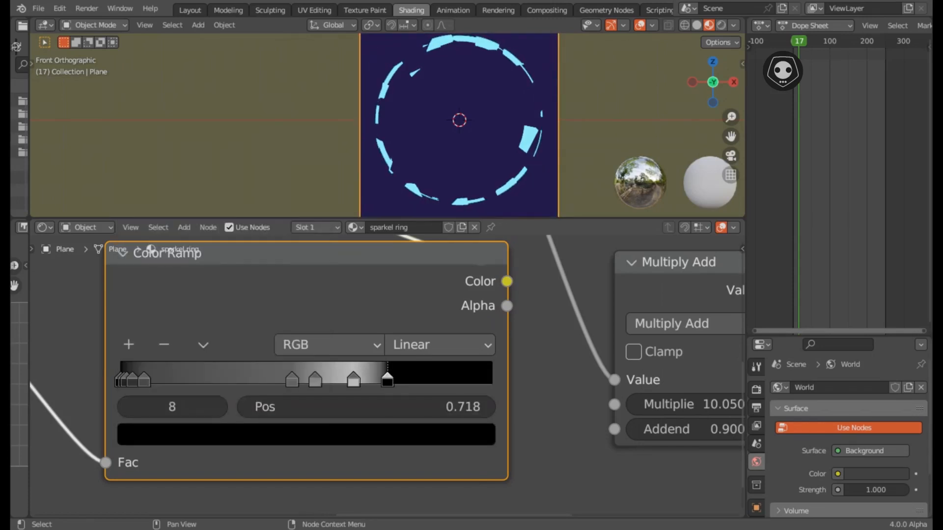
Shift the upper color stops, placing stop 6 at 0.570 with a color value of 0.023 and stop 5 at 0.467.
left_click_drag(387, 381, 358, 380)
left_click_drag(315, 381, 332, 381)
left_click(328, 434)
left_click_drag(311, 188, 311, 252)
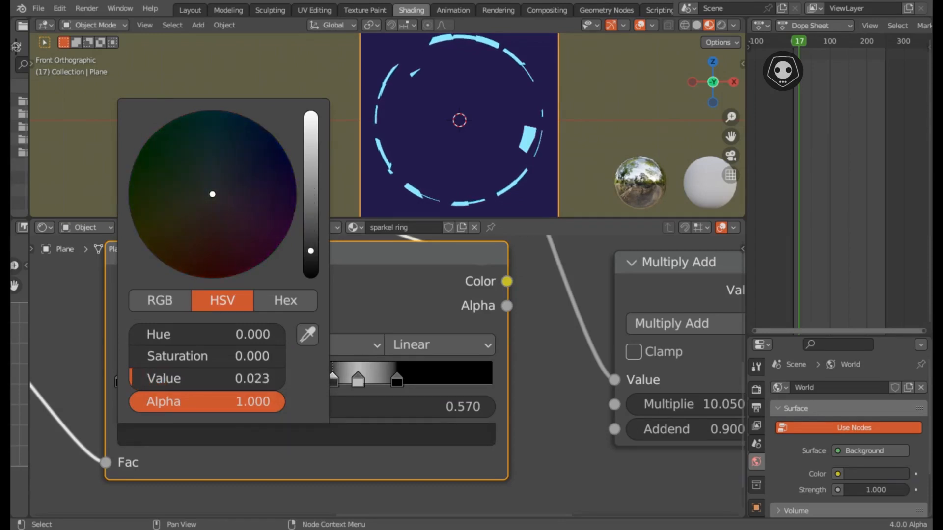
left_click(292, 379)
left_click_drag(291, 379, 295, 379)
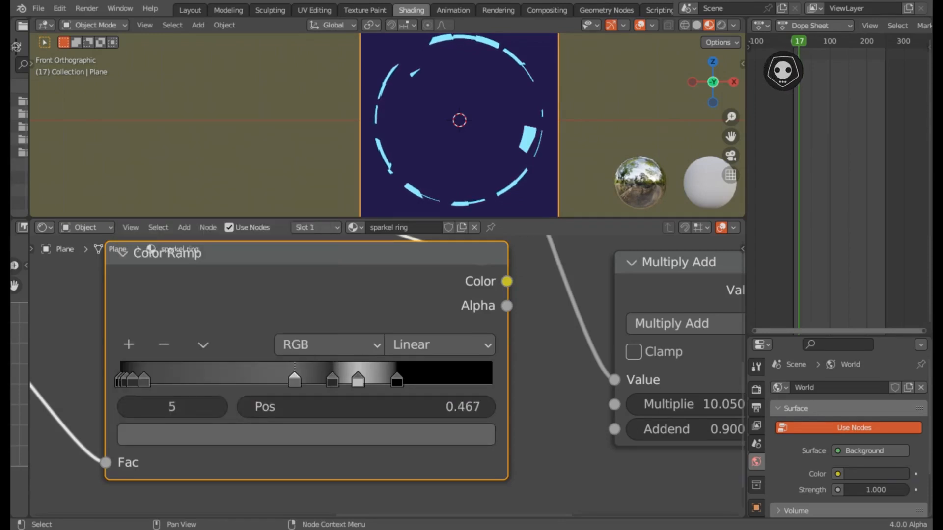
Shift the Color Ramp's upper stops higher, placing stop 5 at 0.624, and darken stop 5 to near black.
left_click_drag(397, 381, 417, 381)
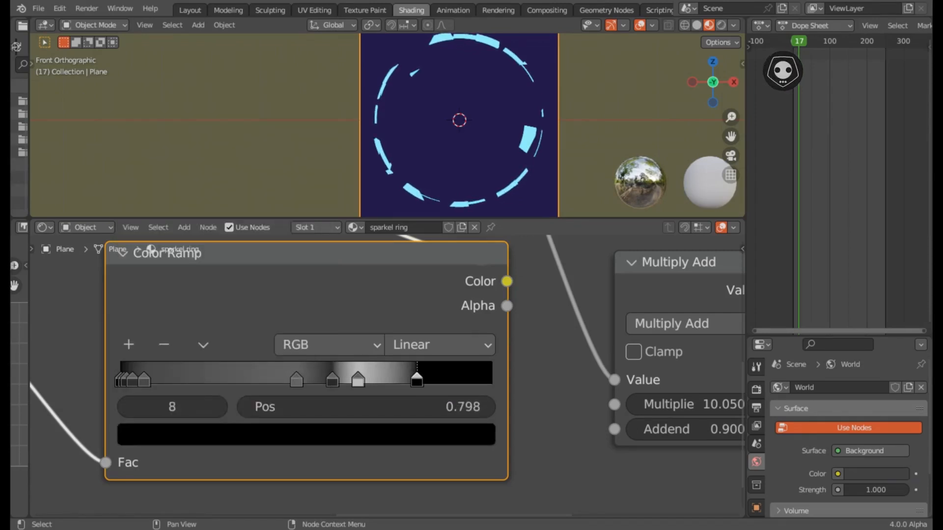
mouse_move(358, 380)
left_mouse_down()
mouse_move(398, 381)
mouse_move(373, 380)
left_mouse_up()
left_click_drag(296, 379, 352, 380)
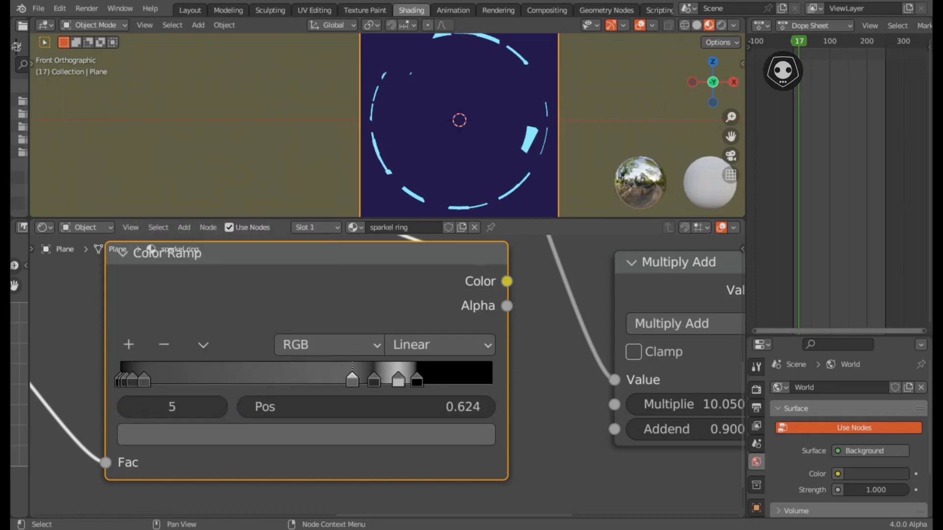
left_click(315, 434)
left_click_drag(311, 212, 311, 272)
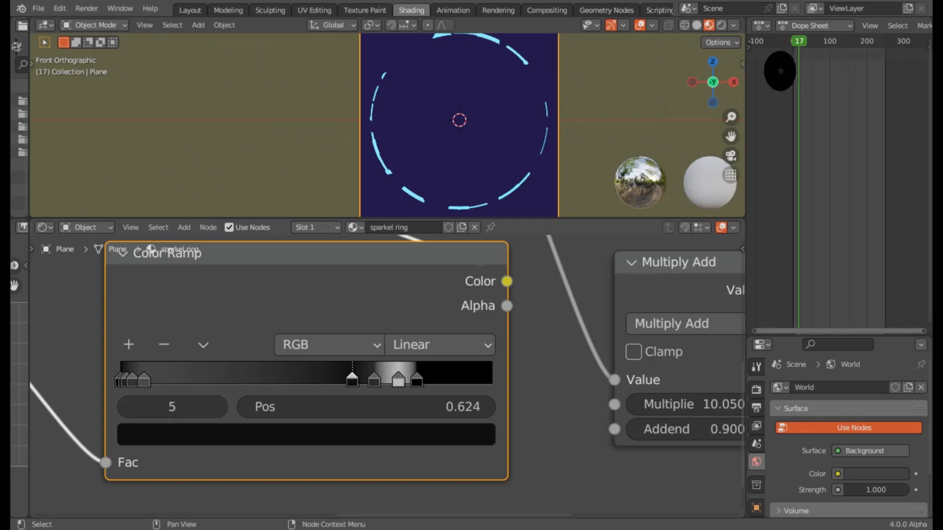
Place Color Ramp stop 5 at 0.651 and stop 4 at 0.459, and darken stop 4 to black.
left_click_drag(144, 380, 250, 379)
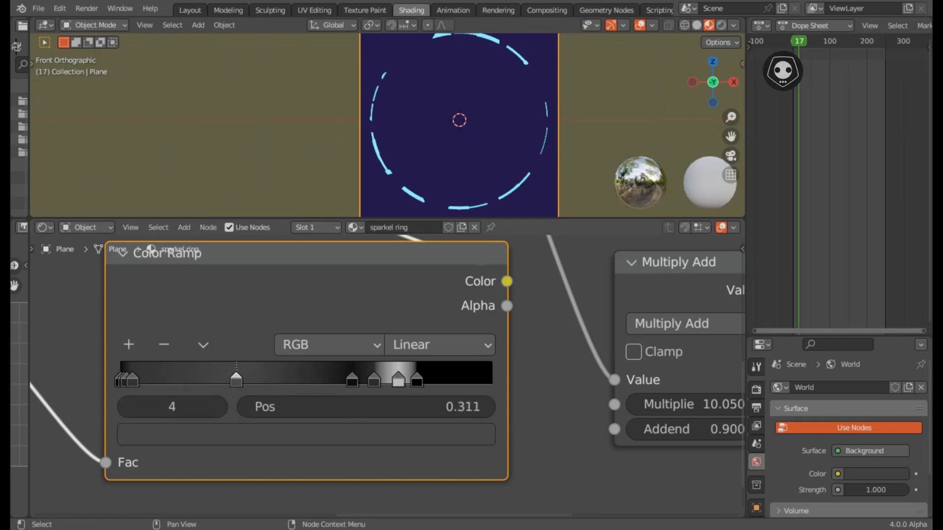
left_click_drag(374, 379, 360, 379)
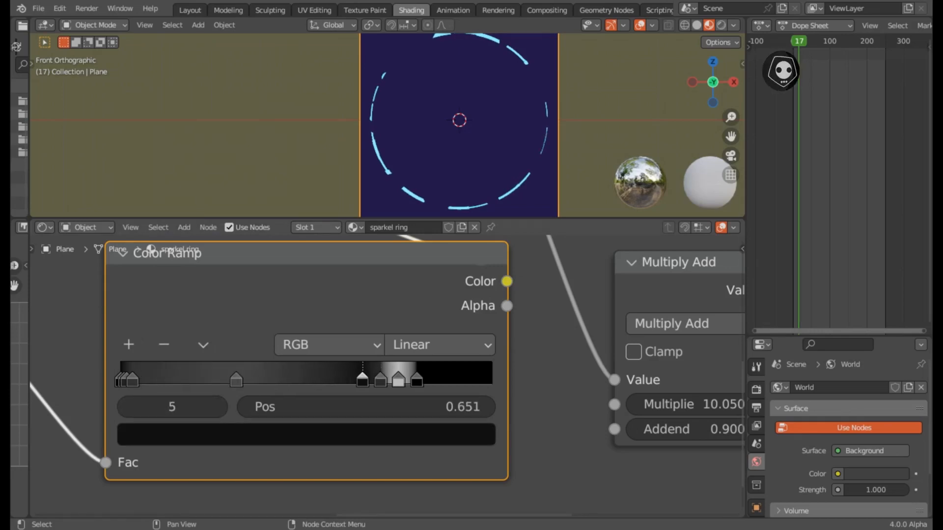
left_click_drag(236, 379, 292, 379)
left_click(309, 434)
left_click_drag(311, 231, 311, 278)
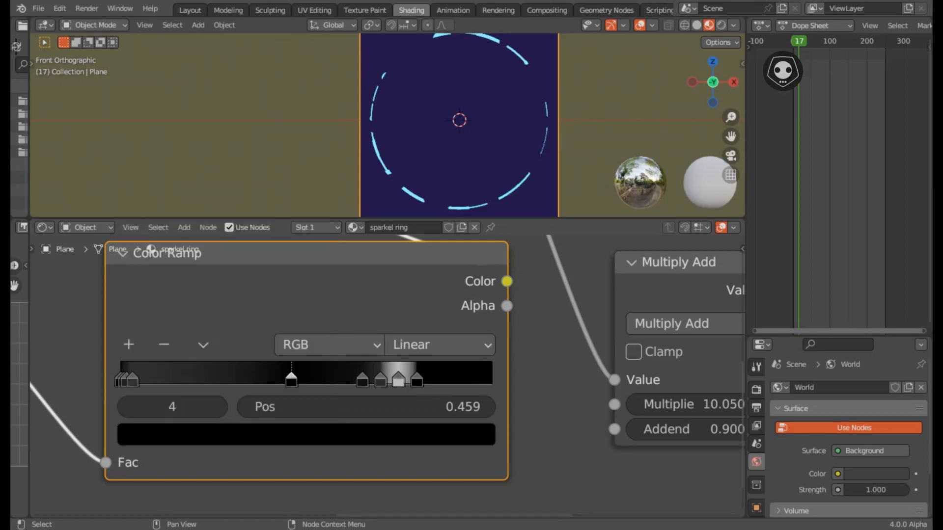
Move Color Ramp stop 3 to 0.243 and raise its color value to 0.888.
left_click_drag(133, 379, 210, 379)
left_click(310, 435)
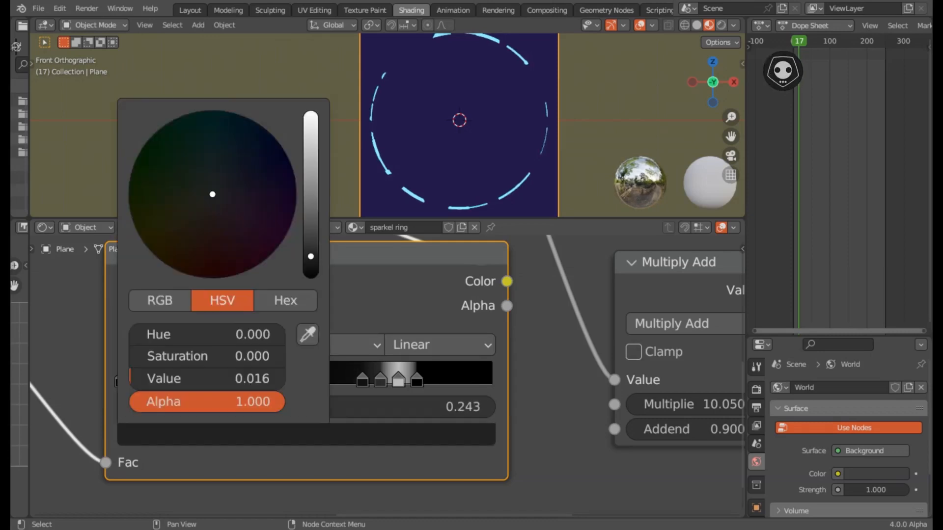
left_click_drag(311, 256, 310, 118)
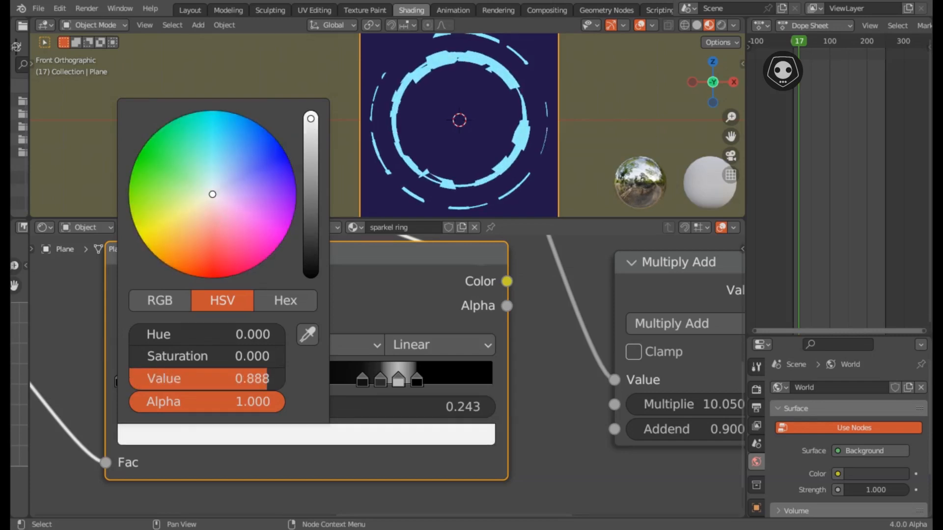
Gather the lower Color Ramp stops around the bright one, placing stop 1 at 0.327 and stop 0 at 0.287.
left_click_drag(123, 379, 262, 379)
left_click_drag(229, 379, 242, 379)
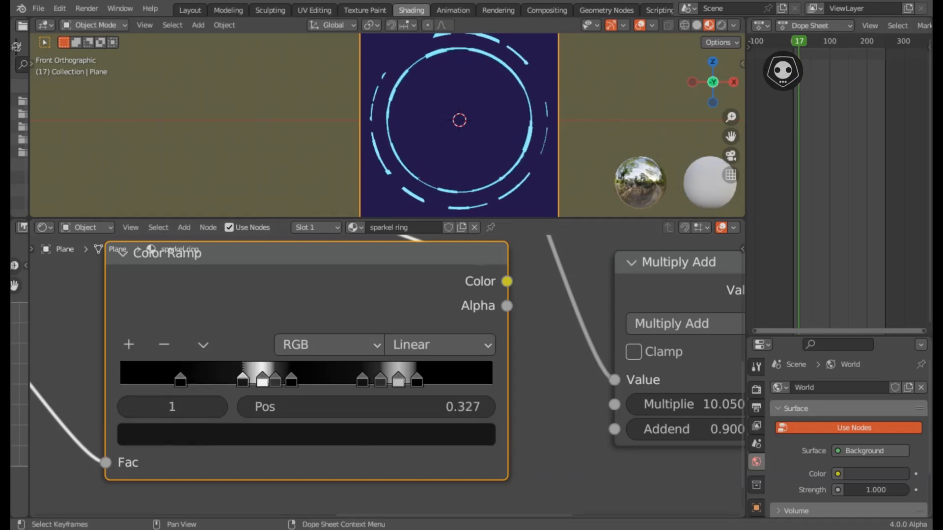
left_click_drag(180, 380, 227, 380)
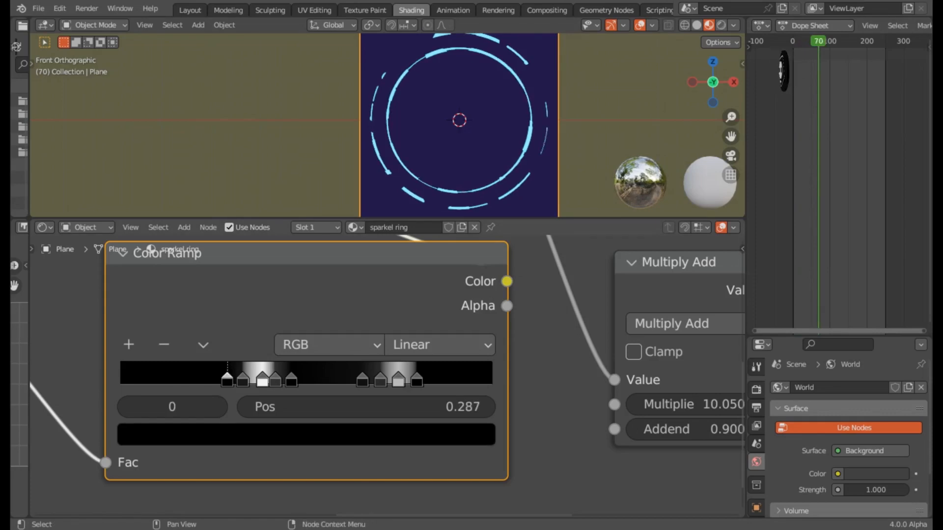
scroll(385, 379, "up", 2)
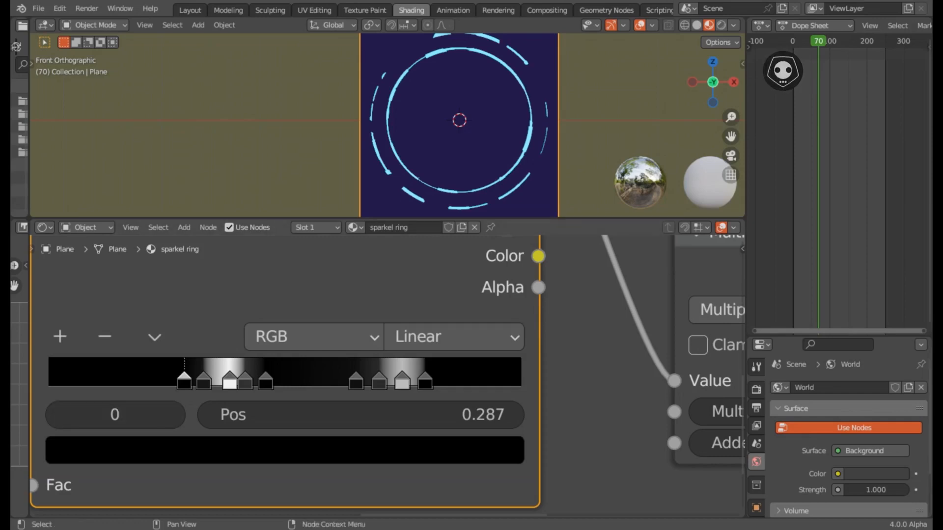
Switch the stop color entry to Hex and set Color Ramp stop 1 at 0.327 to black.
left_click(206, 450)
left_click(258, 281)
left_click(204, 380)
left_click(206, 450)
left_click(158, 323)
type("0000")
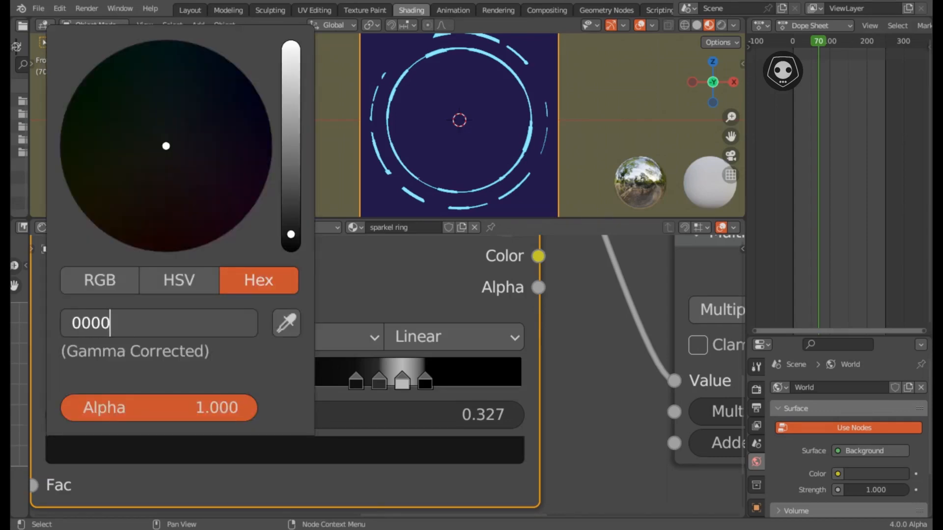
key("Return")
Set the color of the bright Color Ramp stop 2 at 0.382 to hex E0E0E0.
left_click(228, 380)
left_click(206, 450)
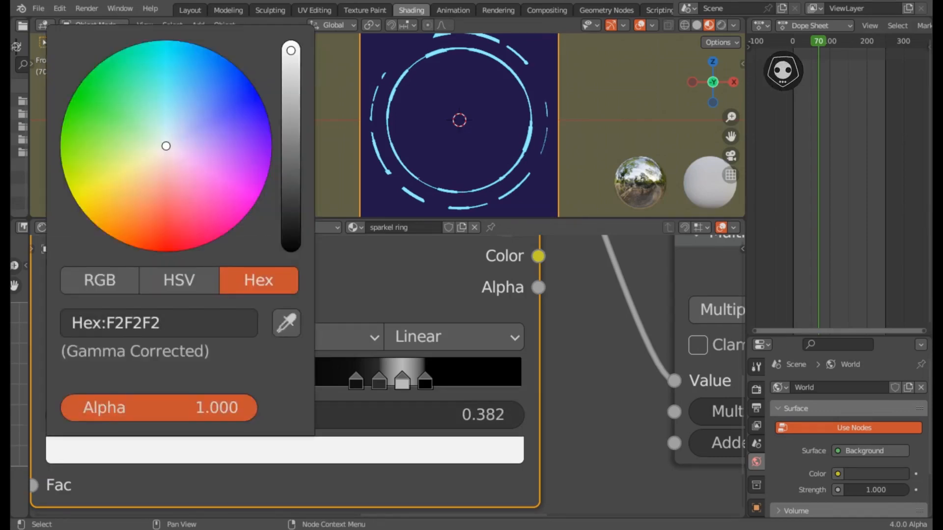
left_click(158, 322)
type("e0e0e0")
key("Return")
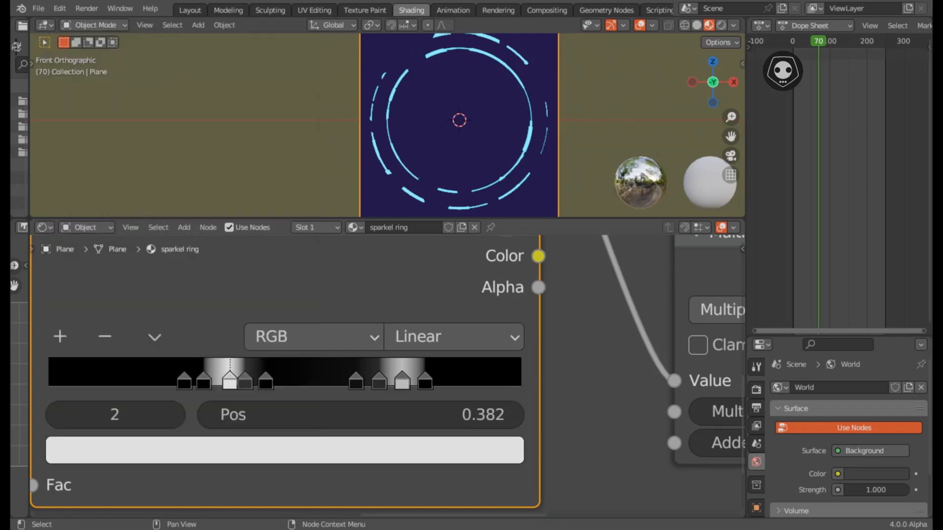
scroll(185, 385, "up", 1)
Shift the lower Color Ramp stops closer together, with stop 3 at 0.392, and set stop 3's color to hex 000000.
left_click(174, 382)
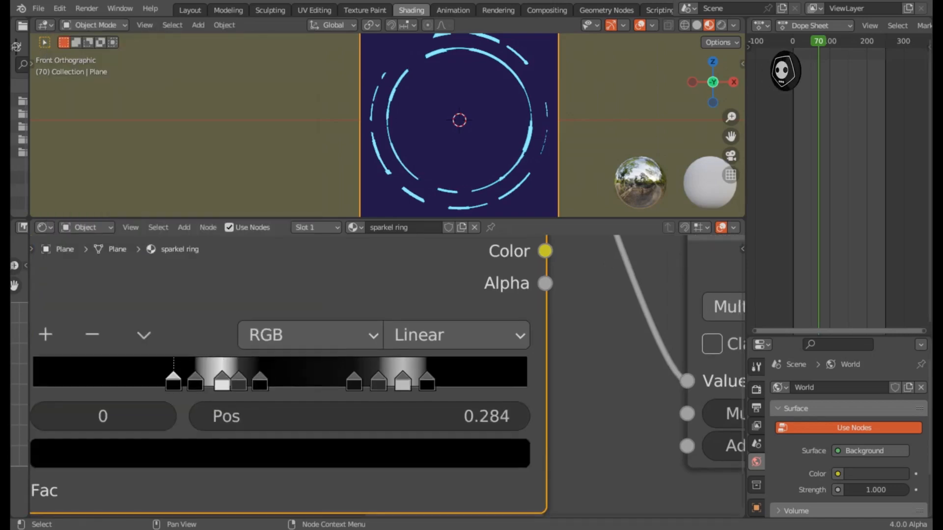
left_click_drag(173, 382, 228, 382)
left_click_drag(260, 383, 245, 383)
left_click(228, 382)
left_click(211, 452)
left_click(167, 321)
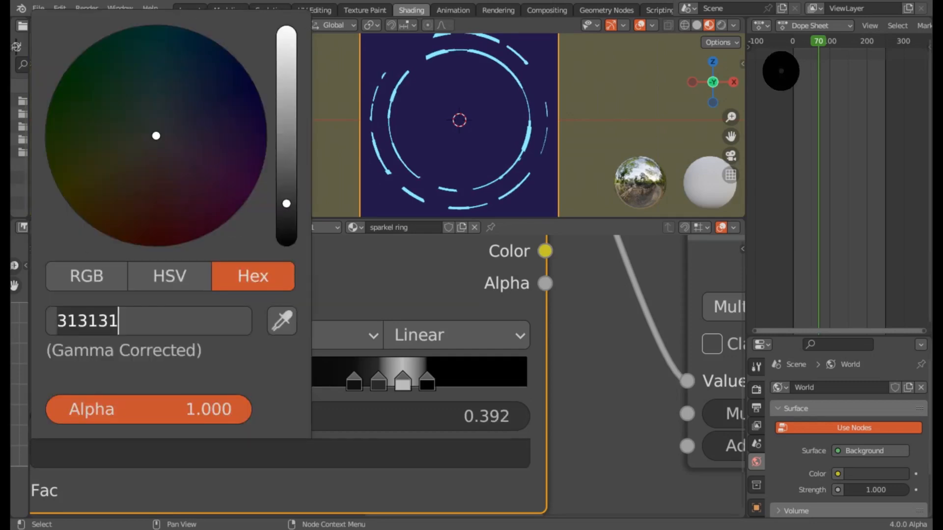
type("000000")
key("Return")
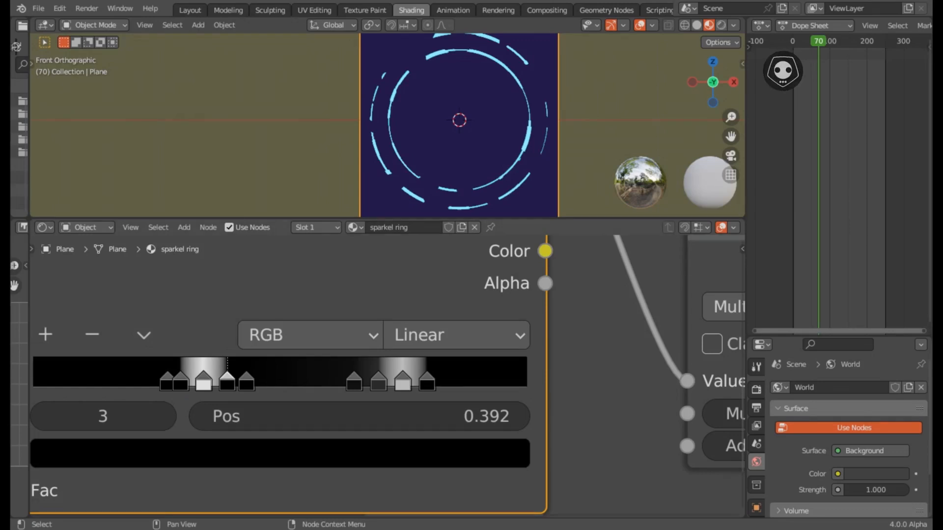
Set the color of Color Ramp stop 7 at 0.749 to hex AAAAAA.
left_click(403, 383)
left_click(280, 453)
left_click(148, 321)
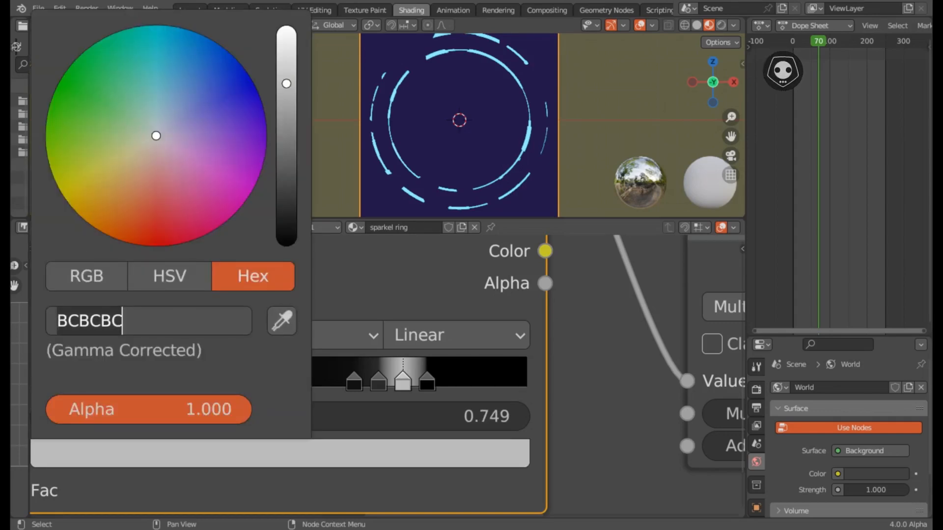
type("aaaaaa")
key("Return")
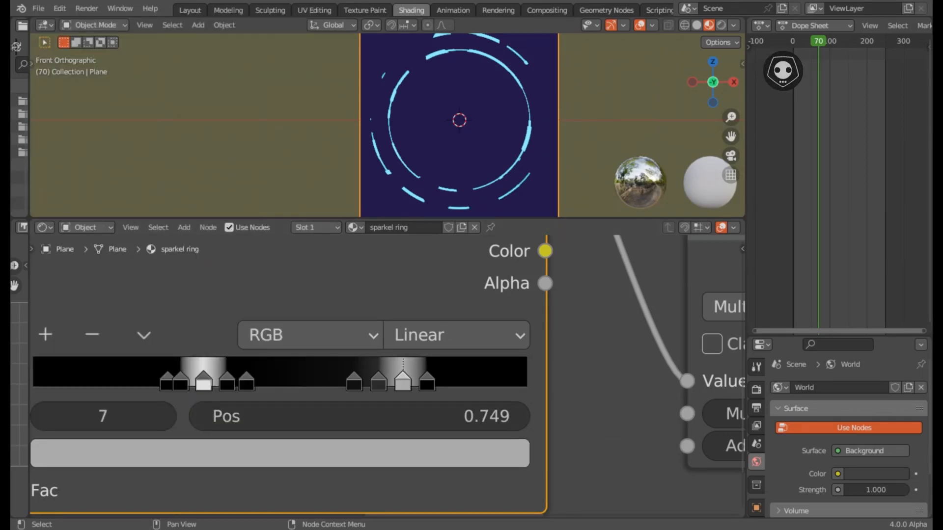
Set the color of Color Ramp stop 6 at 0.700 to hex 000000.
left_click(378, 383)
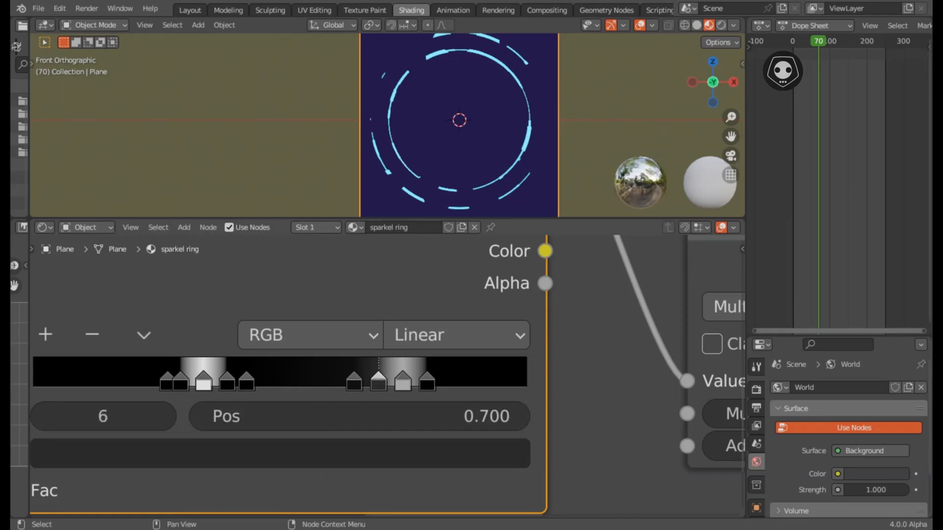
left_click(280, 453)
left_click(148, 321)
type("000000")
key("Return")
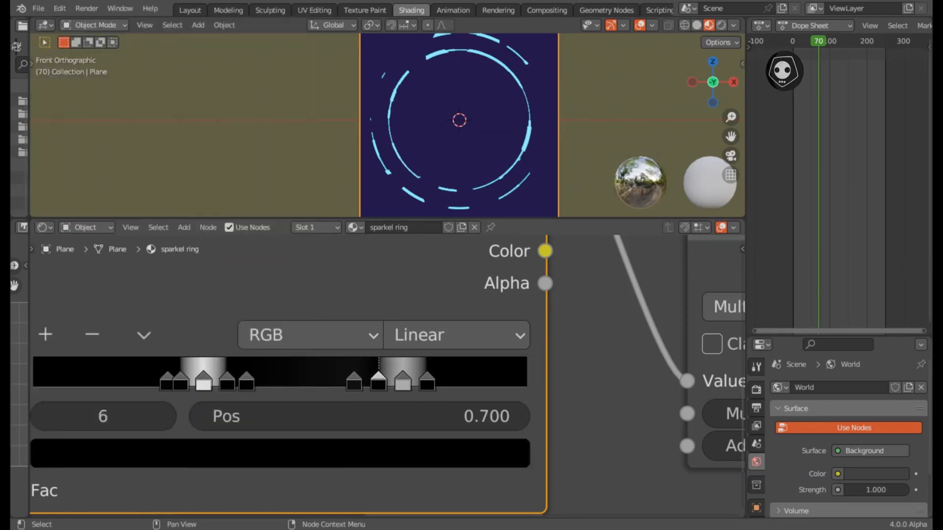
Widen the Color Ramp's upper highlight by shifting its grey stop and last black stop higher, with stop 5 at 0.651, and save the file.
left_click_drag(353, 383, 359, 383)
left_click_drag(426, 383, 354, 383)
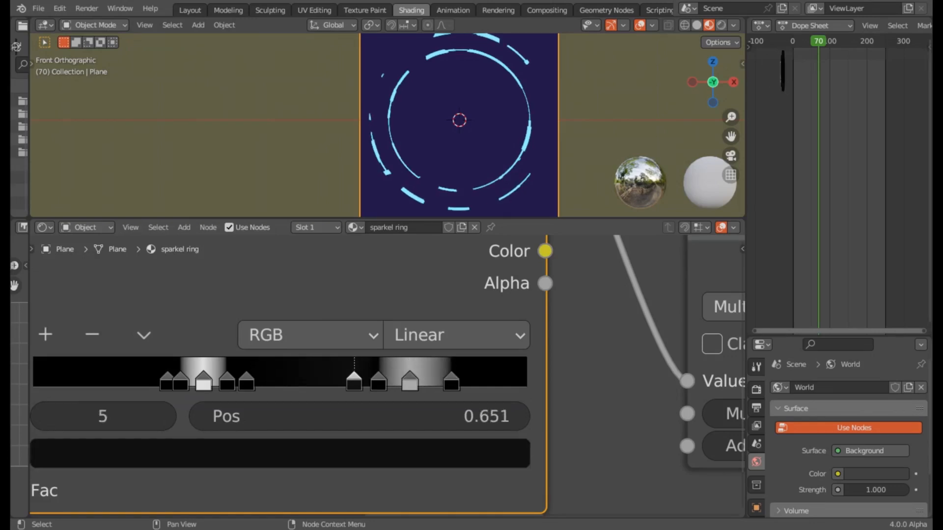
scroll(452, 171, "down", 5)
key("ctrl+s")
scroll(383, 373, "down", 3)
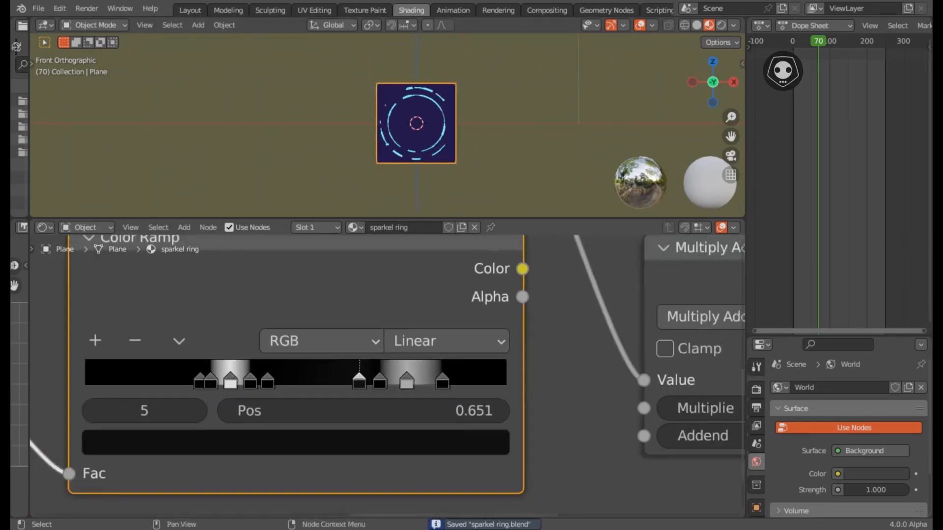
scroll(416, 123, "up", 5)
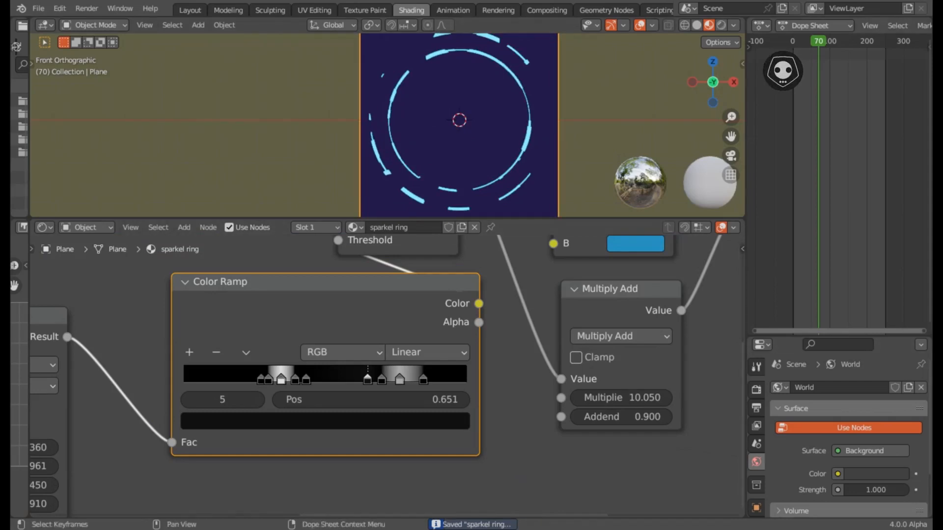
Enlarge the properties area and enable Bloom in the Eevee render settings.
left_click_drag(840, 337, 840, 125)
left_click(756, 402)
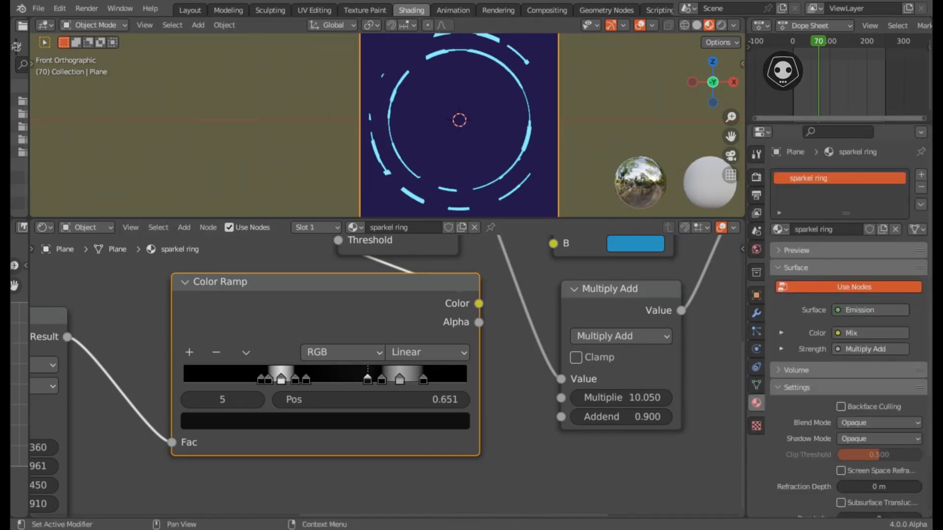
scroll(849, 329, "down", 3)
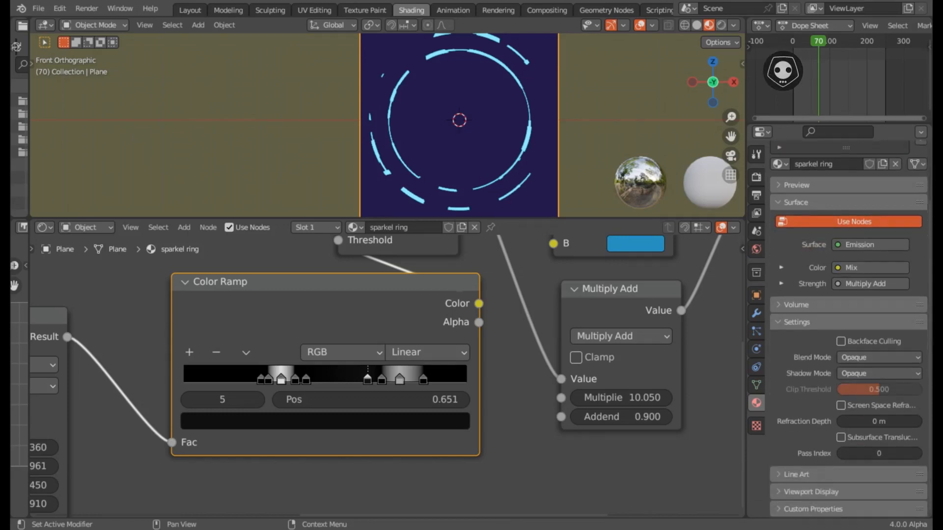
scroll(849, 329, "up", 3)
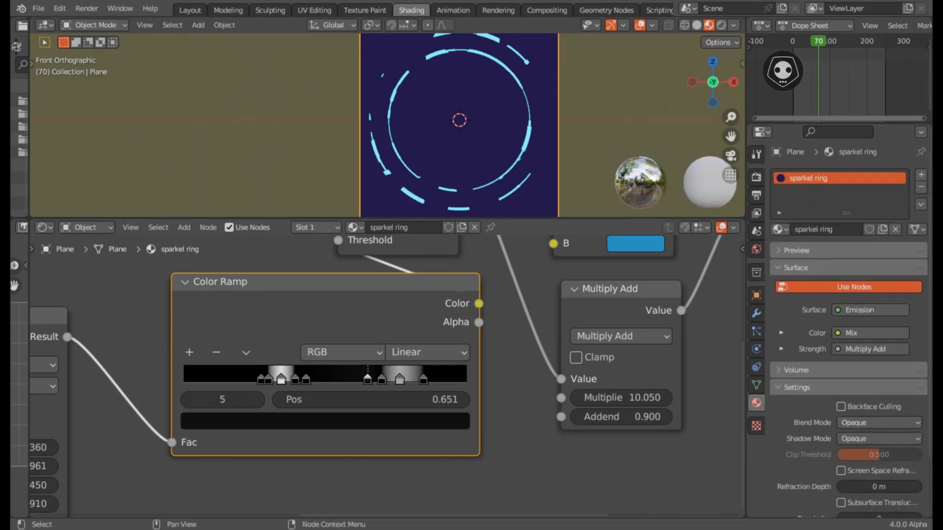
left_click(756, 177)
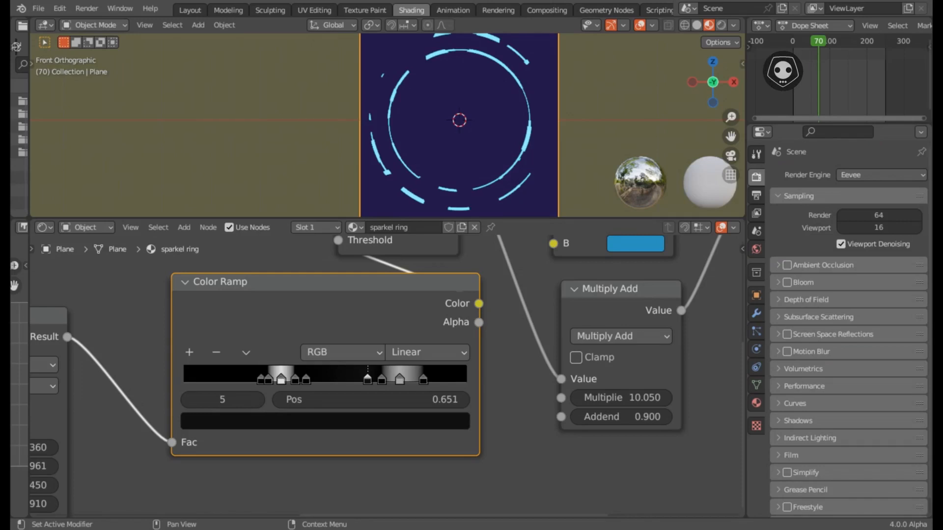
left_click(787, 283)
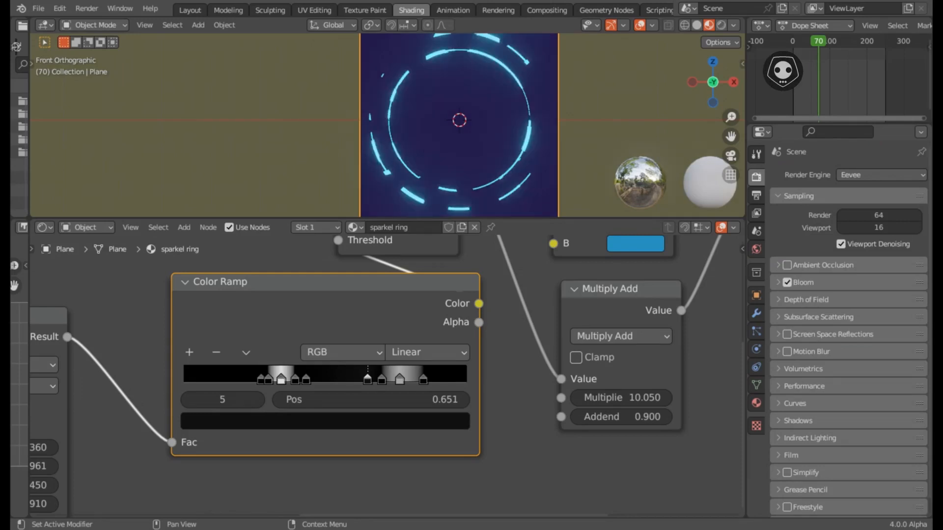
Expand the Bloom settings and change the Bloom color to light green, with the knee at 0.516.
left_click(803, 282)
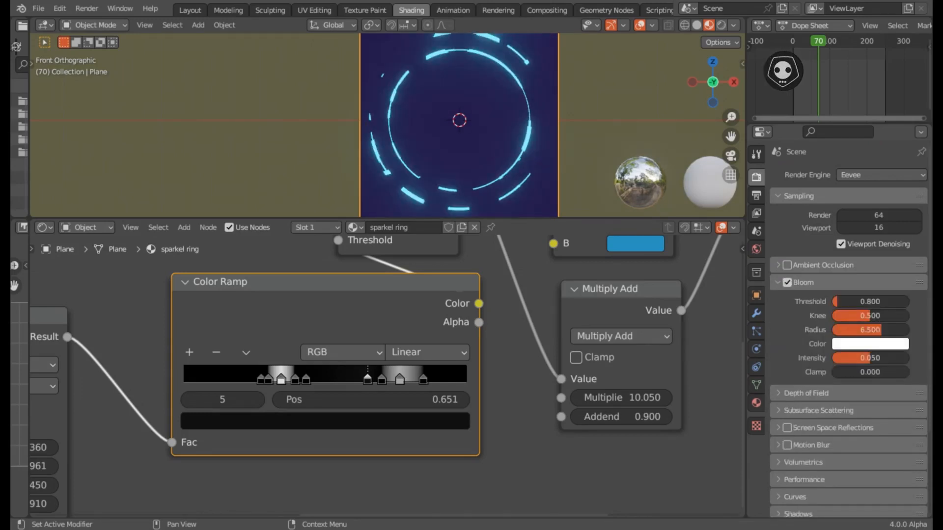
left_click(870, 344)
left_click(820, 217)
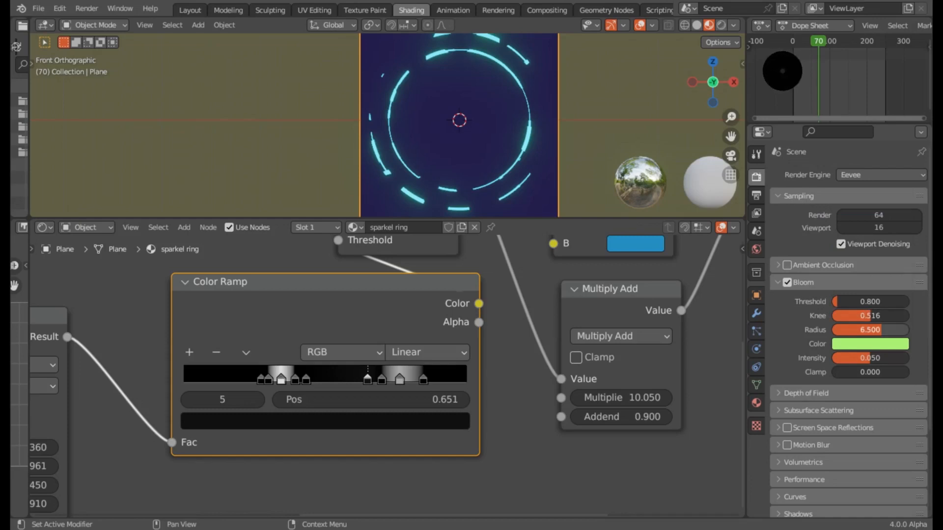
Set the Bloom radius to 3.320.
left_click(870, 330)
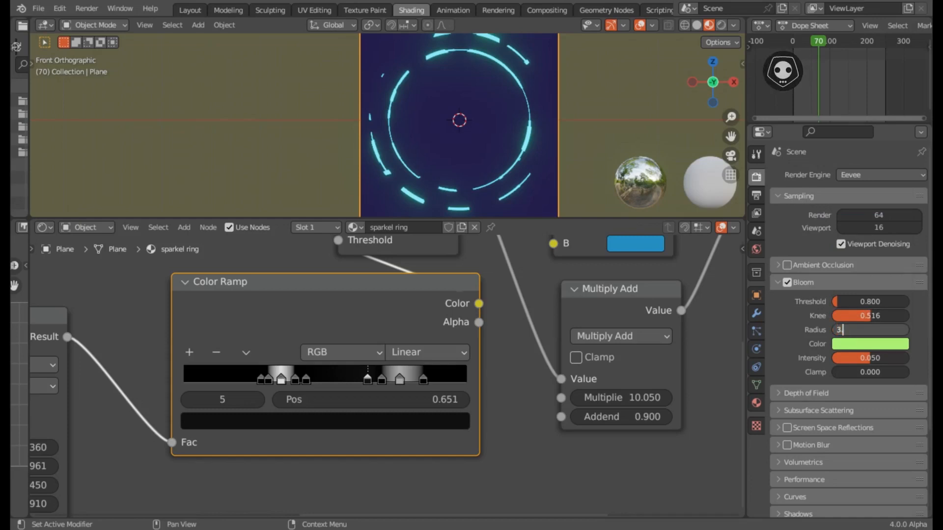
type("3.320.")
key("Return")
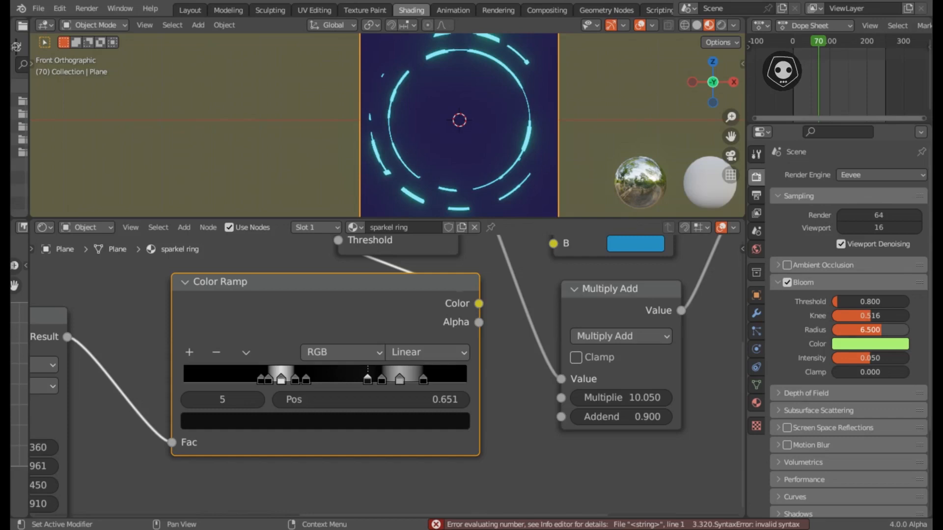
left_click(870, 330)
type("3.32")
key("Return")
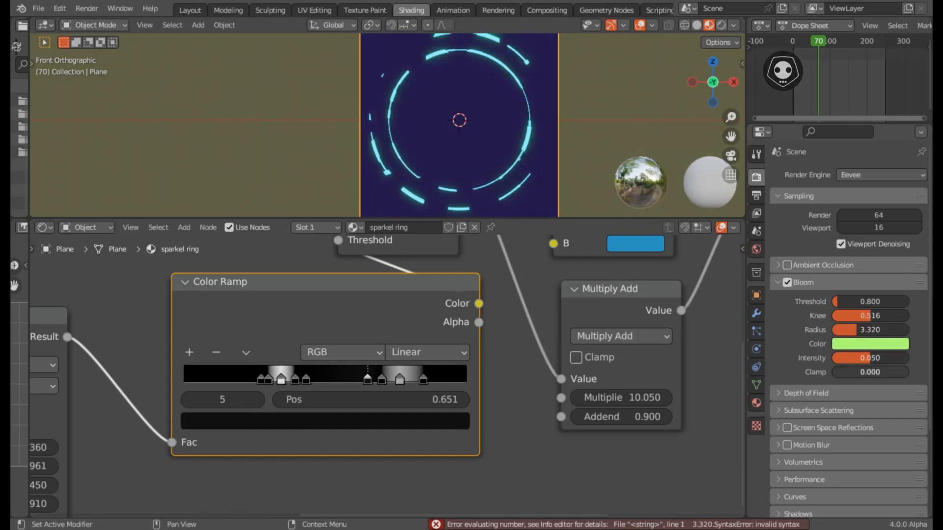
Set the Bloom intensity to 0.080 and raise its clamp to 434.426.
left_click(868, 358)
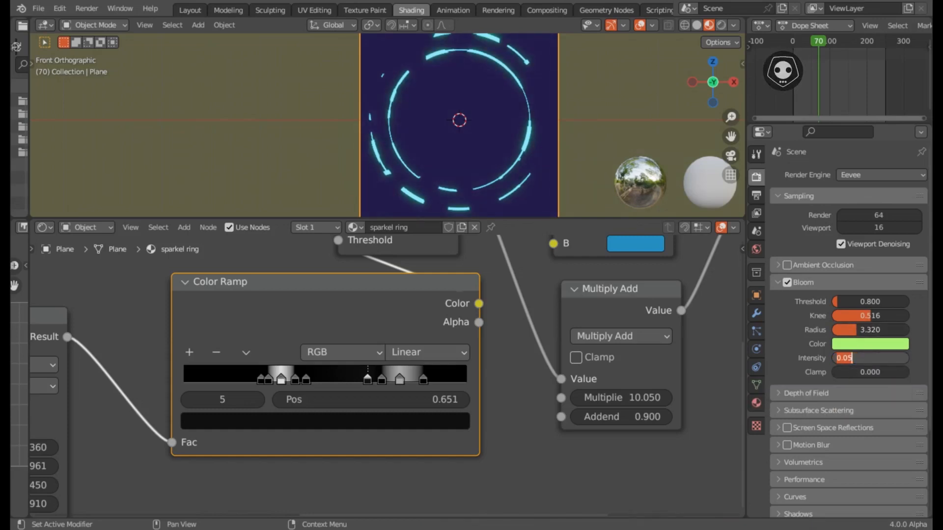
type("0.08")
key("Return")
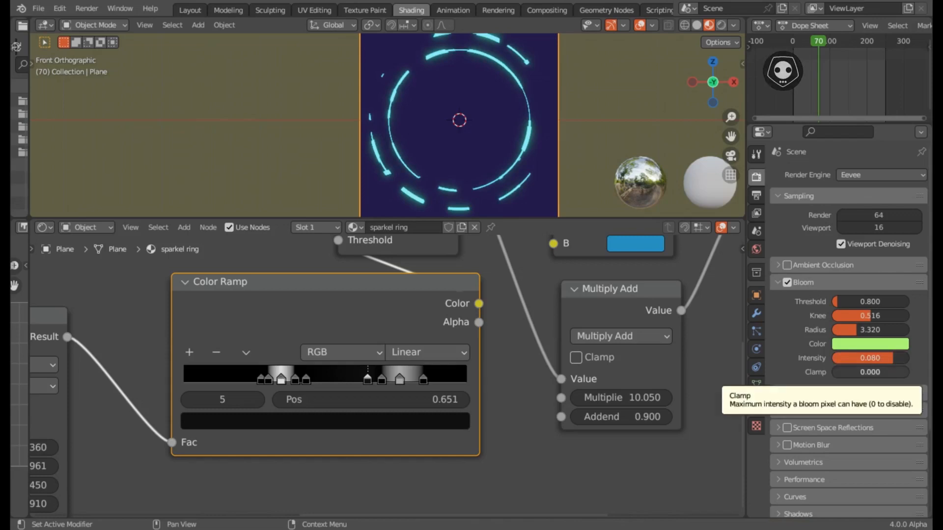
left_click(869, 372)
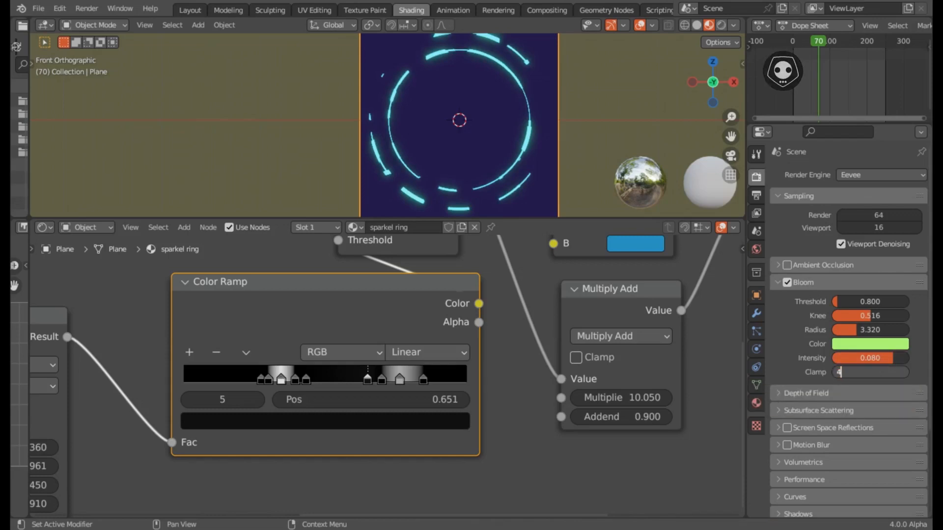
type("4.1.505")
key("Return")
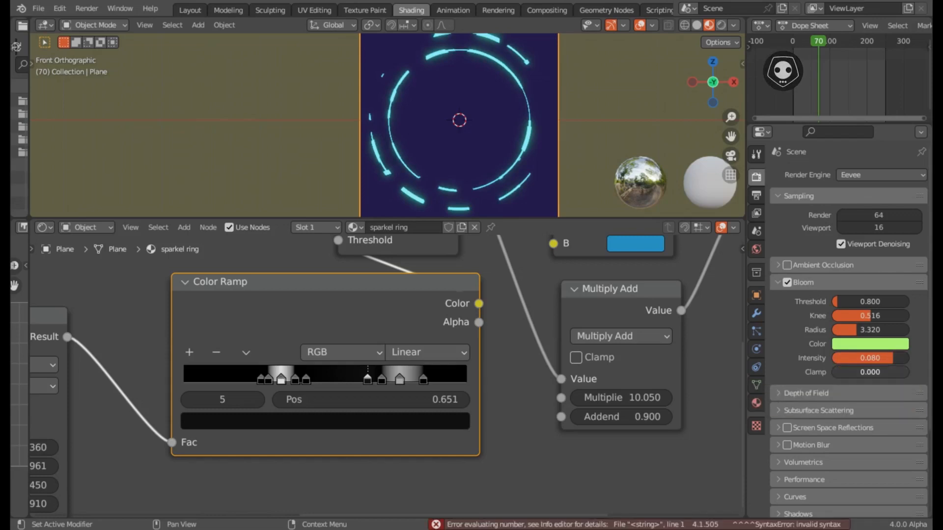
mouse_move(869, 372)
left_mouse_down()
mouse_move(886, 372)
mouse_move(874, 373)
left_mouse_up()
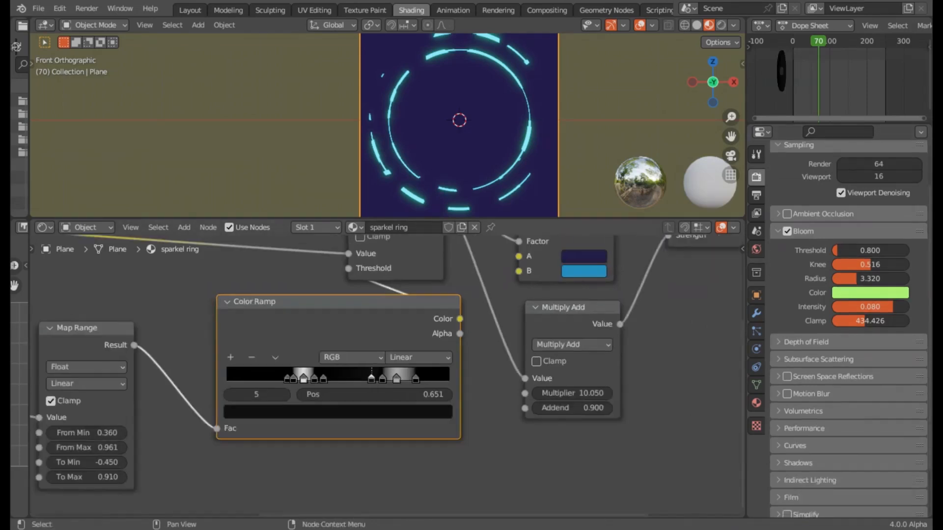
Select the nodes from Texture Coordinate to Color Ramp and move them away from the Less Than node.
scroll(384, 377, "down", 7)
middle_click_drag(343, 375, 595, 389)
scroll(387, 380, "down", 3)
left_click_drag(187, 288, 509, 440)
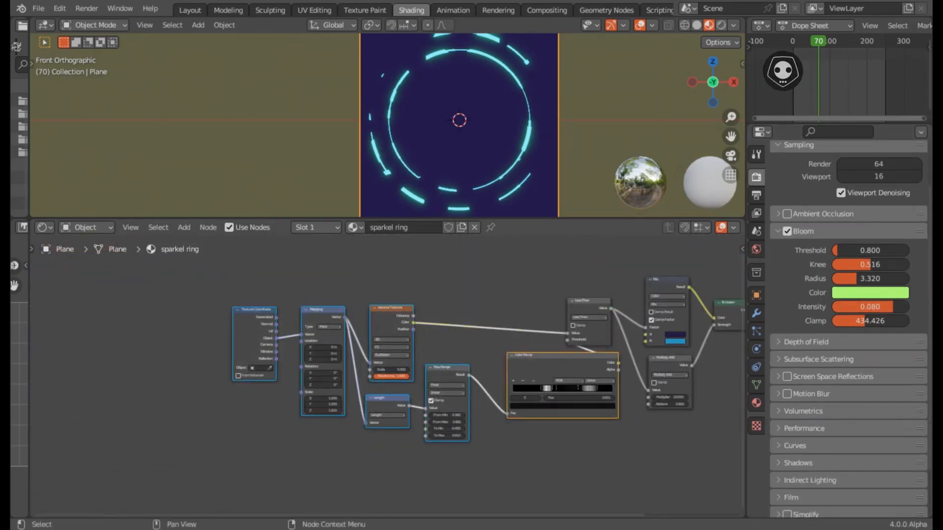
key("g")
left_click(409, 426)
scroll(376, 363, "up", 6)
middle_click_drag(451, 361, 424, 363)
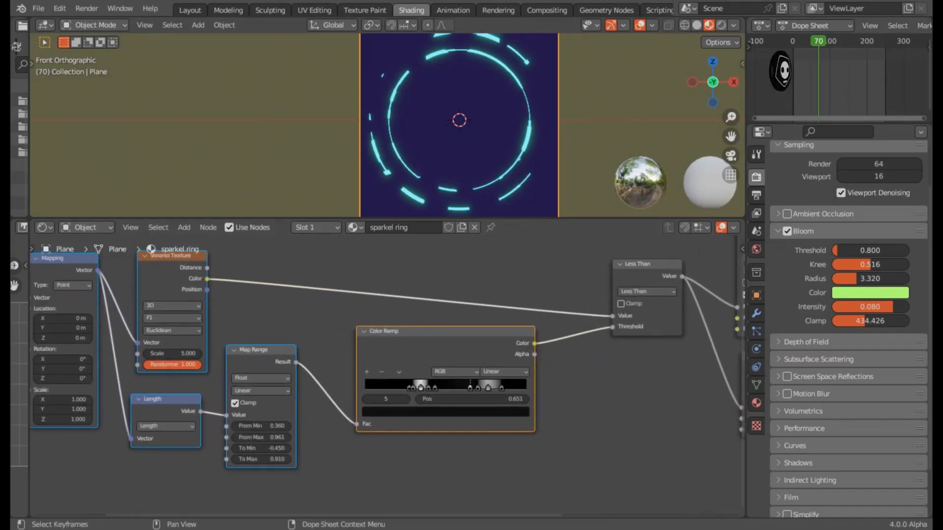
Enlarge the Dope Sheet area, fit its full frame range, go to frame 1 and save the file.
left_click_drag(830, 124, 829, 275)
left_click_drag(745, 295, 666, 295)
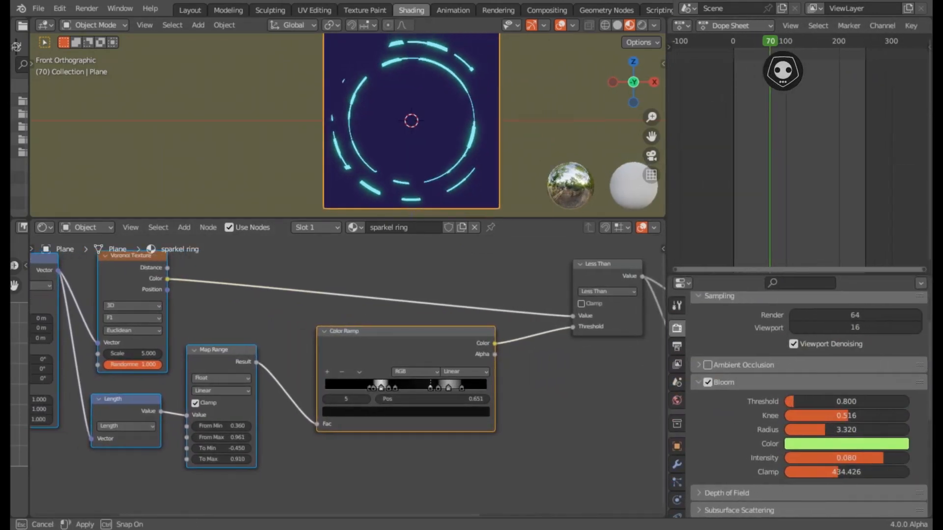
key("Home")
key("shift+Left")
key("ctrl+s")
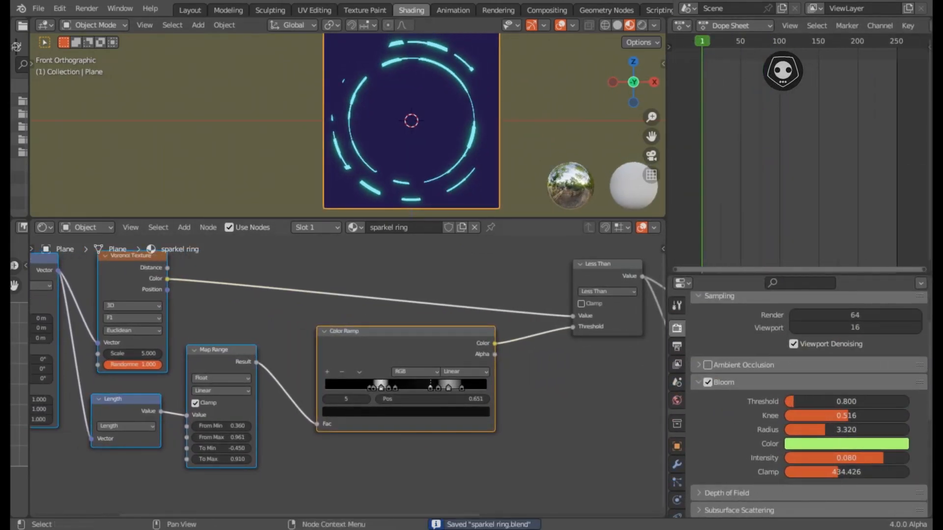
Try values of 1.826 and -0.074 for To Min on the Map Range node.
scroll(175, 458, "up", 2)
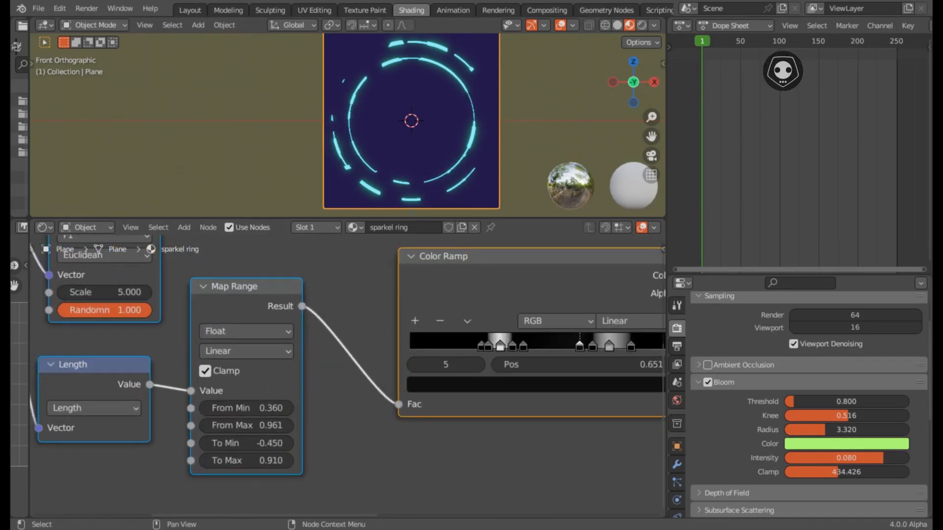
middle_click_drag(225, 445, 245, 413)
scroll(246, 417, "up", 7)
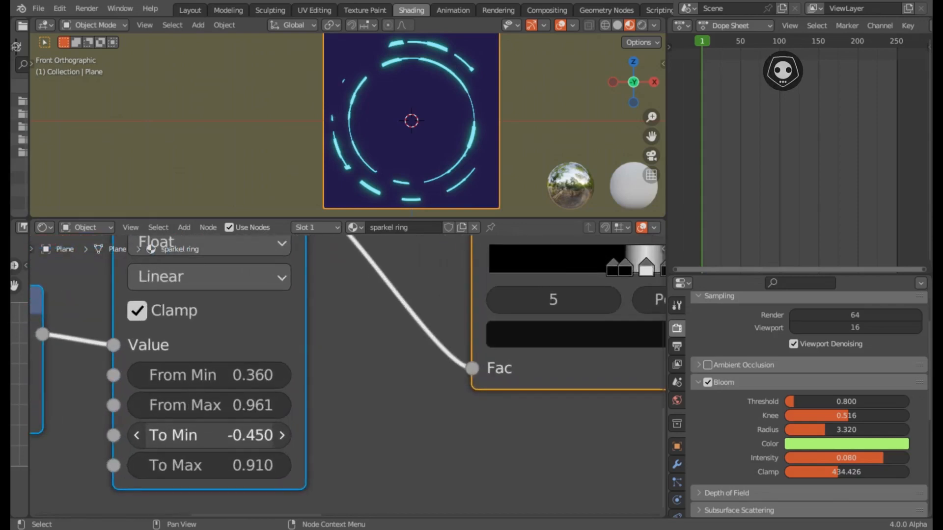
left_click(240, 436)
key("BackSpace")
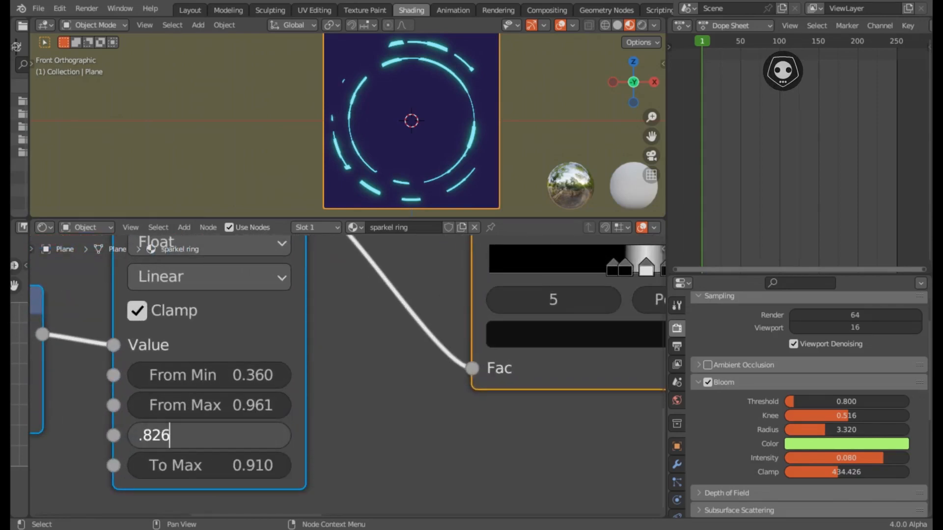
key("Return")
left_click_drag(164, 436, 173, 436)
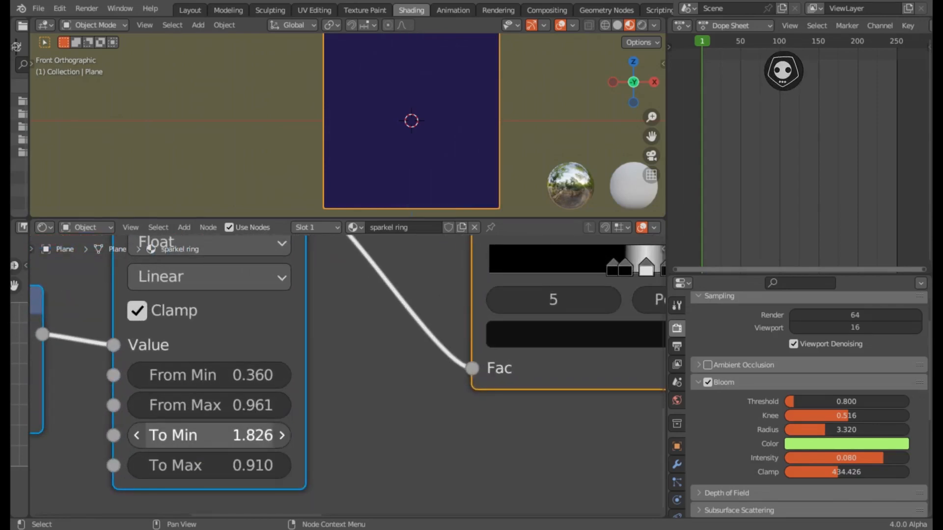
left_click_drag(278, 436, 216, 436)
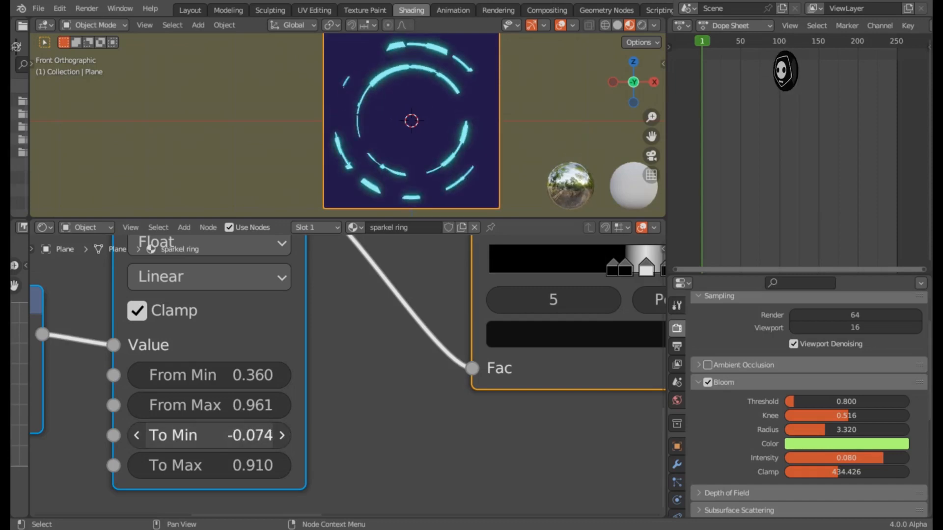
left_click(210, 436)
key("Return")
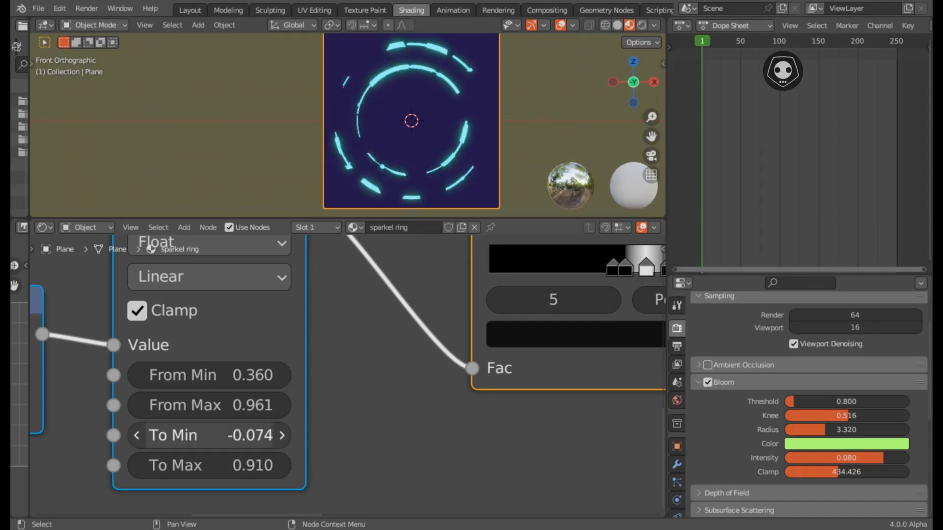
Set the Map Range node's To Min to 0.827 and keyframe it at frame 1.
left_click(210, 436)
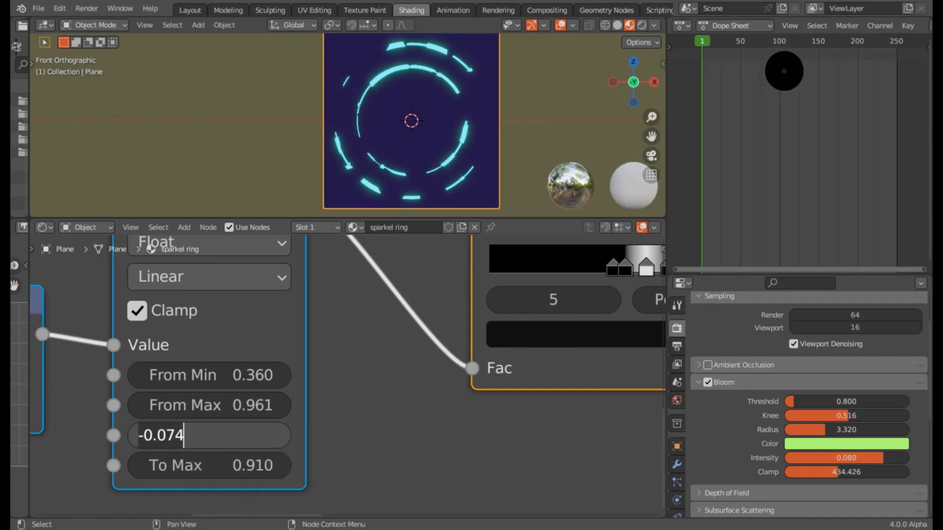
type(".827")
key("Return")
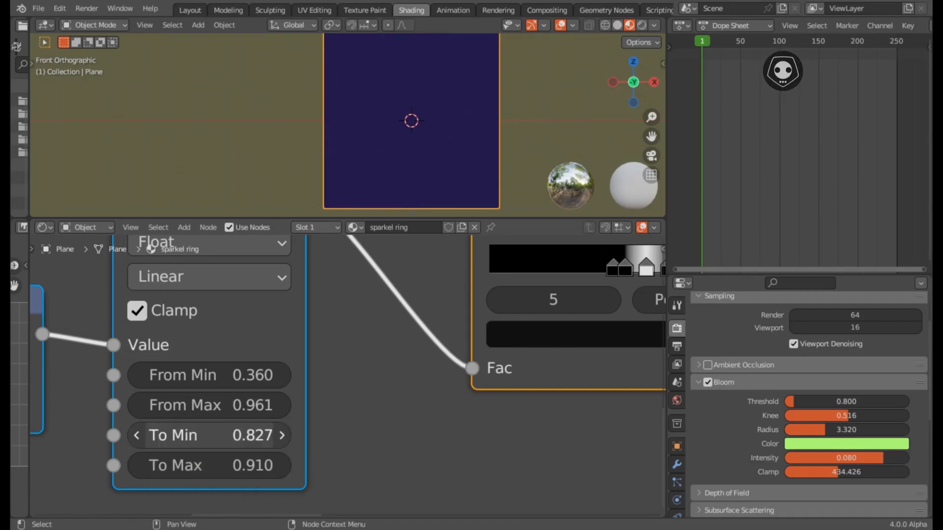
key("i")
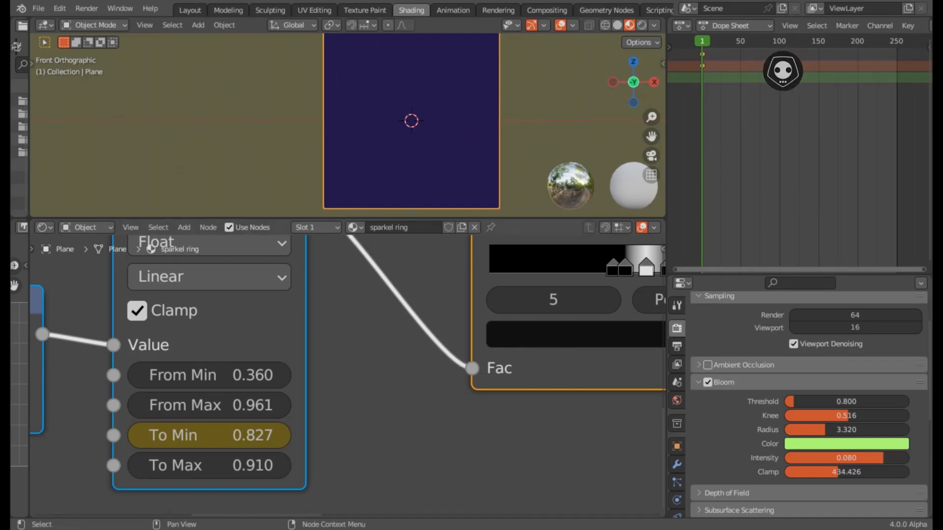
Set the Map Range node's To Min to 0.900 and replace its keyframe at frame 1.
double_click(209, 436)
type(".9")
key("Return")
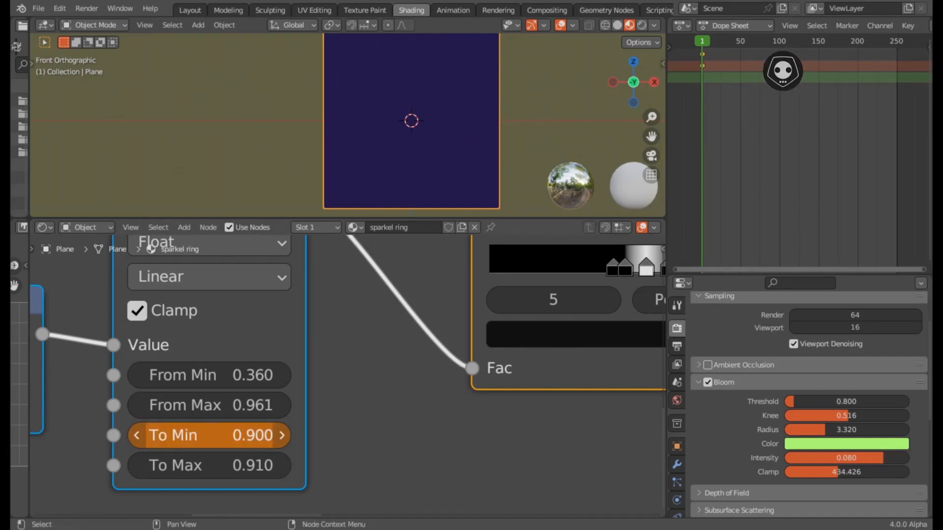
key("i")
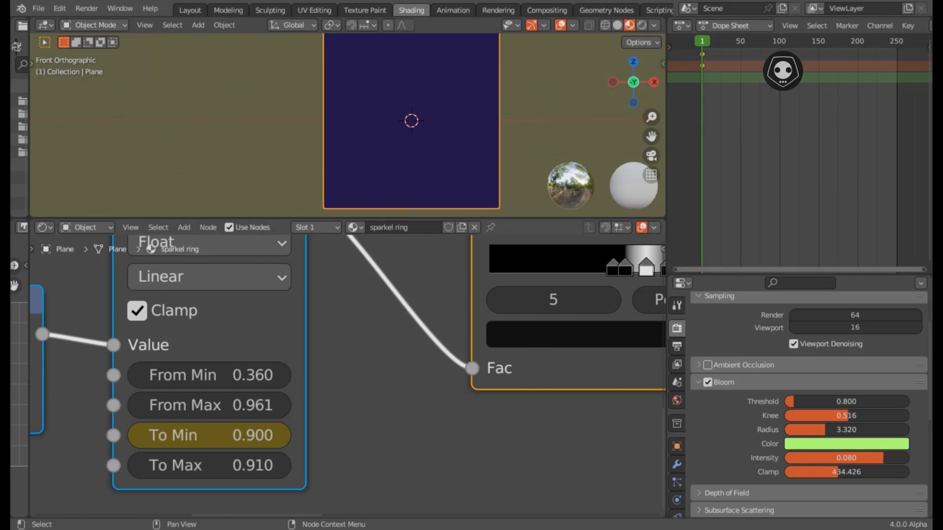
scroll(855, 25, "down", 6)
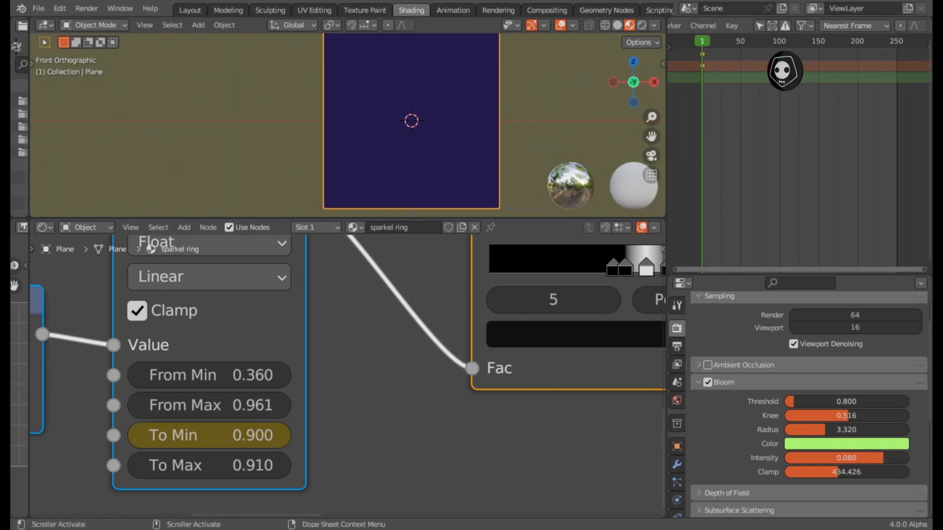
scroll(799, 152, "up", 1)
scroll(799, 152, "down", 1)
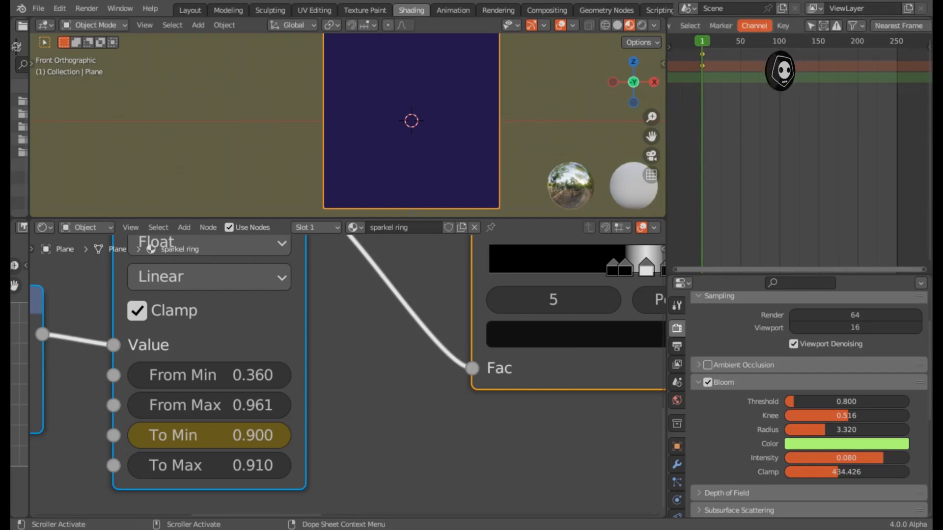
scroll(790, 26, "up", 6)
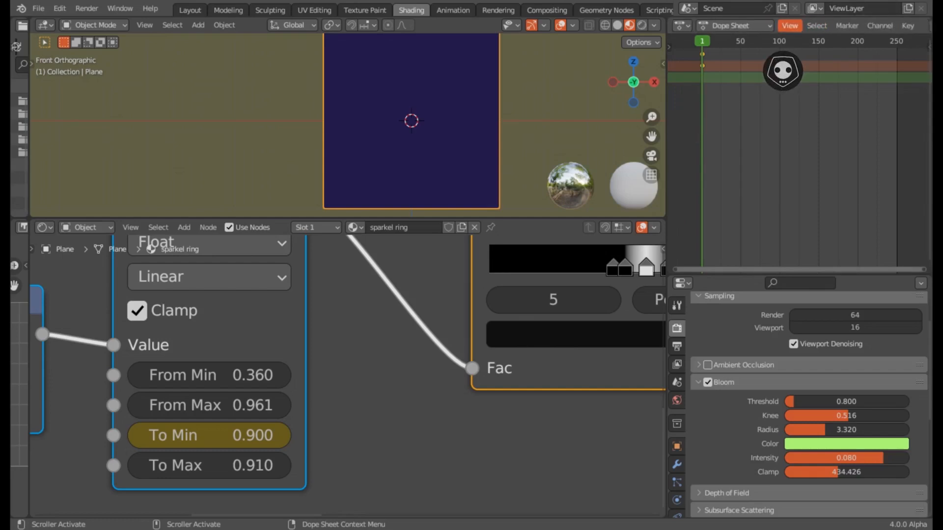
Go to frame 20, set the Map Range node's To Min to 0.750 and keyframe it there.
left_click_drag(703, 41, 725, 42)
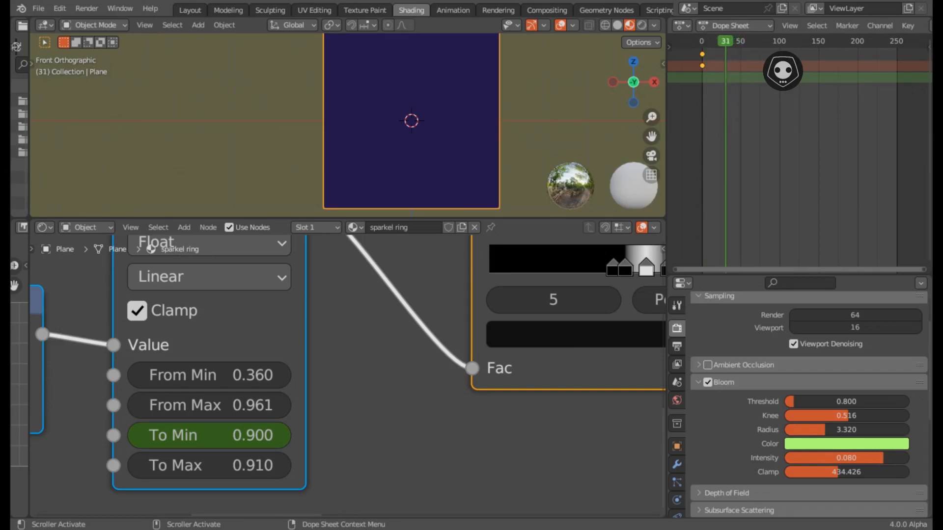
scroll(761, 99, "up", 9)
middle_click_drag(711, 98, 805, 98)
left_click_drag(780, 41, 764, 41)
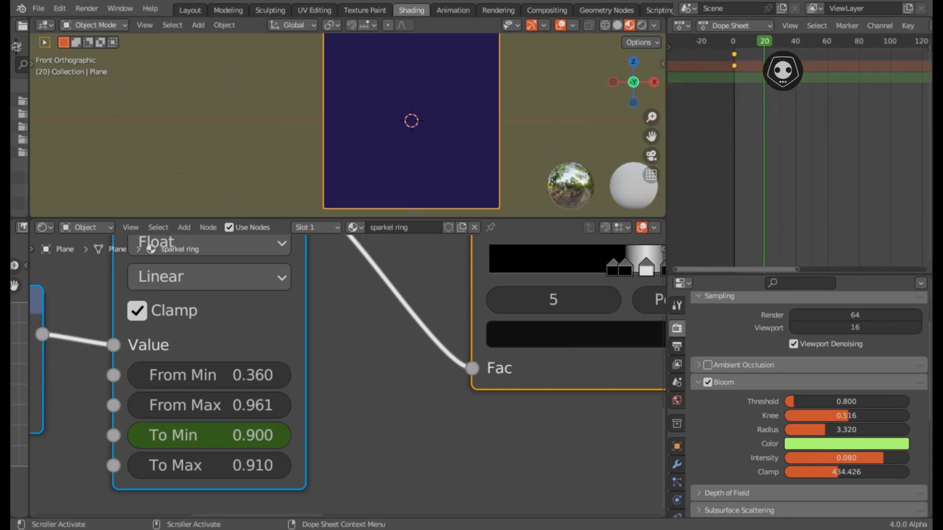
left_click(209, 436)
type(".7")
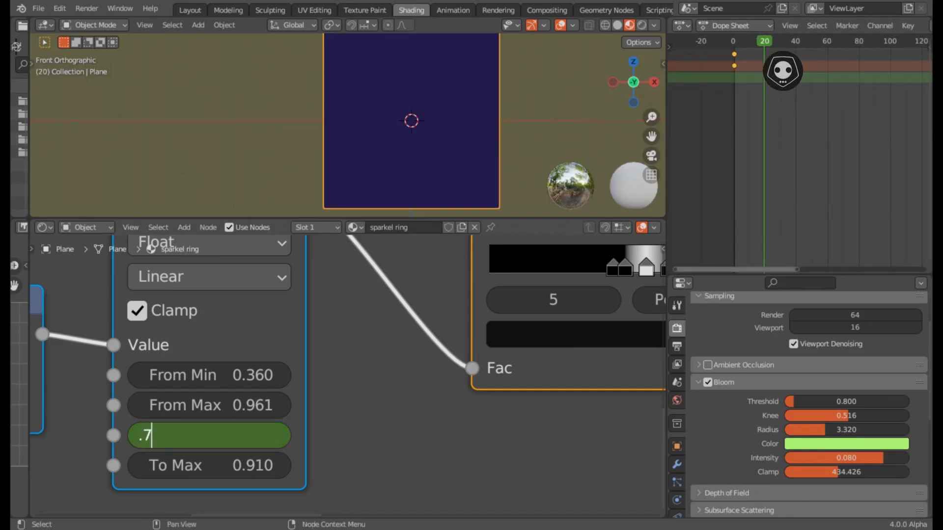
type("5")
key("Return")
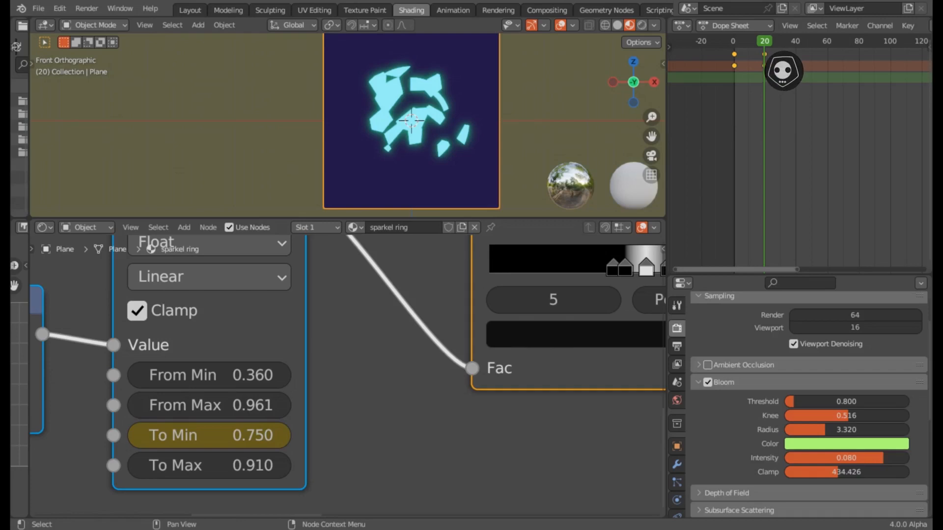
Set the Voronoi Texture scale to 42, after trying 41.320.
middle_click_drag(325, 333, 499, 462)
scroll(393, 417, "down", 3)
middle_click_drag(214, 336, 210, 349)
left_click(210, 349)
type("4")
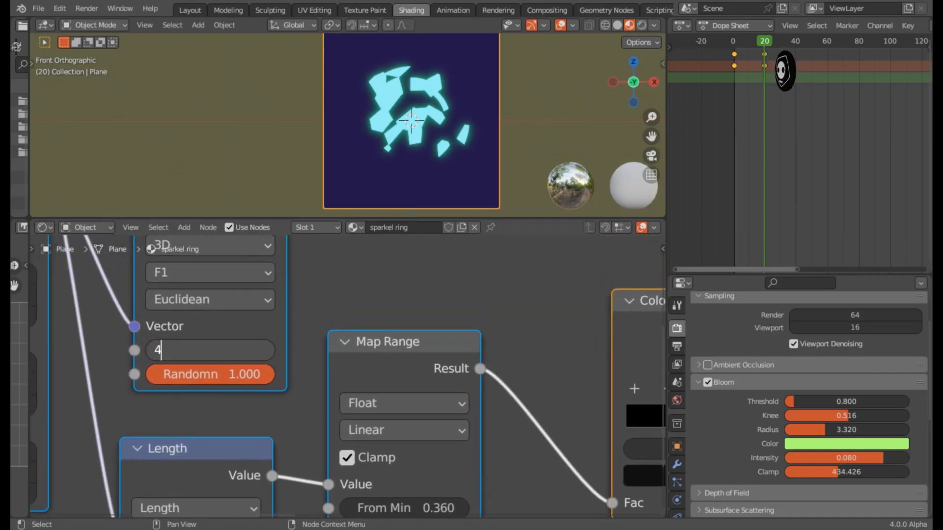
type("1.320")
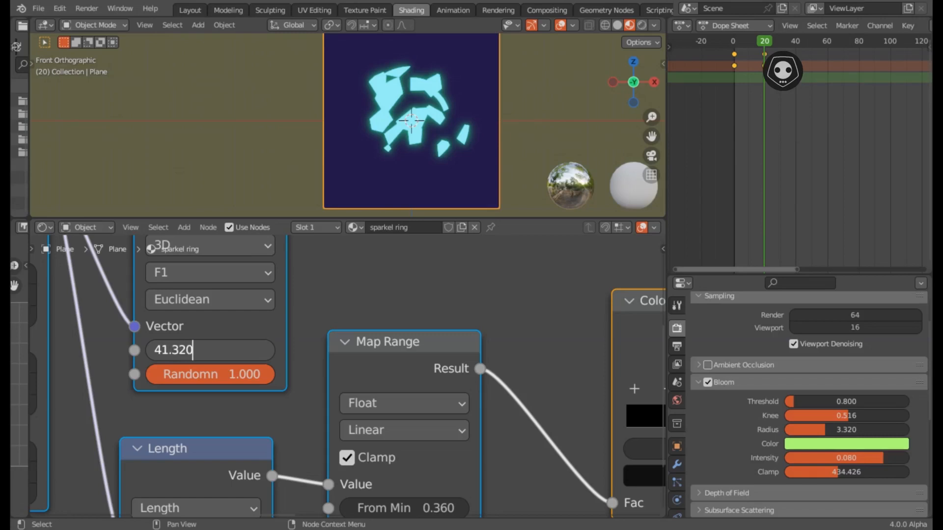
key("Return")
left_click(210, 350)
type("42")
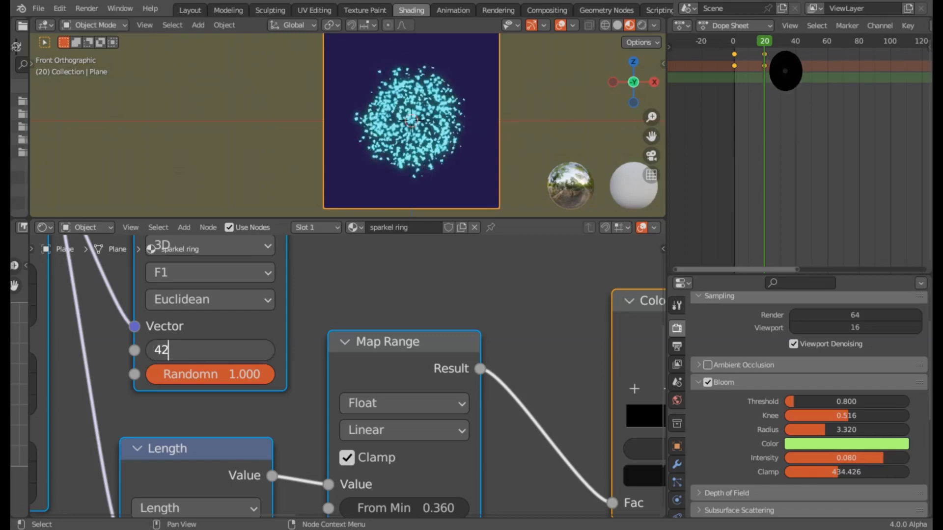
key("Return")
Select only the Map Range node.
scroll(383, 363, "down", 1)
middle_click_drag(383, 364, 176, 265)
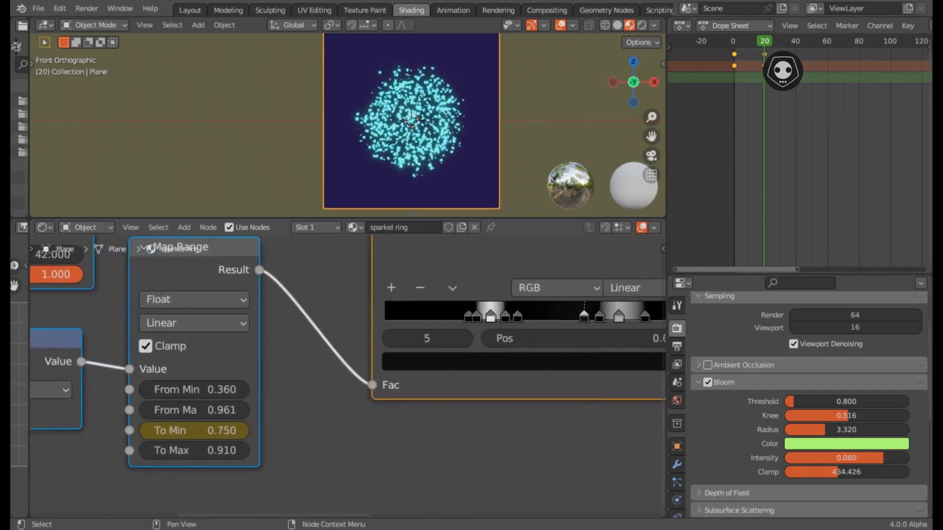
middle_click_drag(189, 298, 278, 354)
left_click(282, 321)
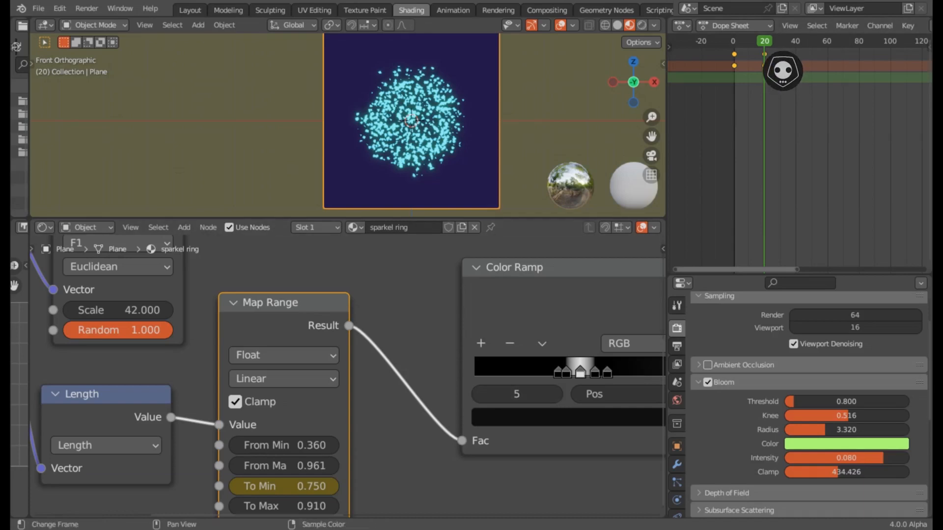
Go to frame 39, set the Map Range node's To Min to 0.080 and keyframe it there.
left_click_drag(765, 41, 795, 42)
middle_click_drag(287, 465, 312, 369)
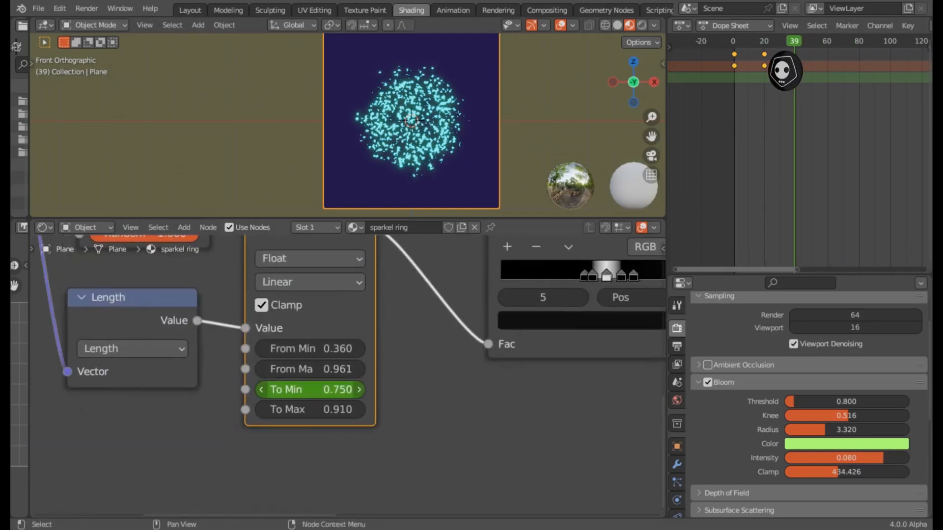
double_click(311, 389)
type(".080")
key("Return")
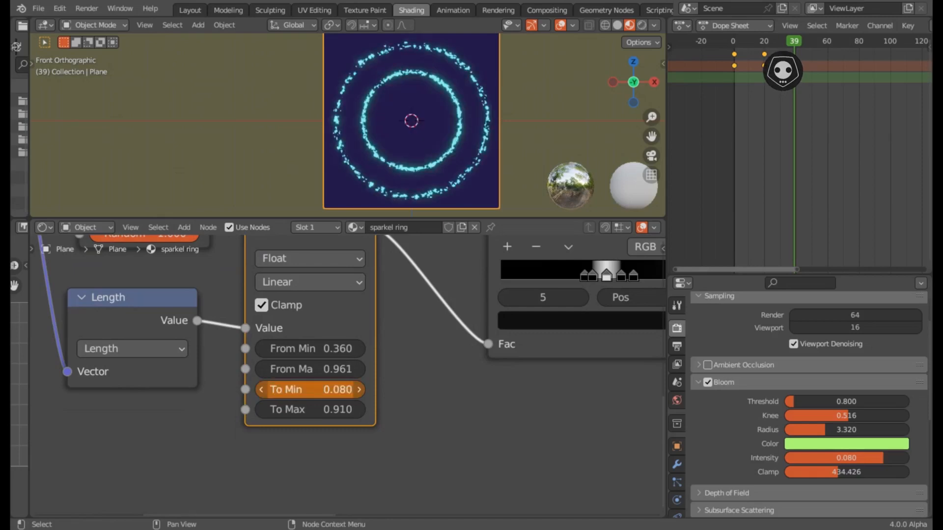
key("i")
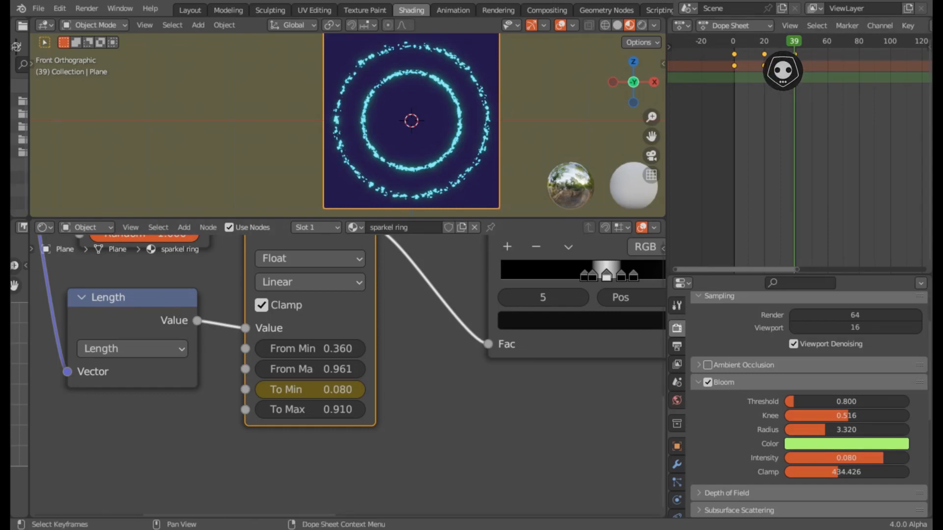
Go to frame 50 and keyframe the Map Range node's To Min there at 0.080.
key("space")
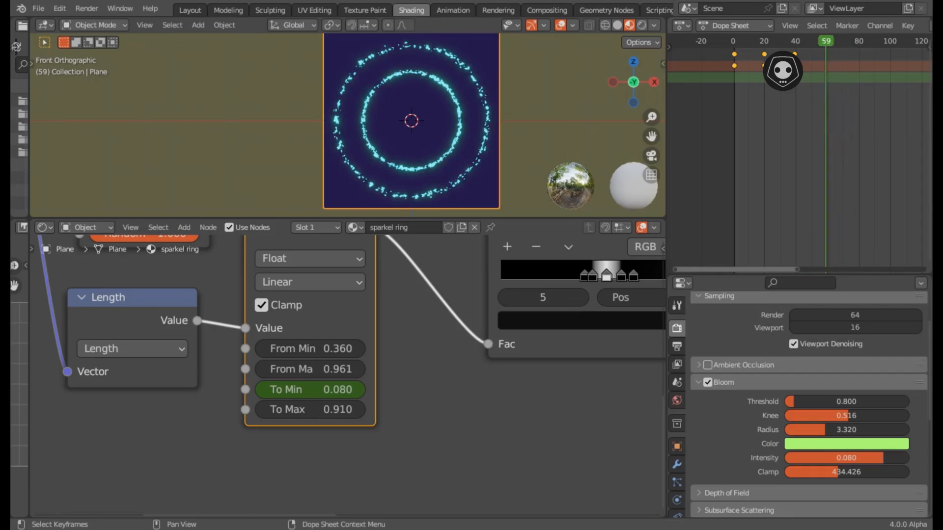
left_click_drag(826, 41, 811, 42)
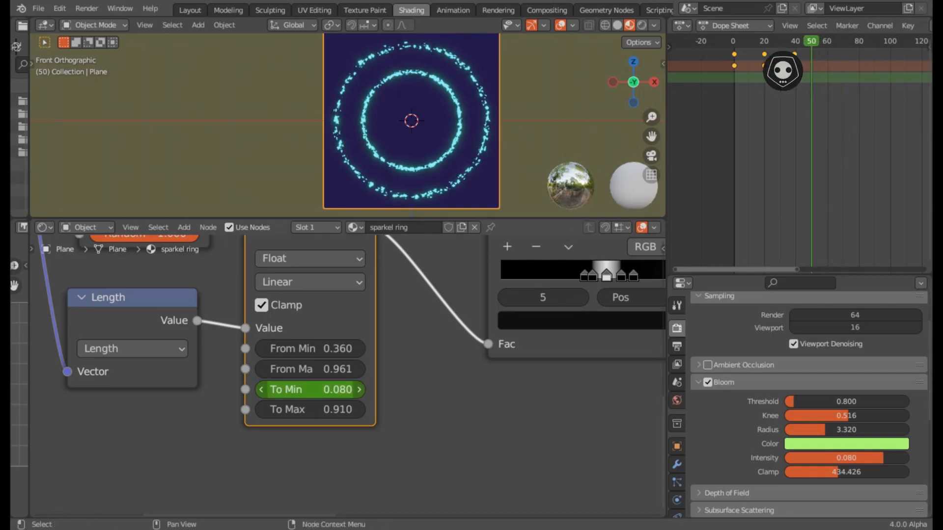
key("i")
scroll(749, 147, "up", 3)
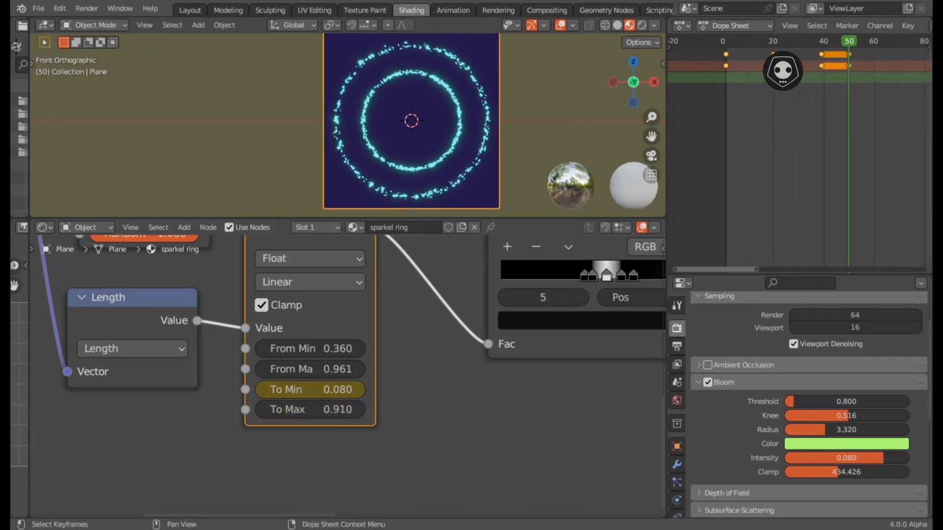
Switch the animation editor back to the Dope Sheet and save the file.
key("ctrl+s")
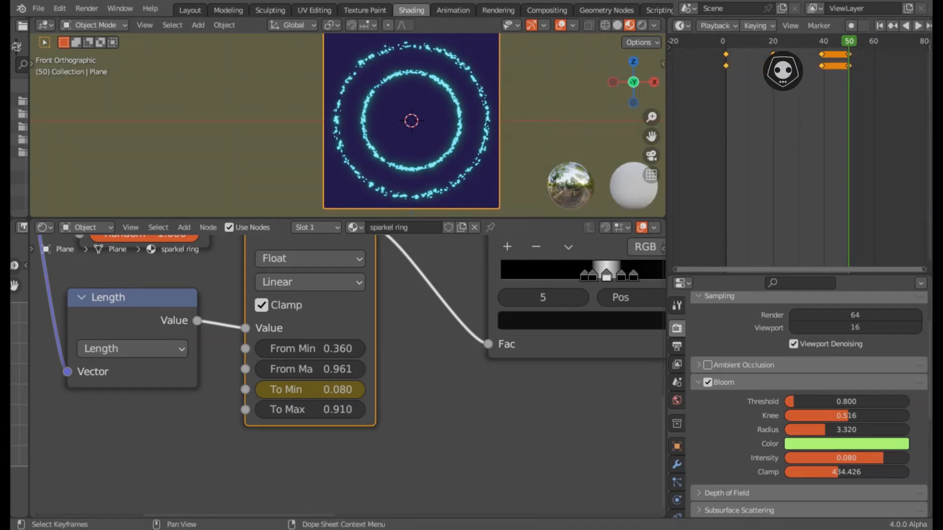
left_click(681, 25)
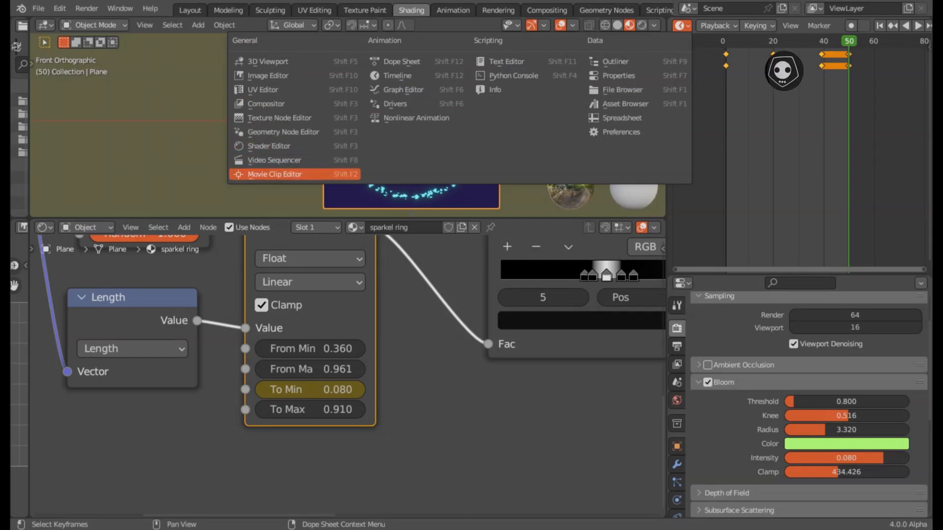
left_click(398, 62)
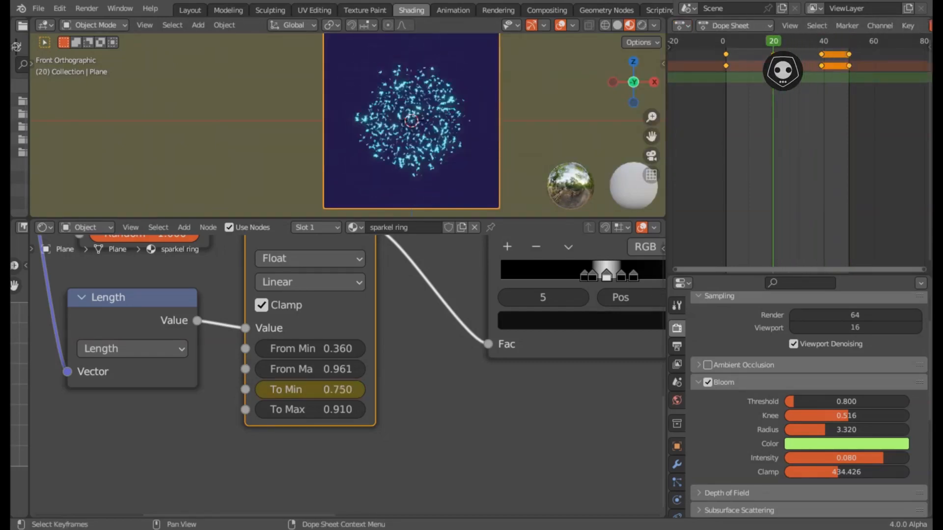
key("ctrl+s")
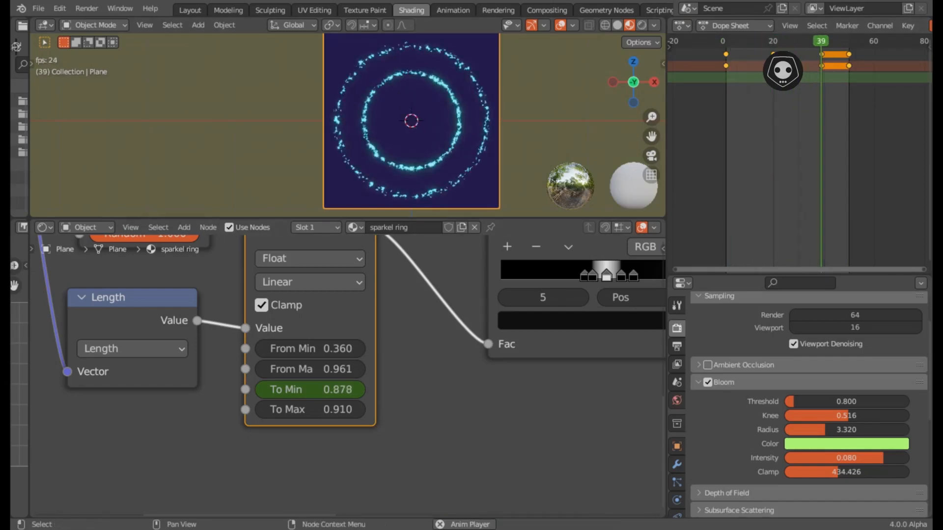
Enlarge the 3D viewport during playback, and deselect the plane once the playback is stopped.
left_click_drag(510, 218, 511, 289)
left_click_drag(666, 147, 745, 147)
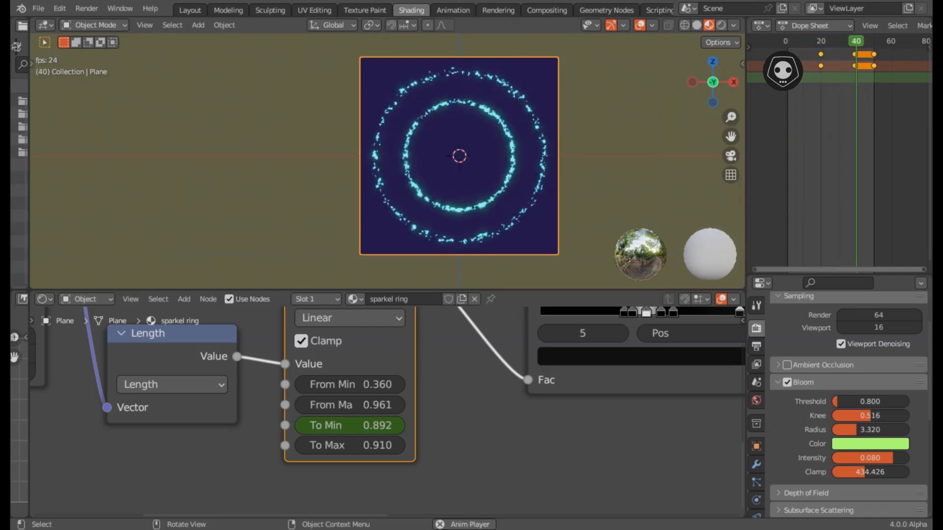
key("space")
key("alt+a")
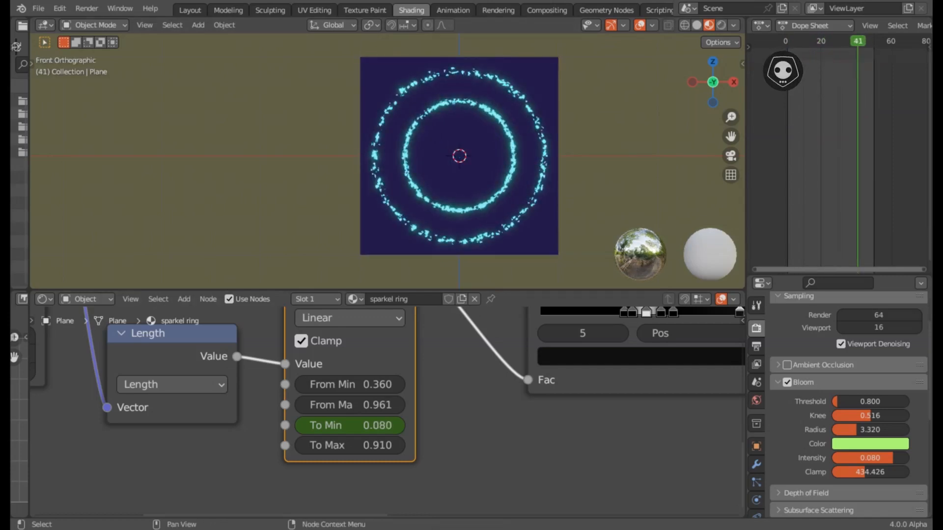
Enlarge the node editor and examine the settings of the Mapping, Voronoi Texture, Length and Map Range nodes.
middle_click_drag(373, 388, 543, 448)
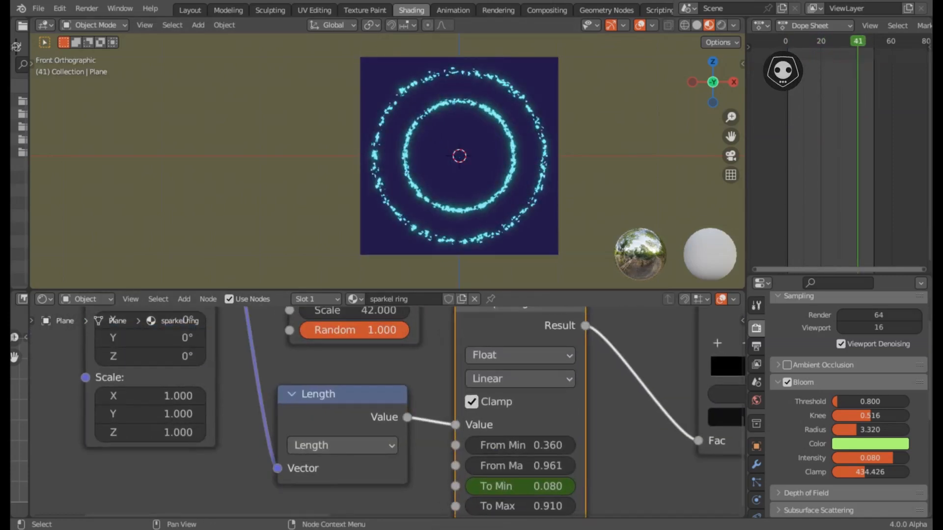
left_click_drag(388, 290, 388, 125)
middle_click_drag(388, 235, 633, 363)
scroll(395, 294, "up", 2)
middle_click_drag(395, 295, 330, 272)
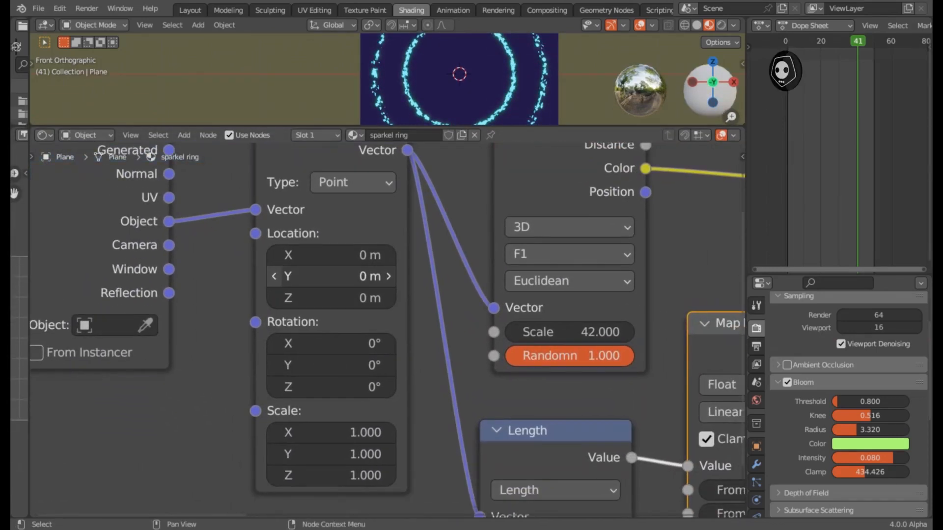
middle_click_drag(331, 363, 163, 380)
scroll(295, 378, "down", 1)
scroll(187, 302, "down", 2)
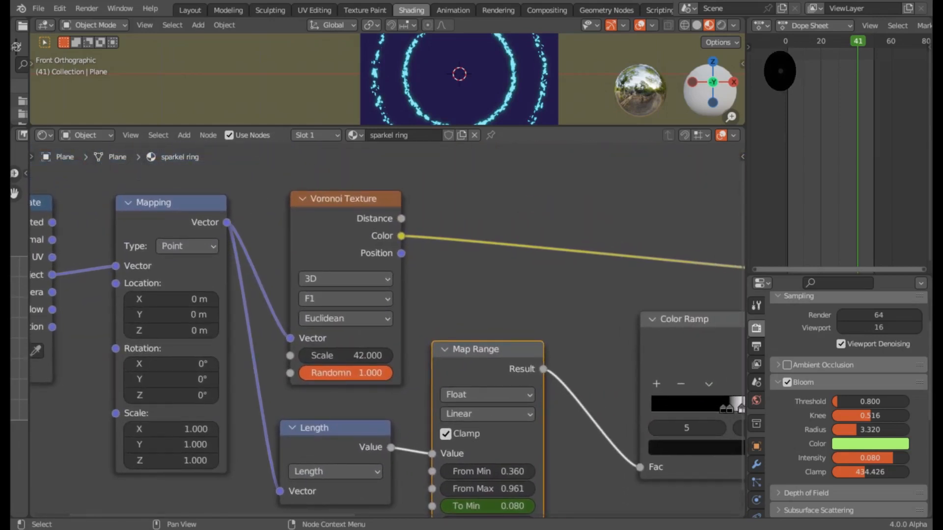
scroll(389, 332, "up", 3)
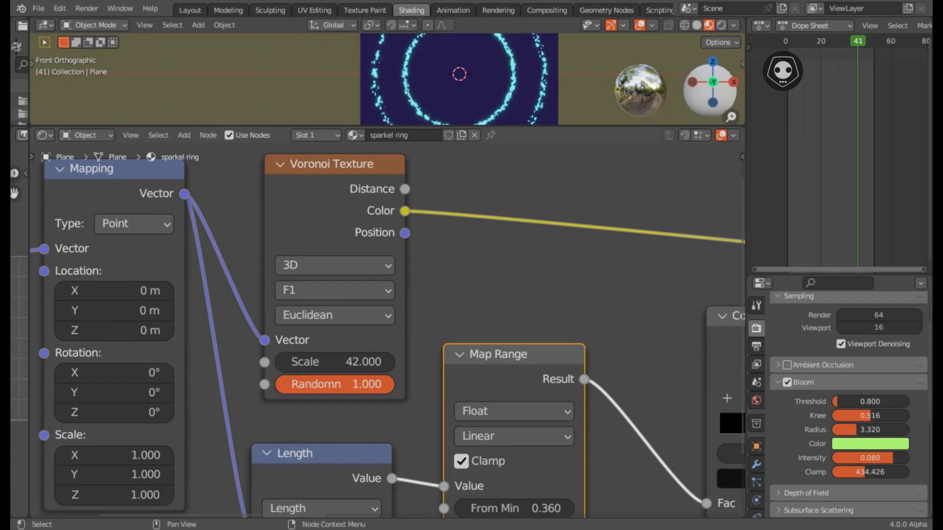
middle_click_drag(349, 291, 267, 173)
scroll(322, 322, "down", 2)
scroll(387, 330, "up", 2)
scroll(214, 363, "up", 2)
middle_click_drag(409, 270, 213, 300)
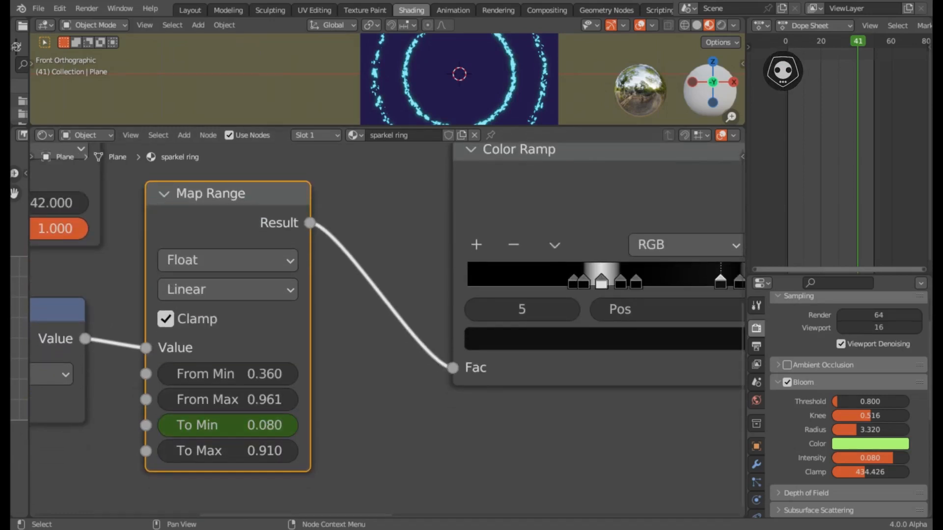
Set the Map Range node's From Max to 0.961 and its To Max to 0.905.
left_click(228, 400)
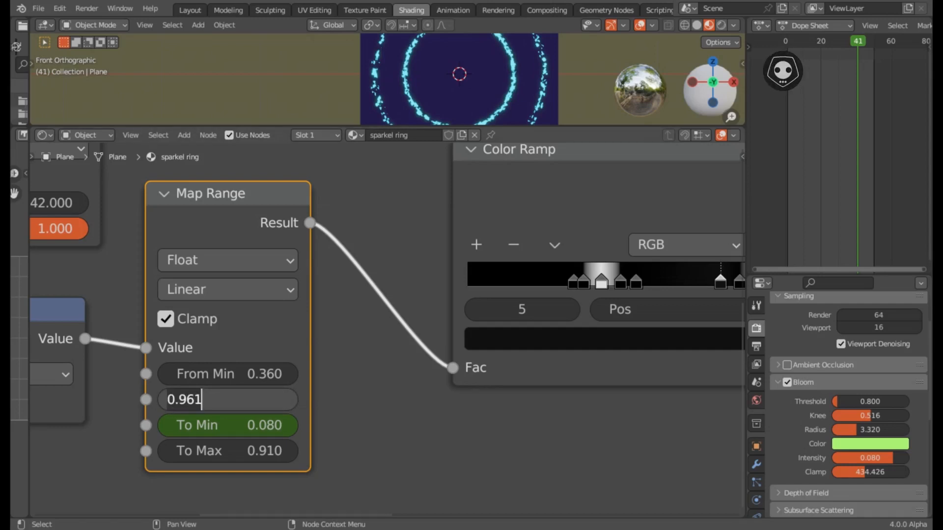
type(".962")
key("Return")
left_click(228, 400)
type(".")
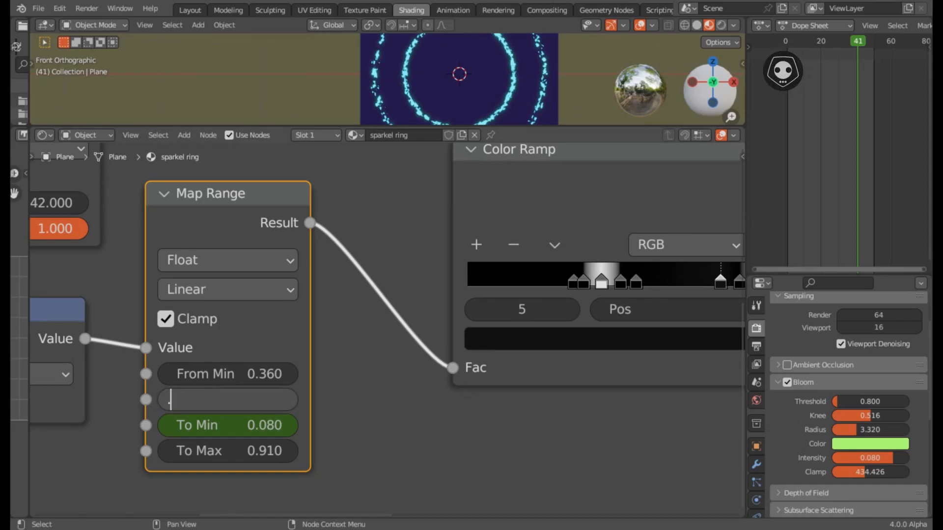
type("96")
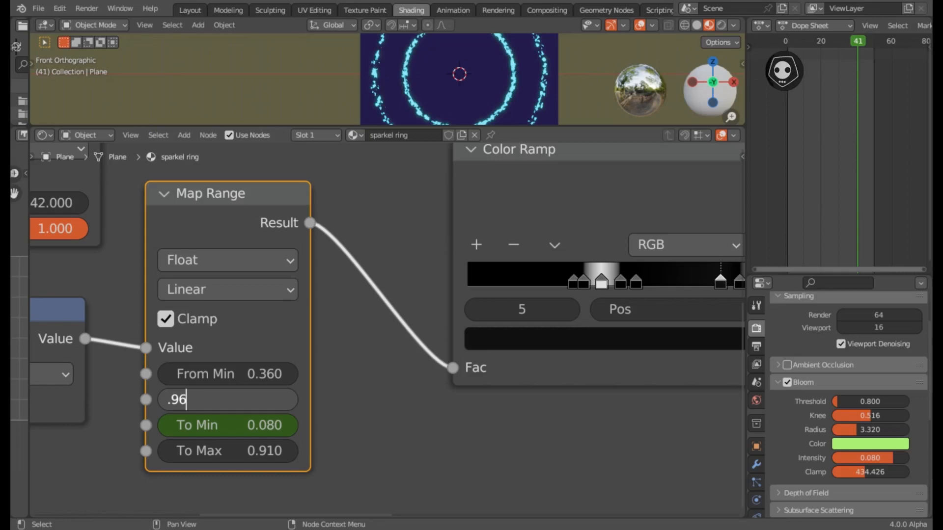
type("1")
key("Return")
scroll(390, 329, "down", 2)
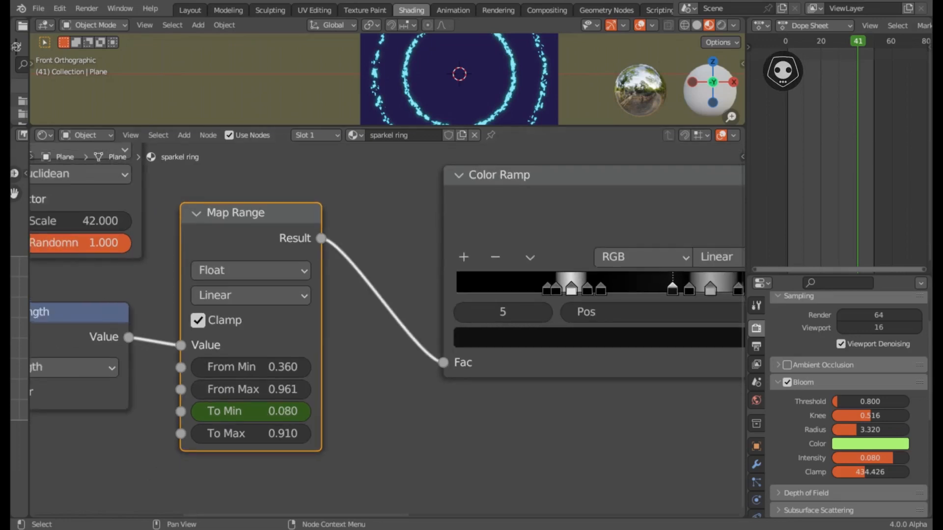
left_click(228, 433)
type(".9")
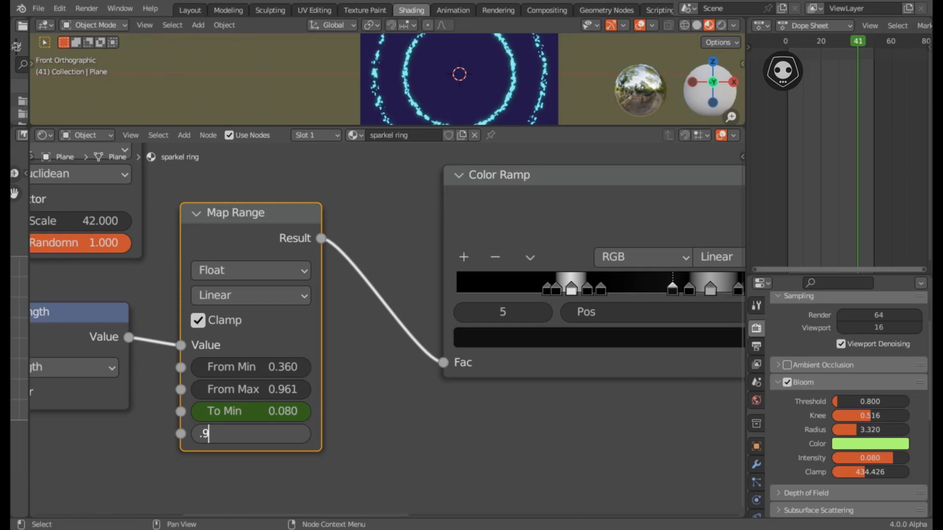
key("Return")
scroll(383, 337, "down", 1)
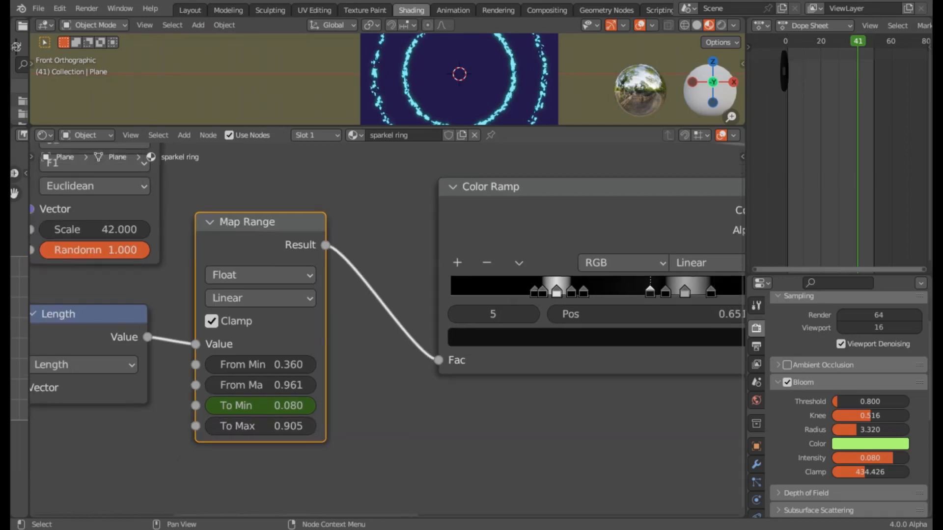
Set the Color Ramp's interpolation to B-Spline, giving the 3D viewport more height.
middle_click_drag(383, 338, 196, 379)
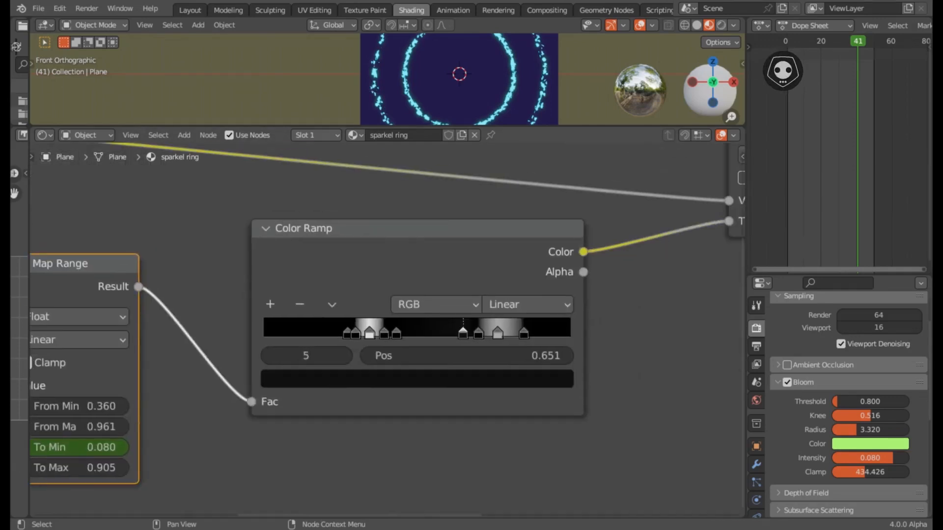
left_click_drag(385, 127, 385, 167)
scroll(387, 101, "down", 3)
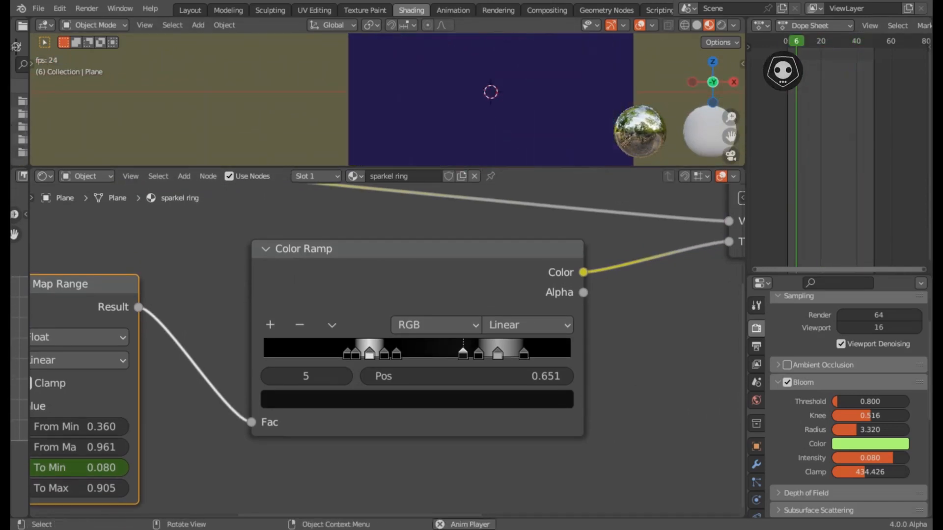
left_click(525, 325)
left_click(513, 408)
Turn off the viewport overlays and play the animation in a taller 3D viewport.
key("space")
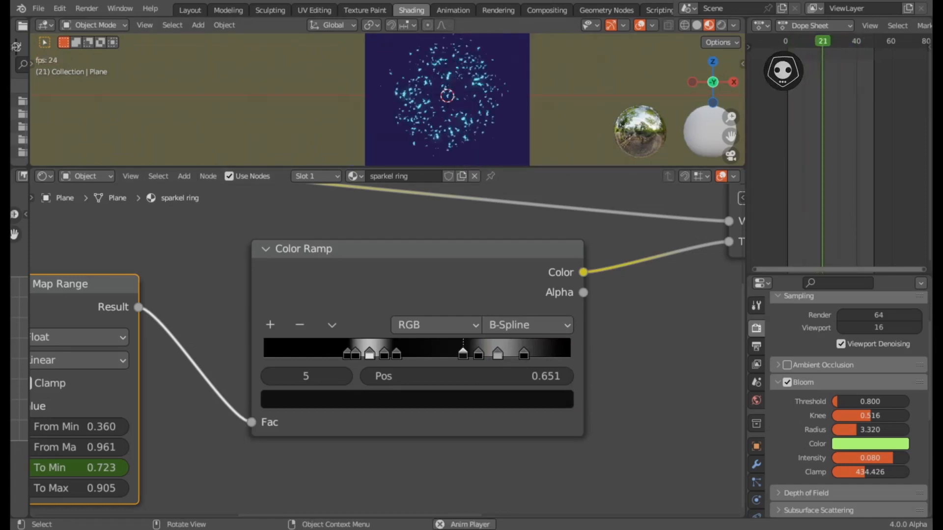
key("space")
left_click(652, 25)
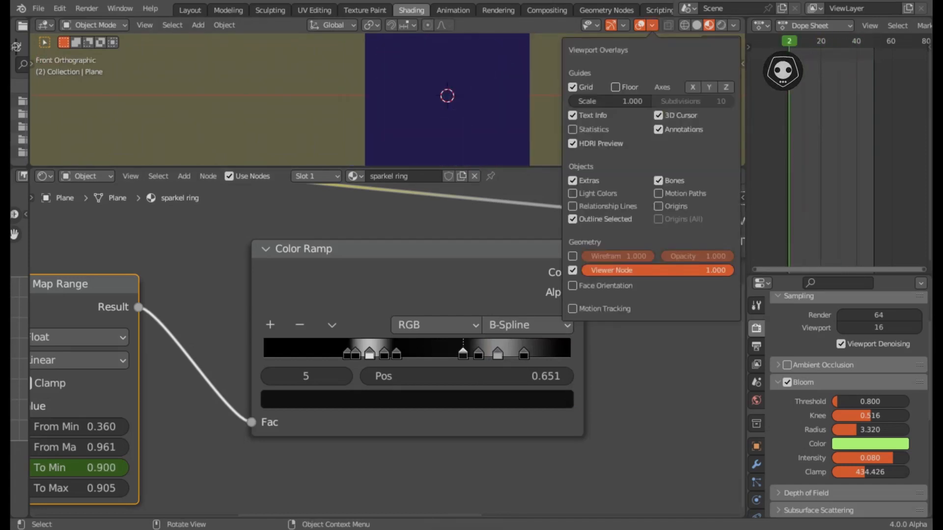
left_click(639, 25)
key("space")
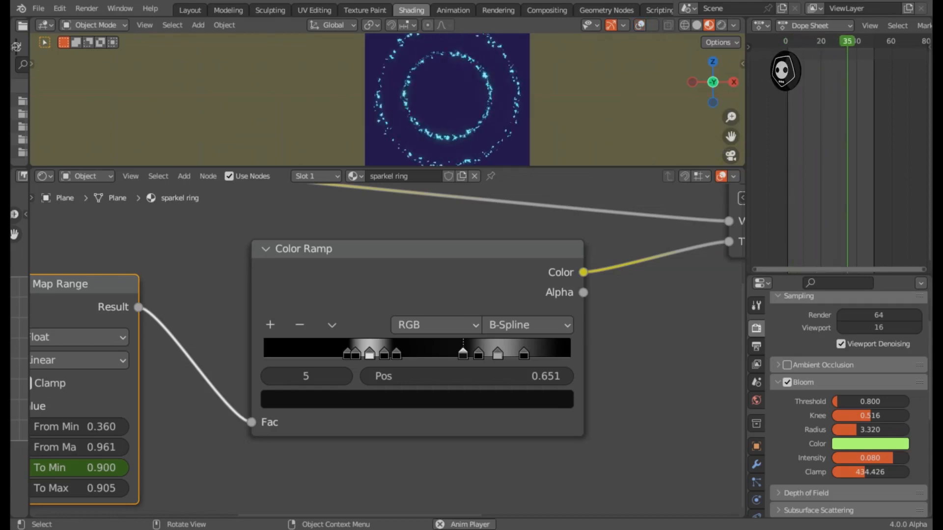
left_click_drag(540, 167, 540, 216)
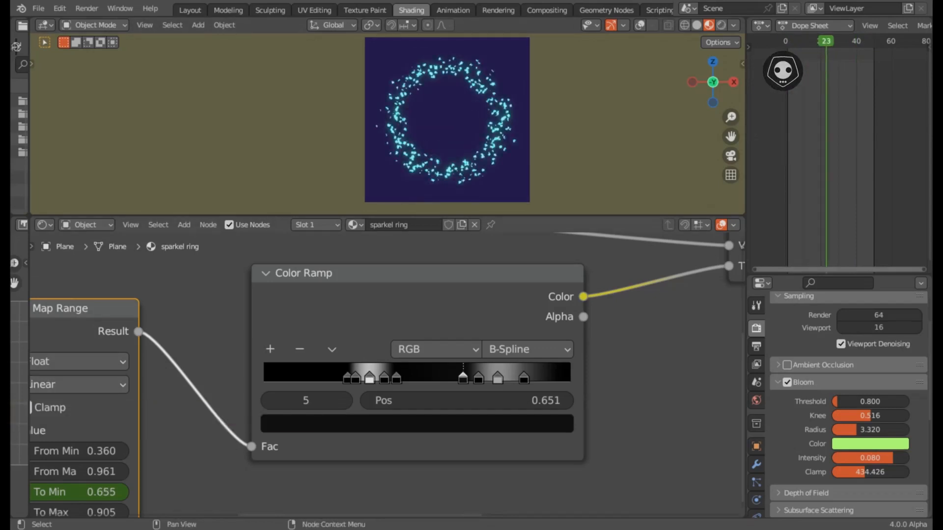
Widen the Color Ramp's first bright band by moving black stops 0 and 4 outward and stop 3 to 0.410.
scroll(387, 374, "up", 2)
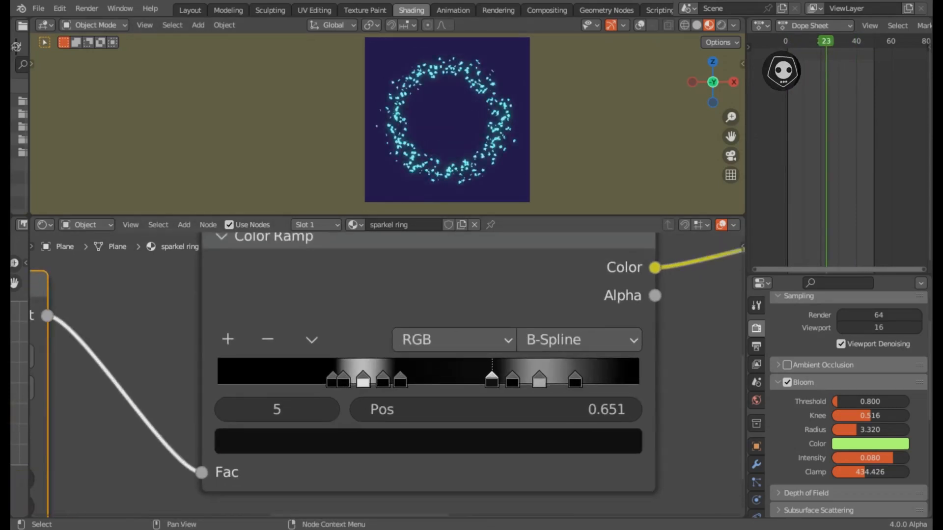
scroll(388, 374, "up", 1)
scroll(393, 371, "up", 1)
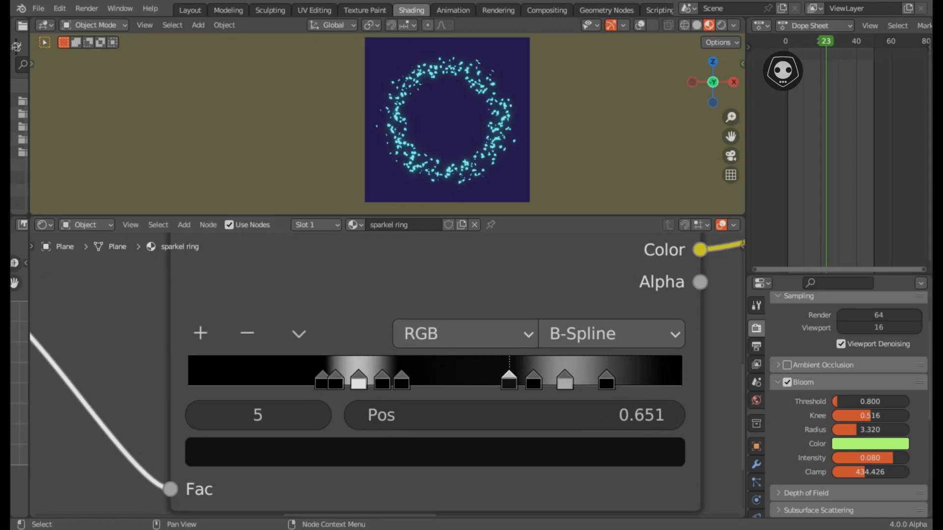
left_click_drag(402, 381, 388, 381)
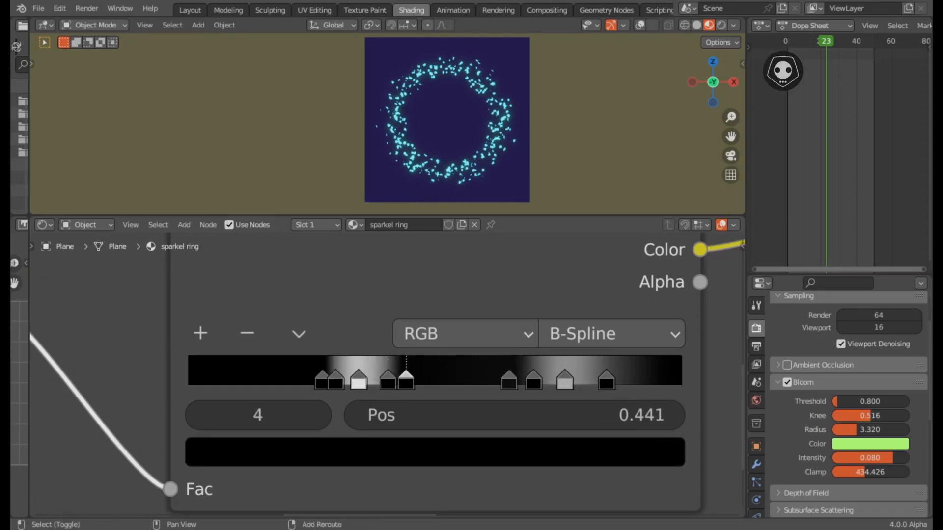
left_click(387, 382)
left_click(359, 382)
left_click(335, 382)
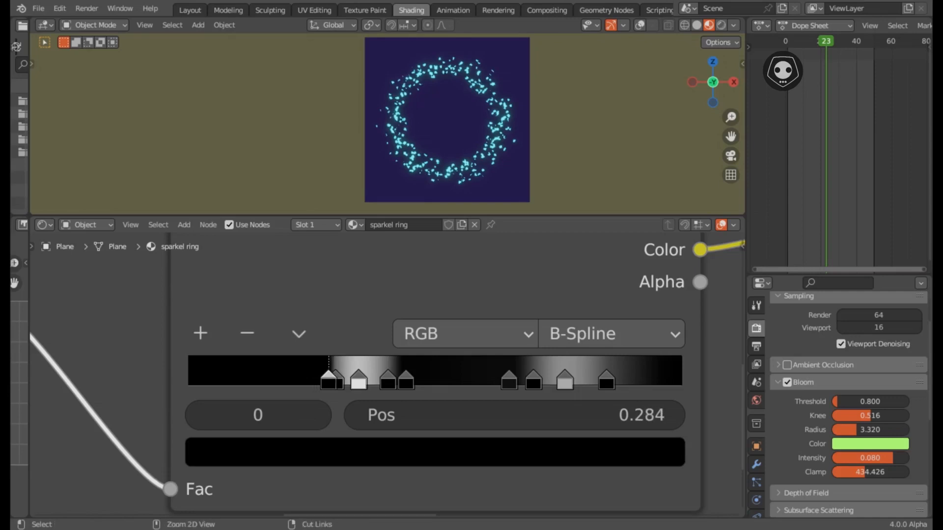
left_click_drag(322, 381, 321, 381)
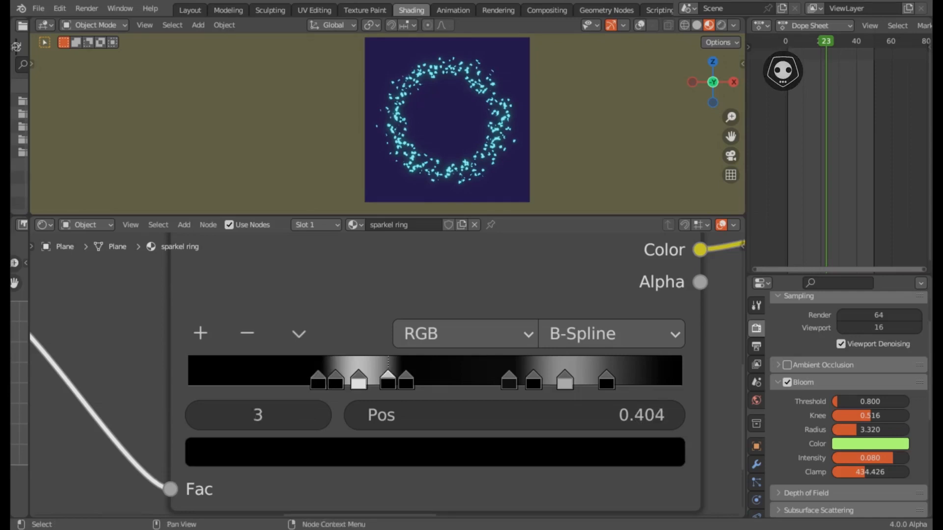
left_click_drag(409, 381, 415, 381)
left_click(390, 381)
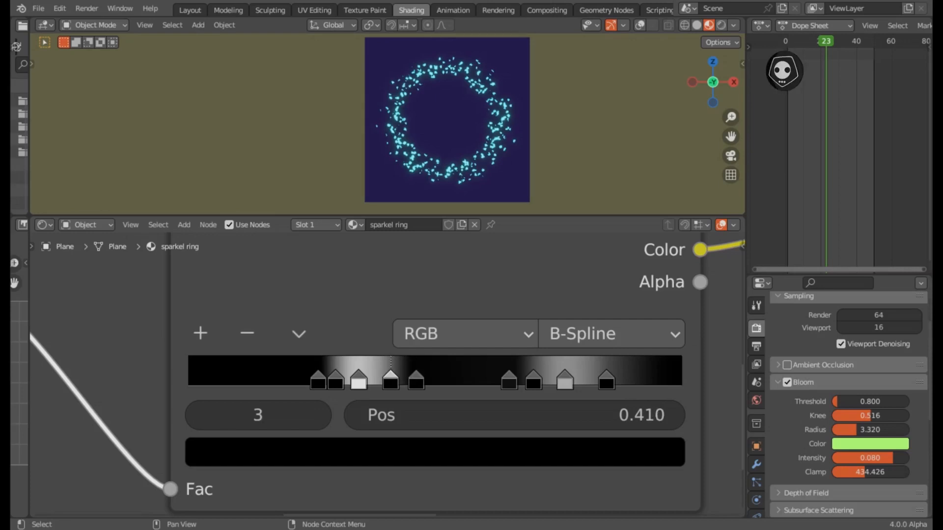
Move the Color Ramp's bright stop 2 to position 0.359 and try colour hex 000000 on it.
left_click_drag(359, 381, 366, 381)
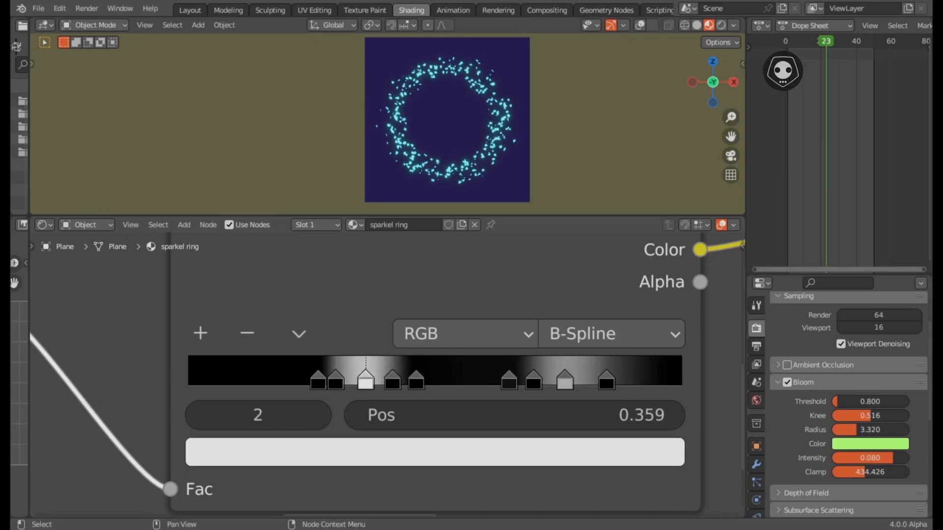
left_click(378, 451)
left_click_drag(442, 50, 441, 31)
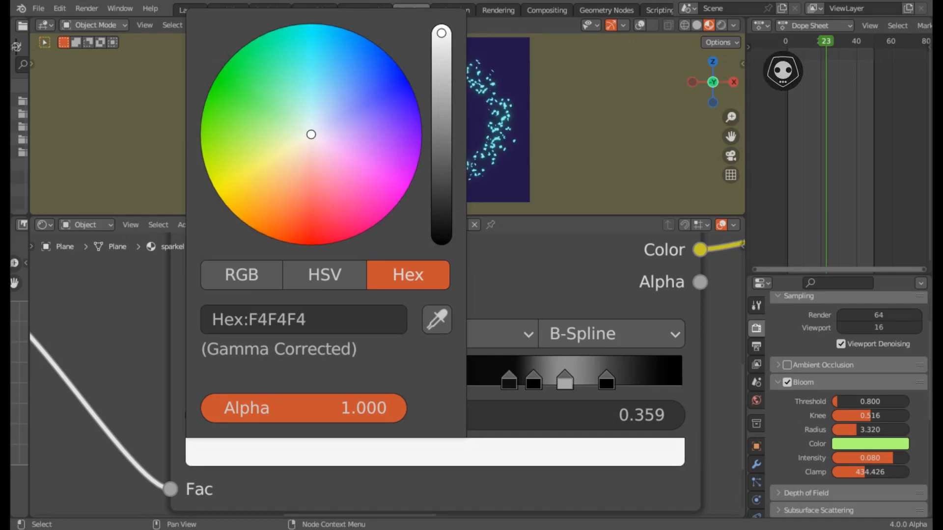
left_click(303, 320)
type("000000")
key("Return")
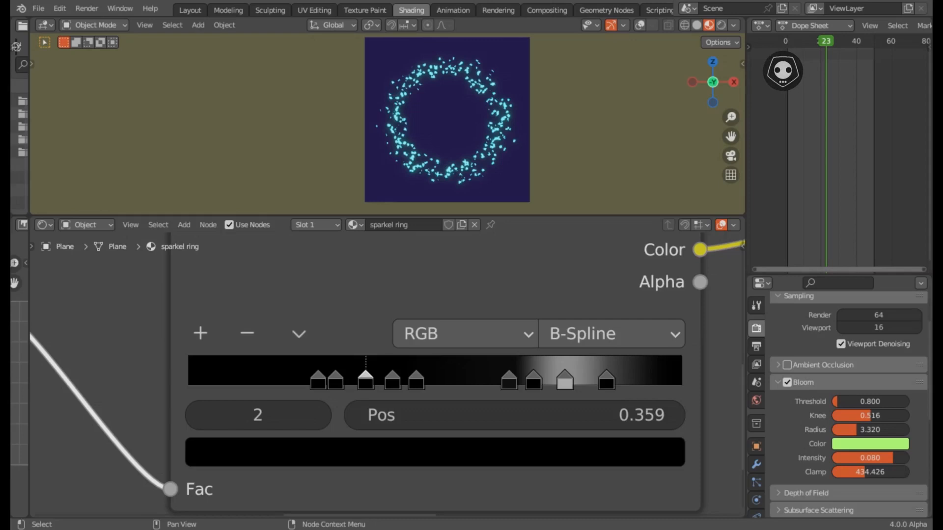
Set the colour of Color Ramp stop 2 to hex E0E0E0.
left_click(514, 415)
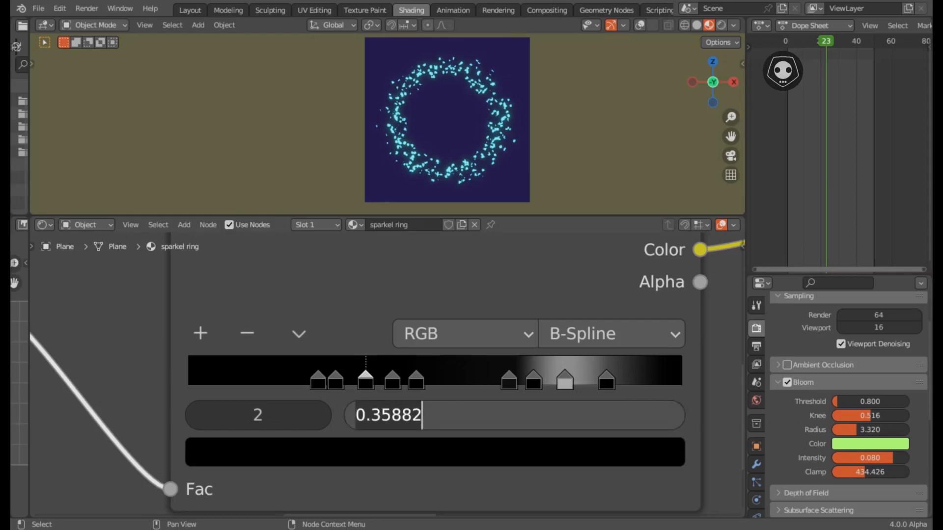
key("Escape")
middle_click_drag(491, 373, 477, 400)
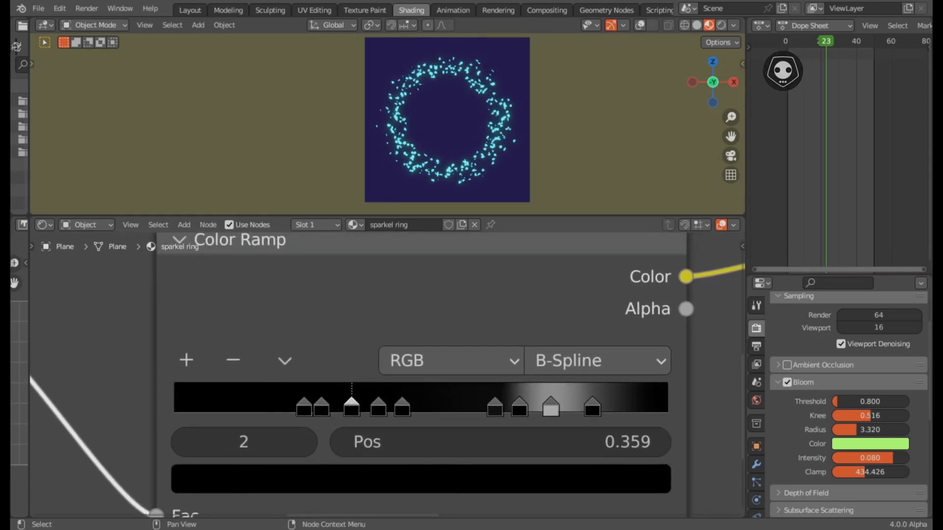
left_click(304, 478)
left_click(294, 347)
type("e0e")
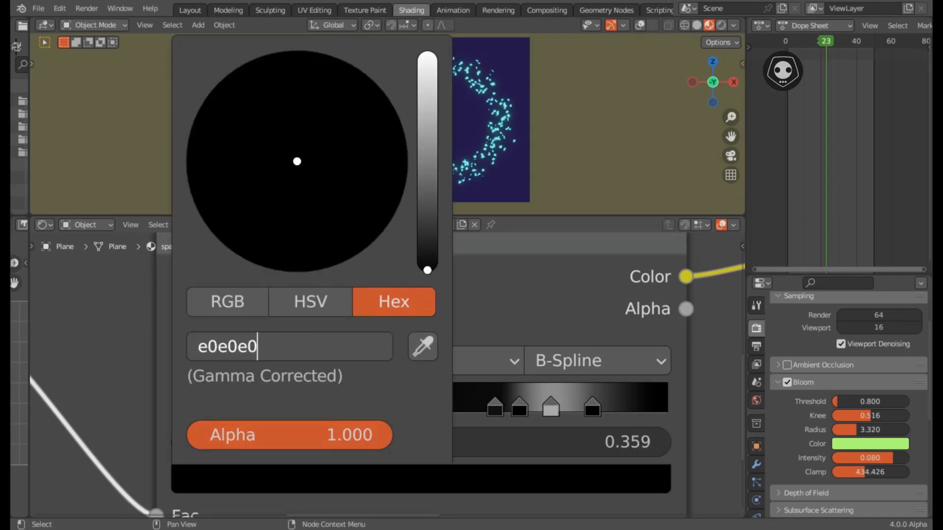
type("0e0")
key("Return")
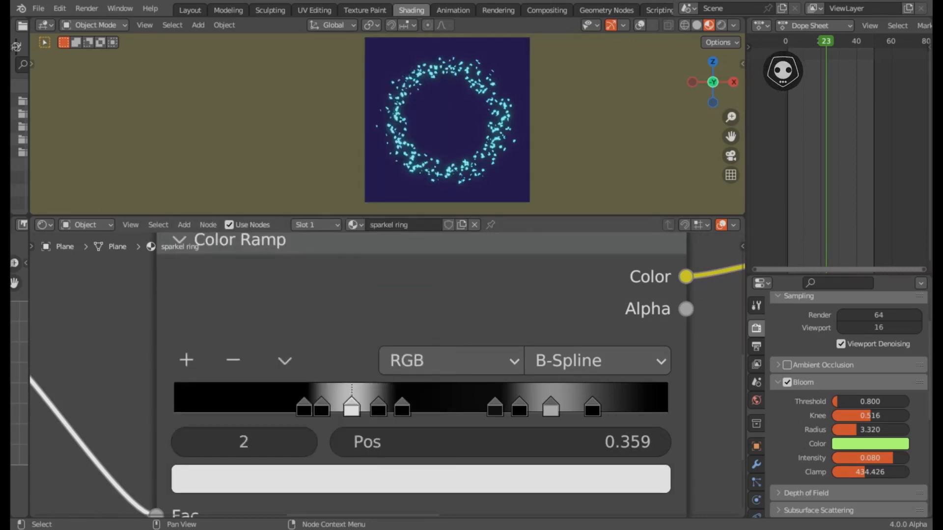
Turn off Clamp Factor on the Mix node that feeds the Emission colour.
scroll(295, 347, "down", 5)
middle_click_drag(294, 347, 30, 448)
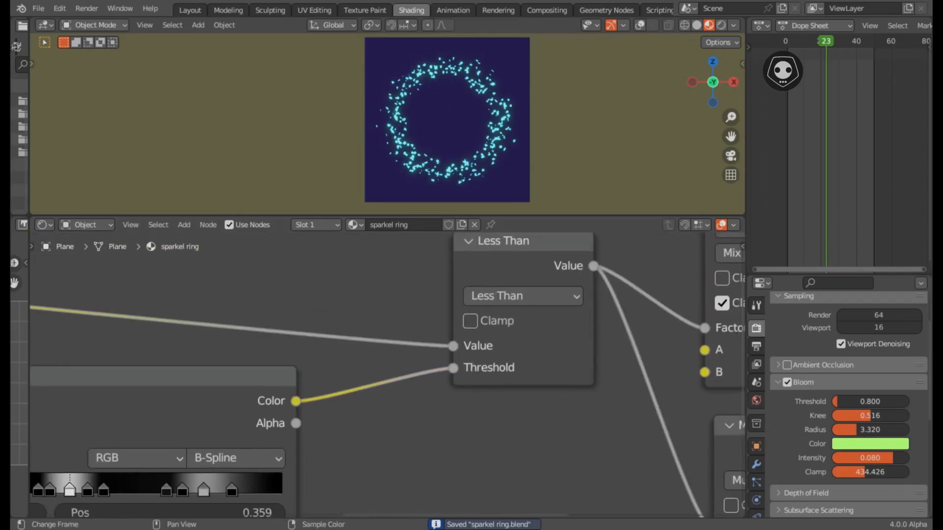
middle_click_drag(510, 364, 100, 429)
left_click(310, 368)
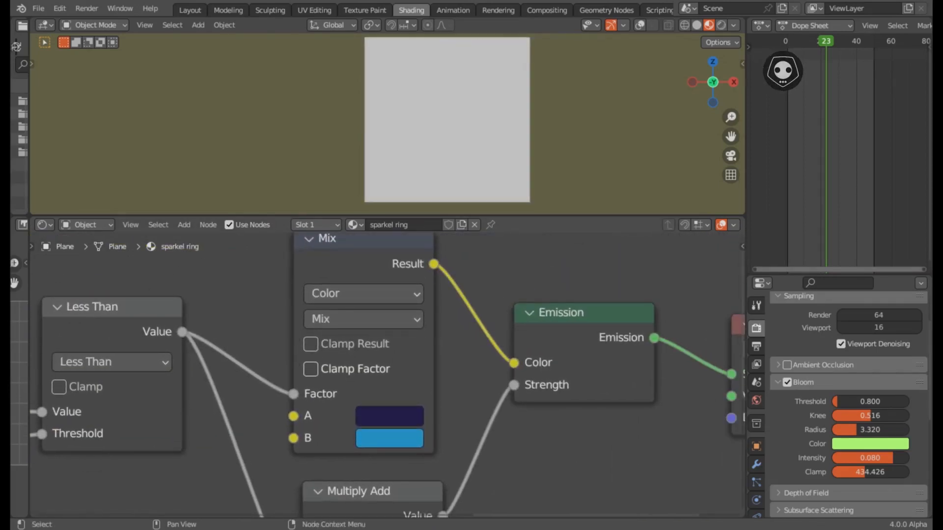
Play the animation from frame 11 and save the file.
left_click_drag(812, 42, 804, 41)
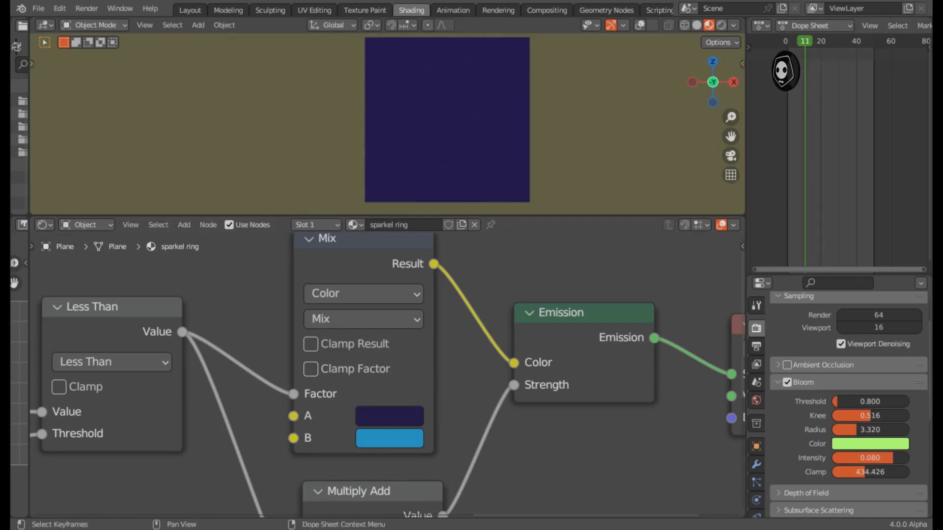
key("space")
key("ctrl+s")
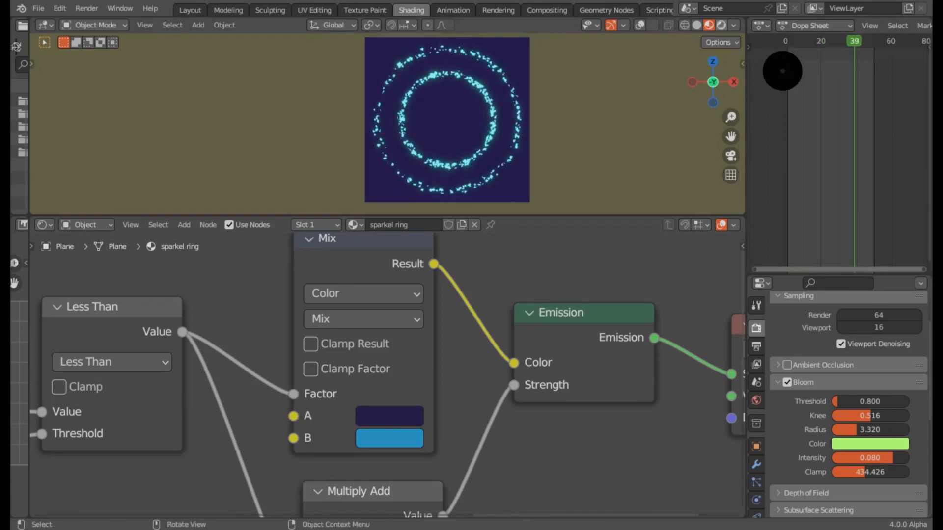
Compare Rendered and Material Preview shading, and examine the Mix, Emission and Multiply Add node settings.
left_click(720, 25)
left_click(709, 25)
middle_click_drag(368, 319, 356, 323)
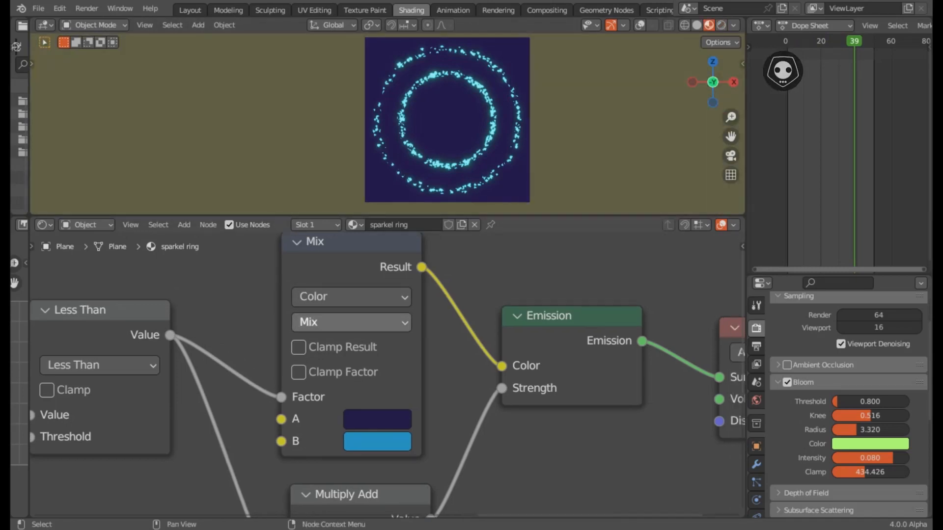
middle_click_drag(392, 383, 371, 247)
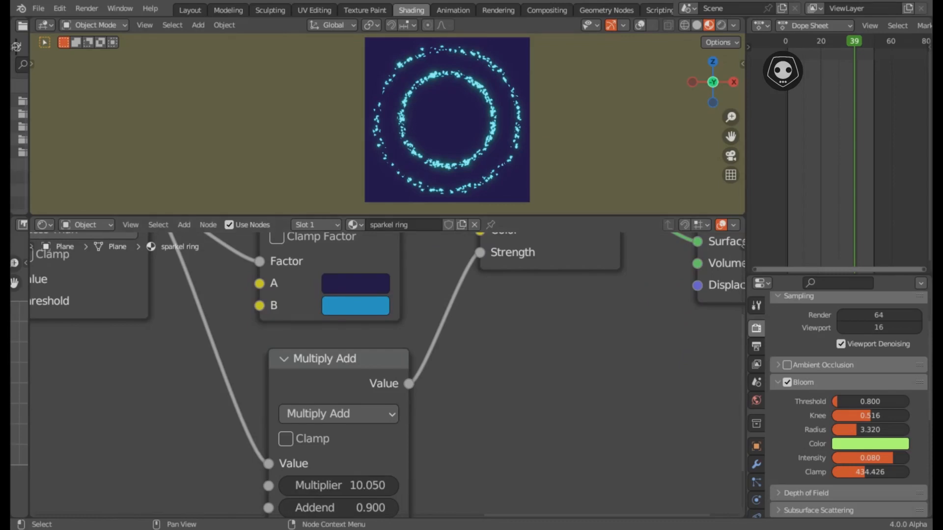
middle_click_drag(386, 479, 304, 459)
scroll(388, 375, "up", 4)
scroll(389, 376, "down", 3)
scroll(303, 459, "down", 5)
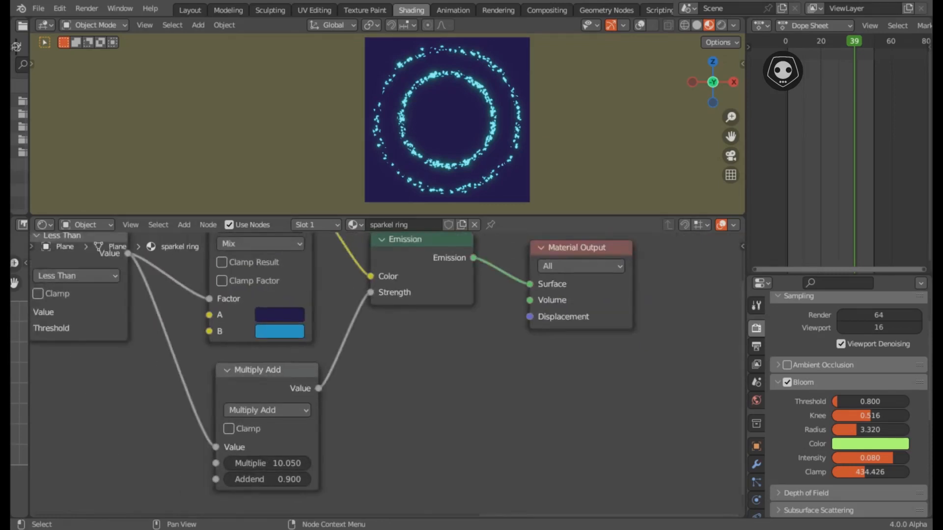
scroll(387, 372, "down", 4)
Set the sparkel ring material's Blend Mode to Alpha Clip and its Shadow Mode to Alpha Hashed.
left_click_drag(839, 274, 839, 166)
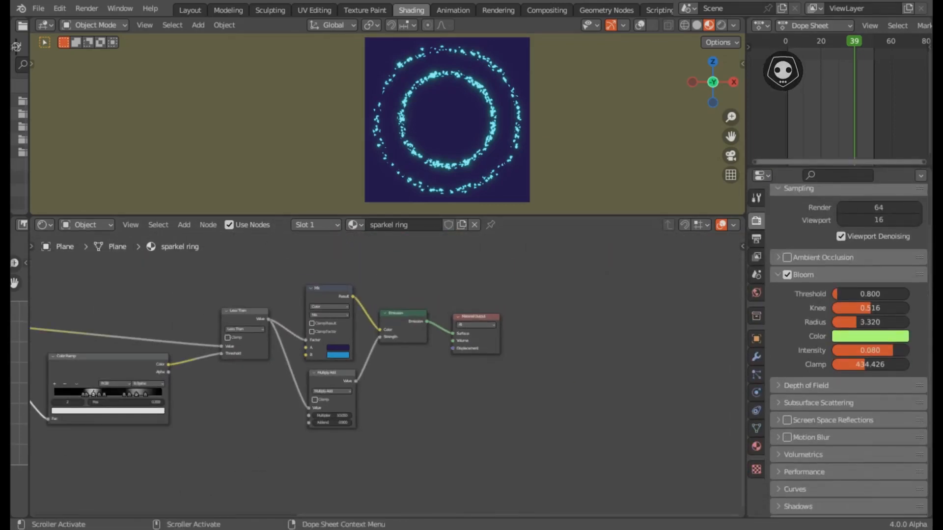
left_click(756, 446)
left_click(879, 415)
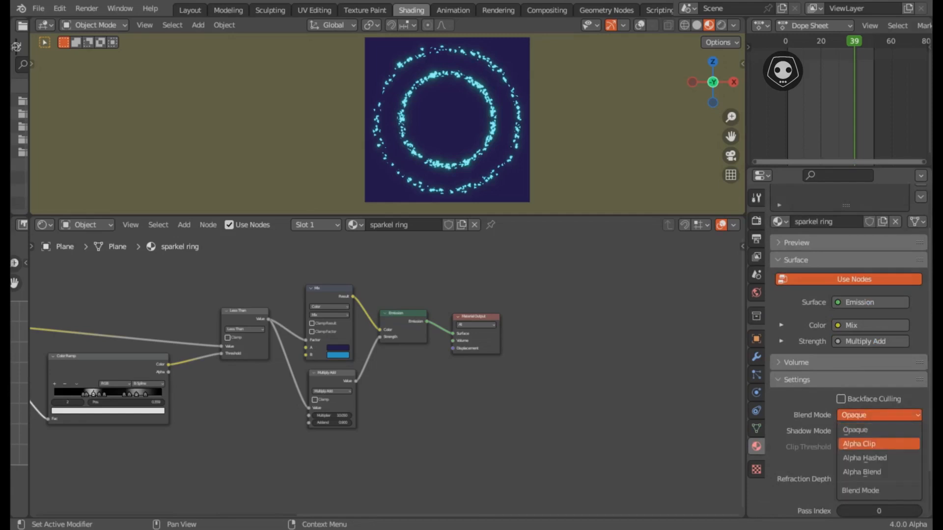
left_click(862, 444)
left_click(879, 430)
left_click(872, 474)
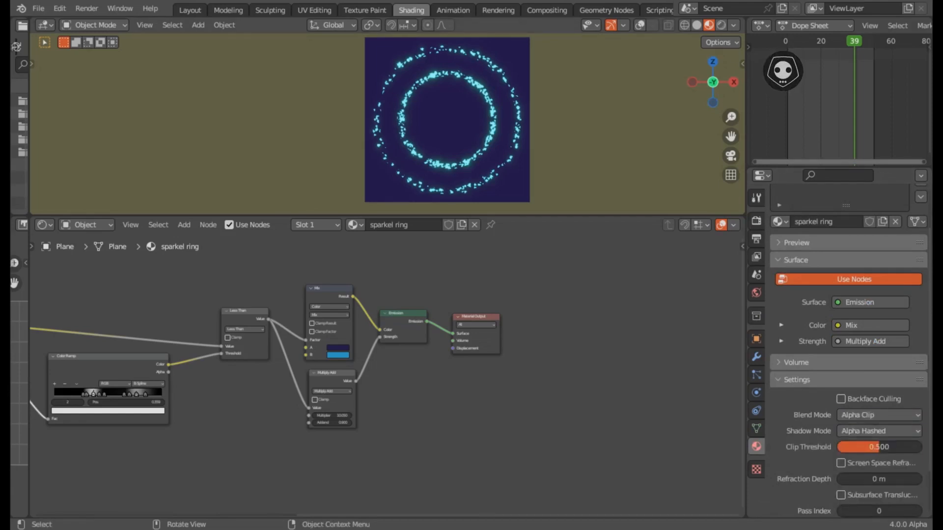
Play the ring animation in a maximized 3D viewport, and restore the editor layout.
left_click(720, 25)
left_click(708, 25)
key("ctrl+space")
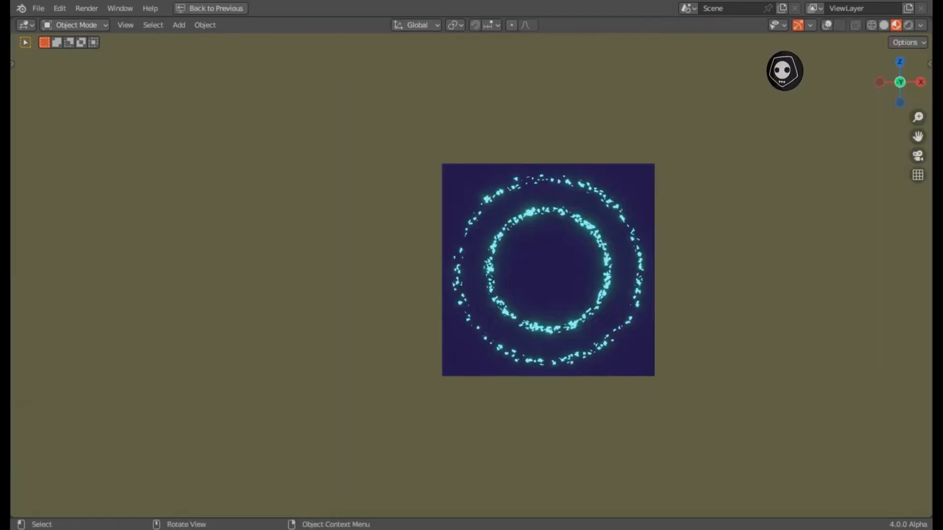
scroll(487, 244, "up", 3)
middle_click_drag(471, 265, 508, 287, "shift")
scroll(478, 275, "up", 2)
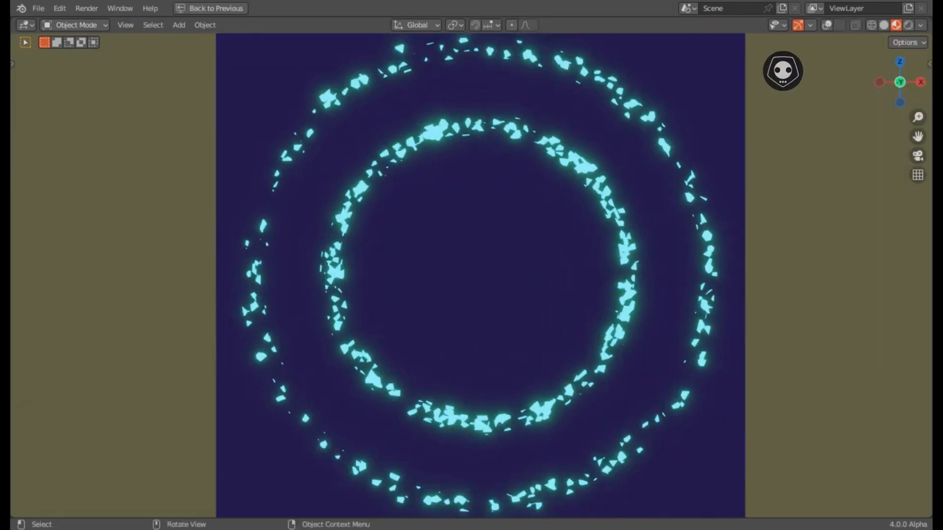
scroll(478, 275, "down", 1)
key("space")
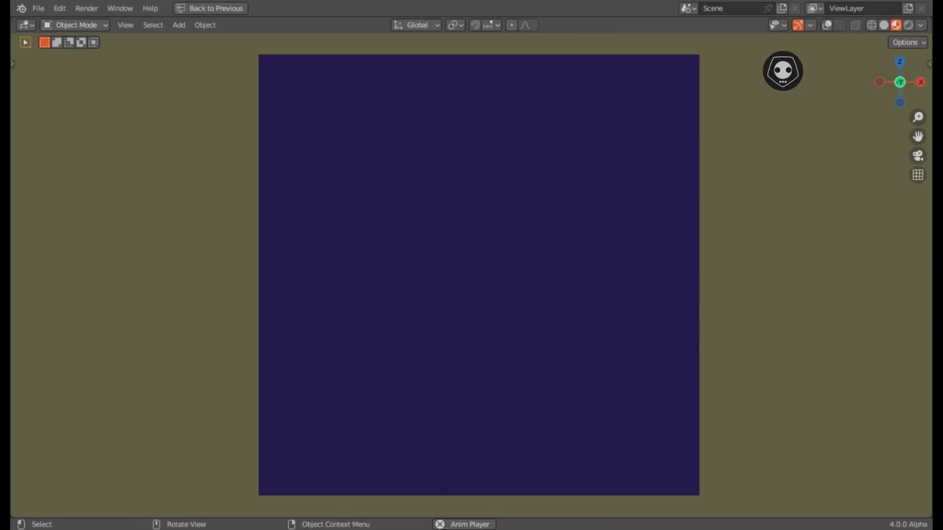
key("space")
key("ctrl+space")
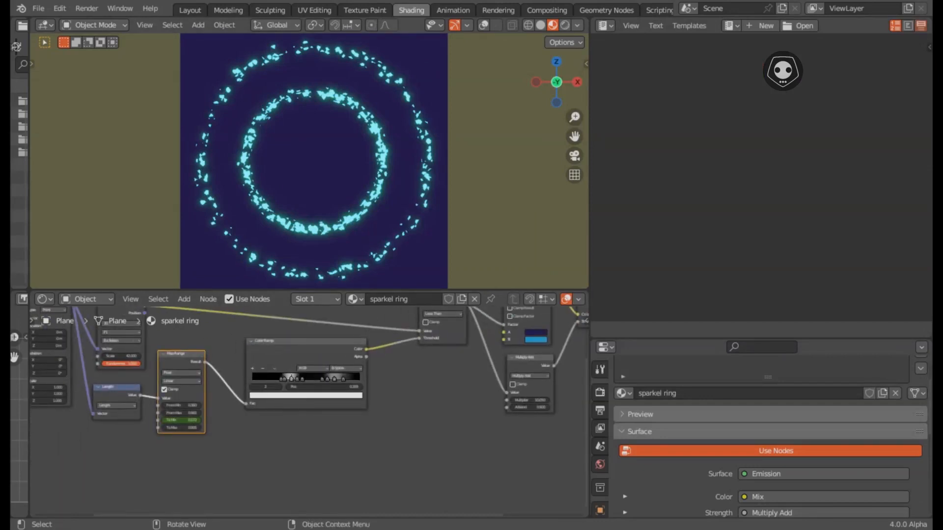
Turn on the viewport overlays and switch the 3D viewport to Rendered shading.
key("z")
key("shift+alt+z")
scroll(312, 162, "down", 3)
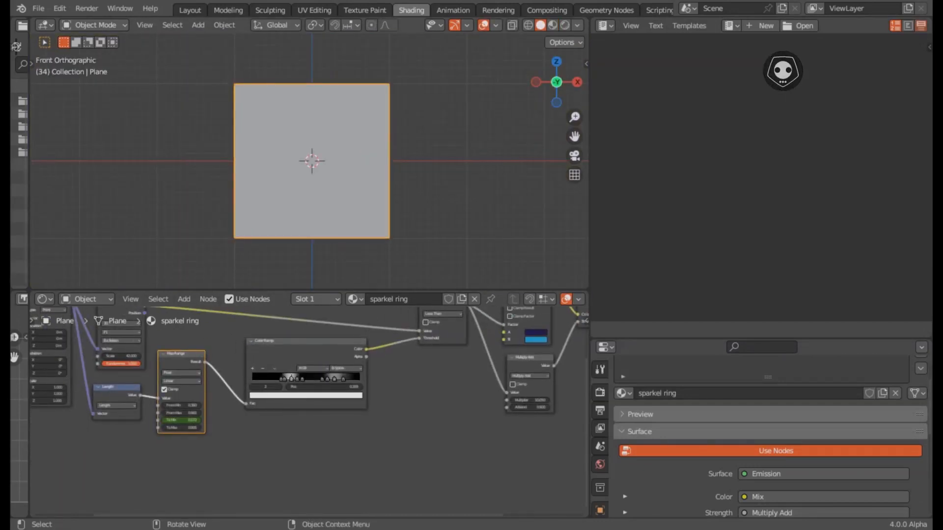
left_click(565, 25)
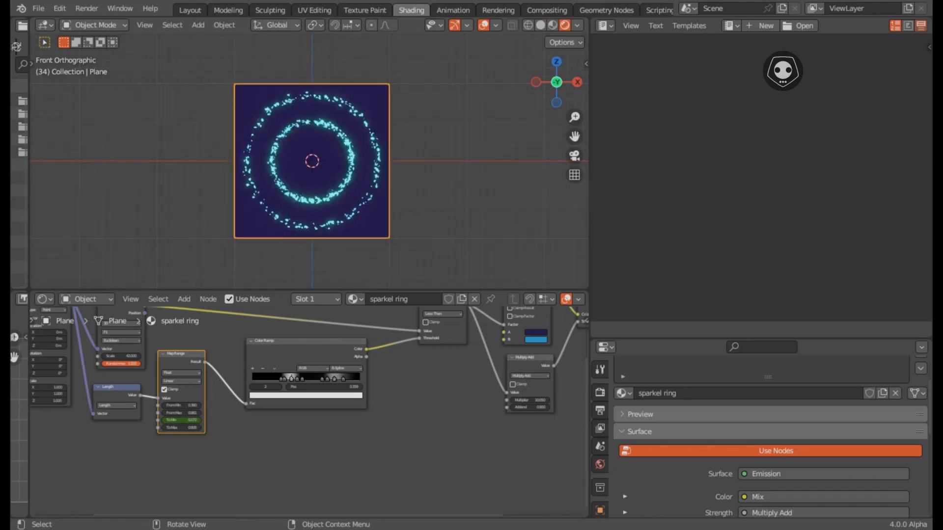
Change the Text Editor area to a wider Graph Editor and examine the sparkel ring animation curve.
left_click(605, 25)
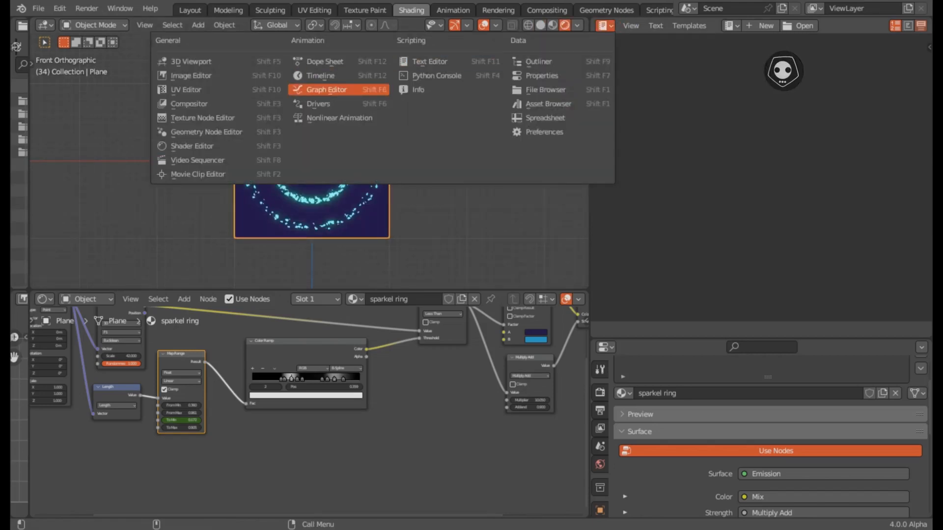
left_click(322, 90)
key("n")
left_click_drag(589, 182, 397, 182)
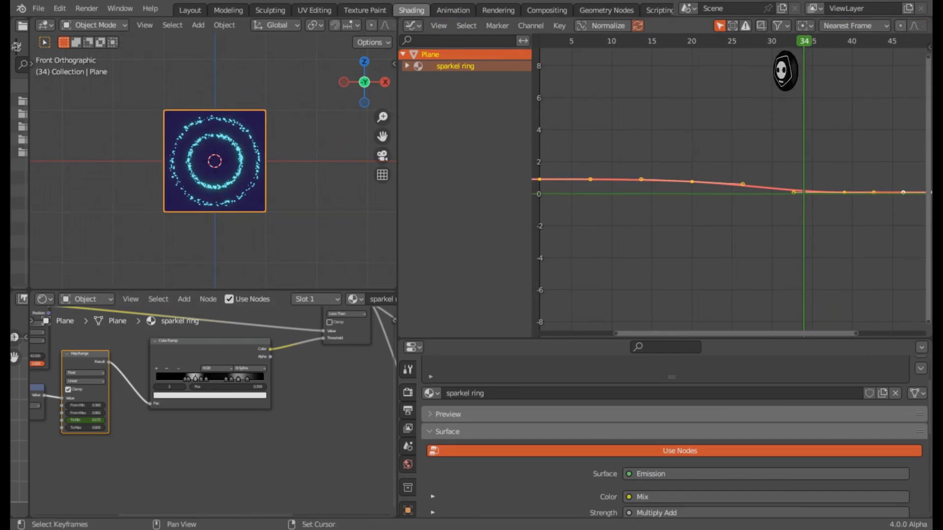
middle_click_drag(687, 197, 776, 199)
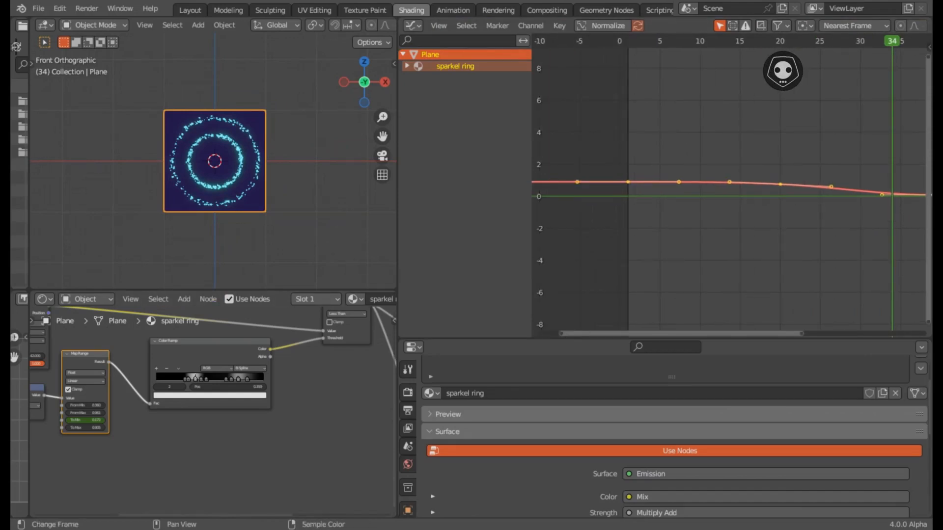
scroll(783, 71, "up", 3)
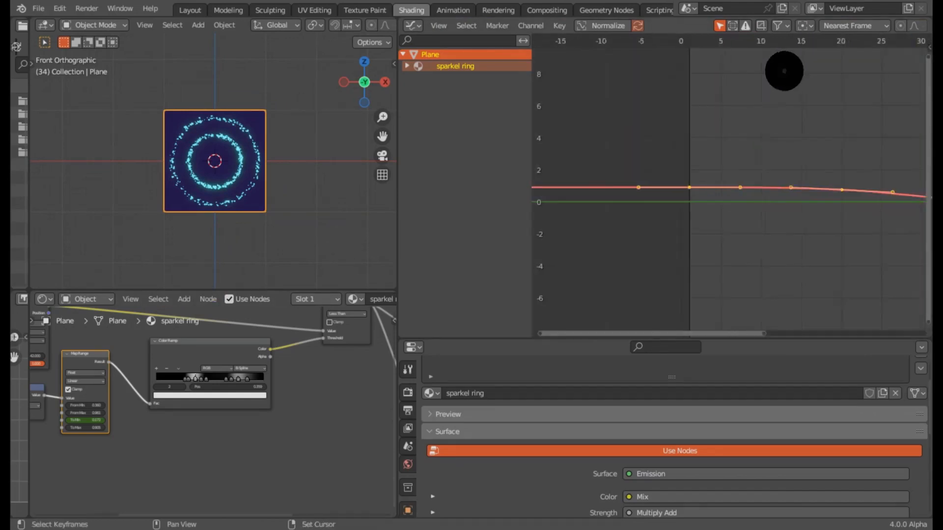
scroll(731, 186, "down", 4)
scroll(213, 161, "up", 6)
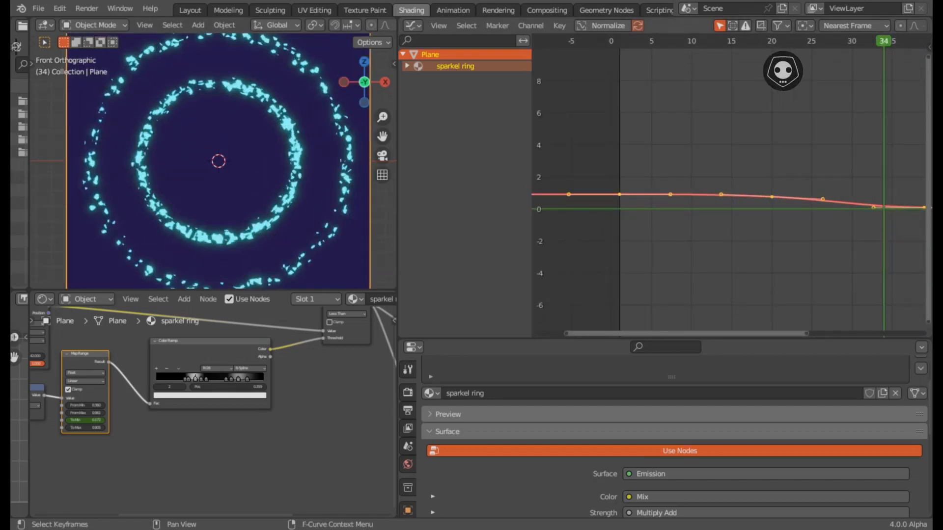
Scrub the animation back to its start and play it alongside the curve.
left_click(763, 42)
left_click_drag(763, 41, 611, 41)
key("space")
scroll(731, 186, "down", 8)
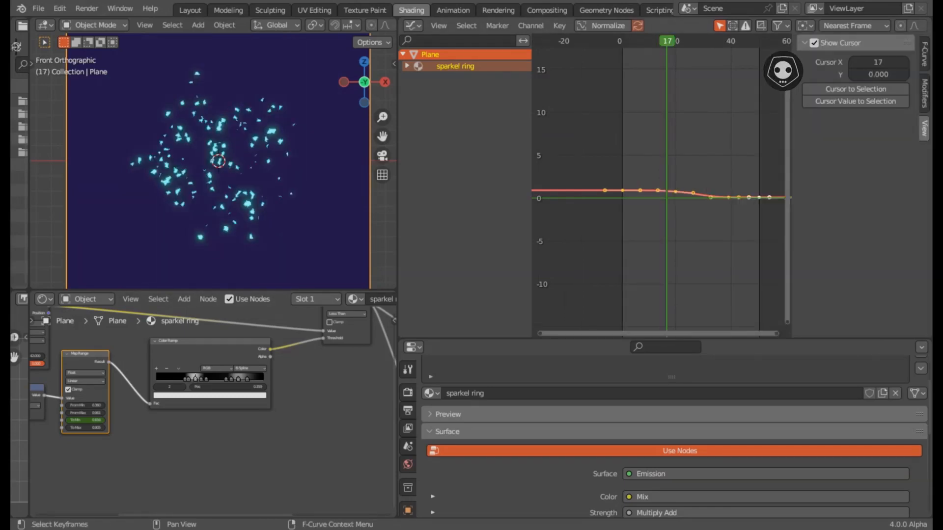
Change the Graph Editor to the Dope Sheet and narrow it to give the viewport and node editor more width.
left_click(413, 25)
left_click(413, 26)
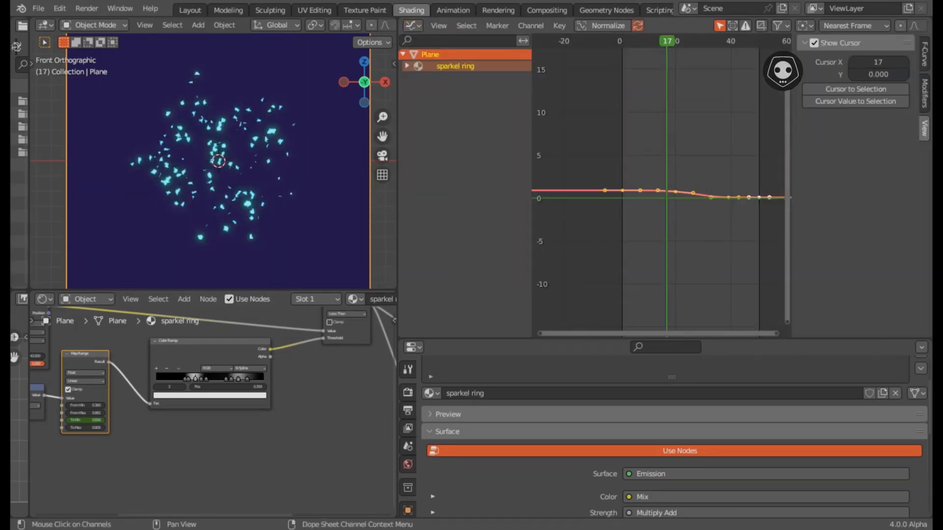
key("ctrl+Tab")
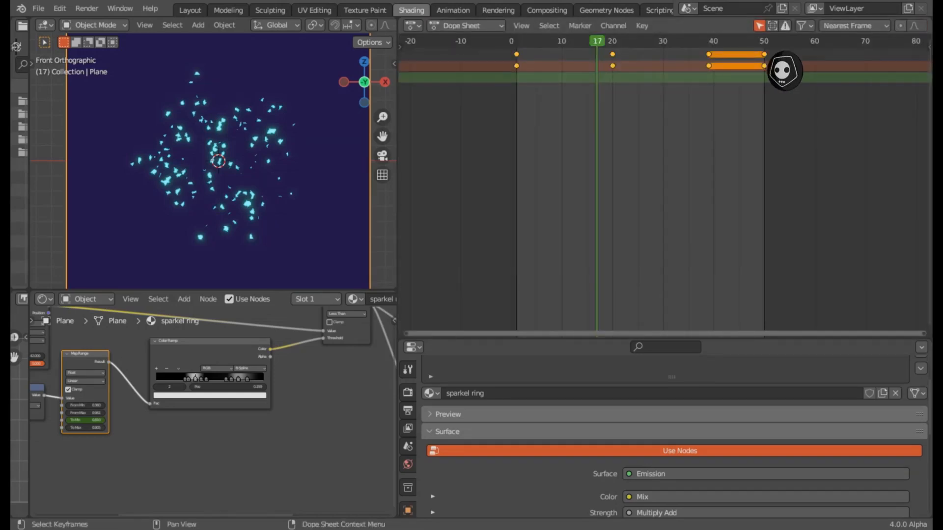
left_click_drag(397, 162, 815, 162)
scroll(422, 161, "down", 3)
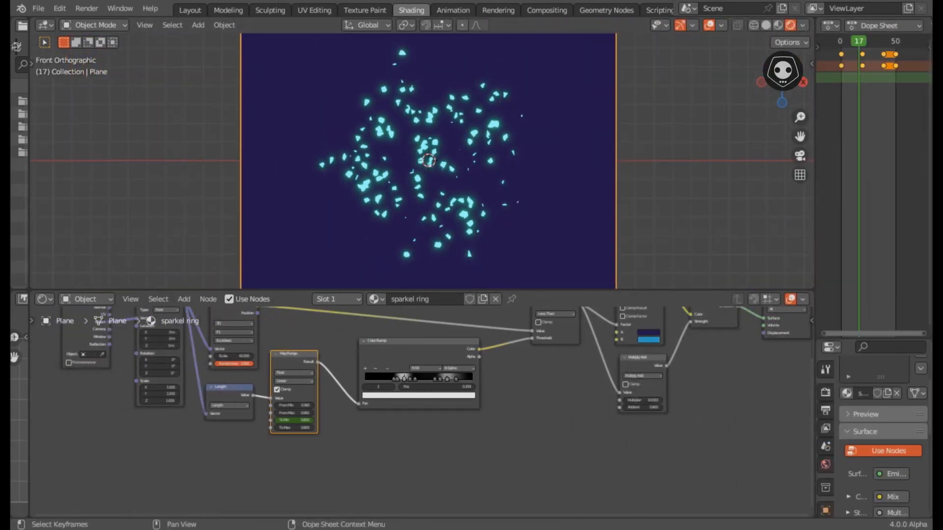
scroll(425, 161, "down", 4)
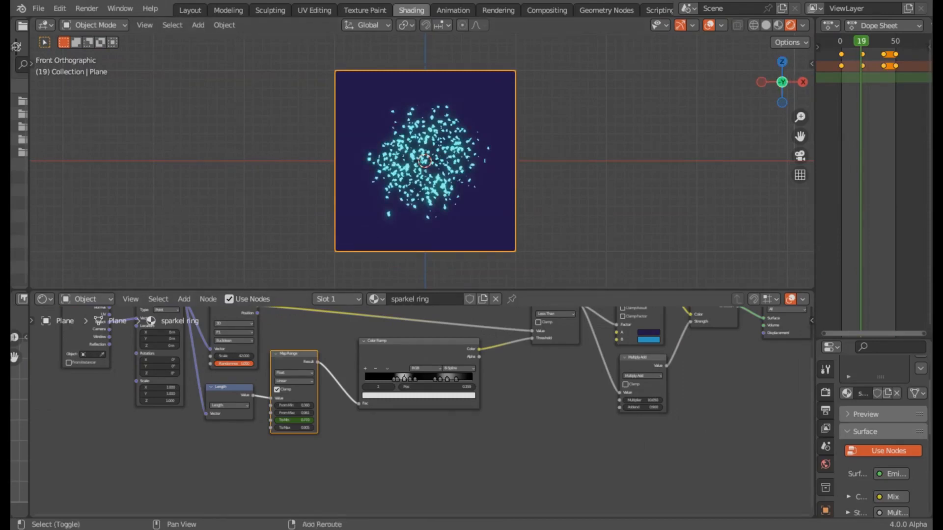
Change the Shader Editor to the Text Editor and watch the animation in a maximized 3D viewport.
key("shift+F11")
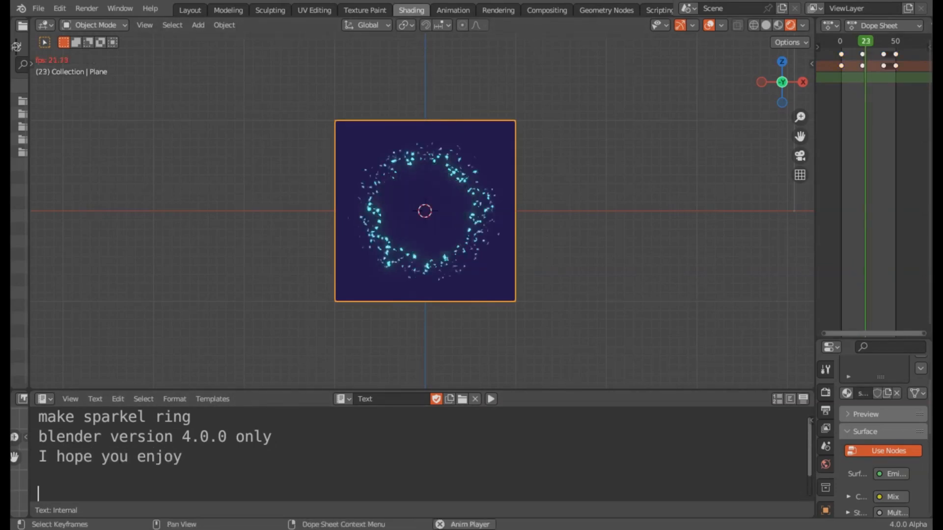
key("ctrl+space")
scroll(478, 275, "up", 4)
middle_click_drag(479, 275, 432, 267, "shift")
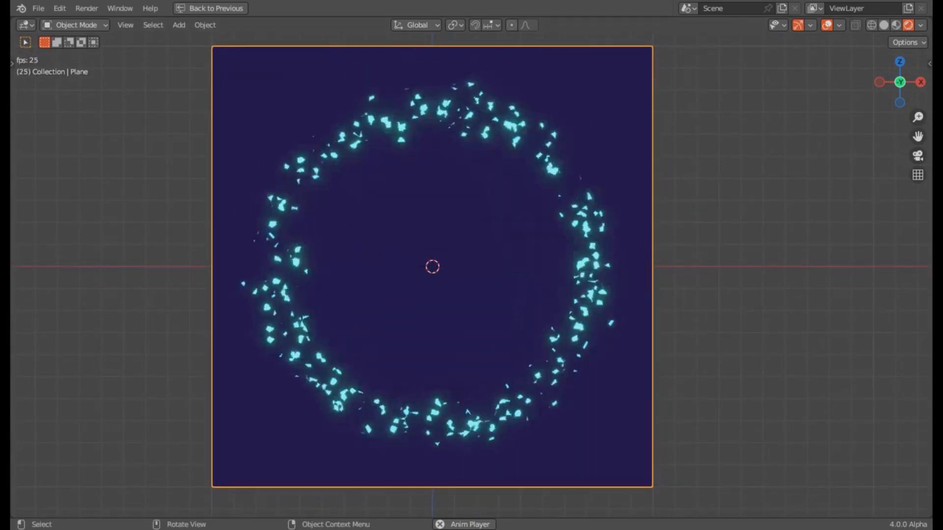